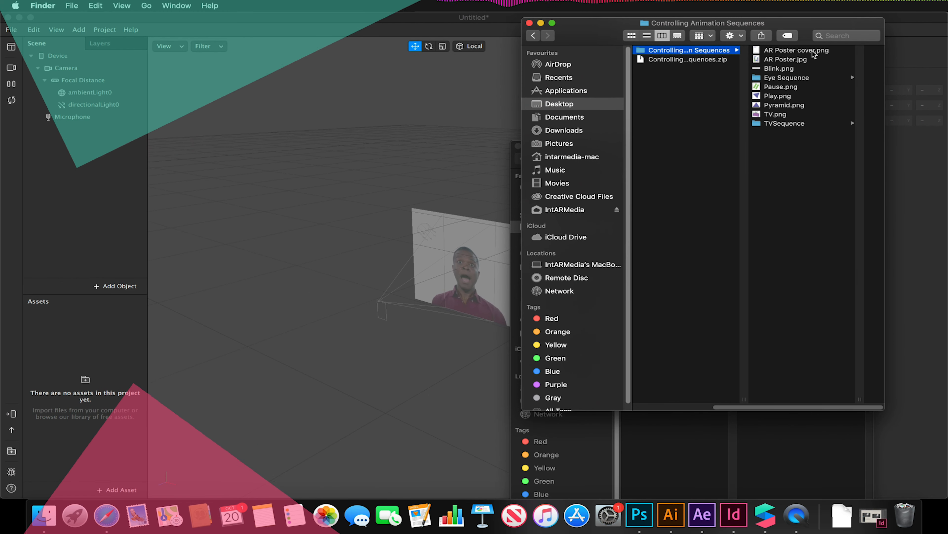
Preview the AR Poster, Blink, Pause, Play and TV images in the Controlling Animation Sequences folder
click(797, 61)
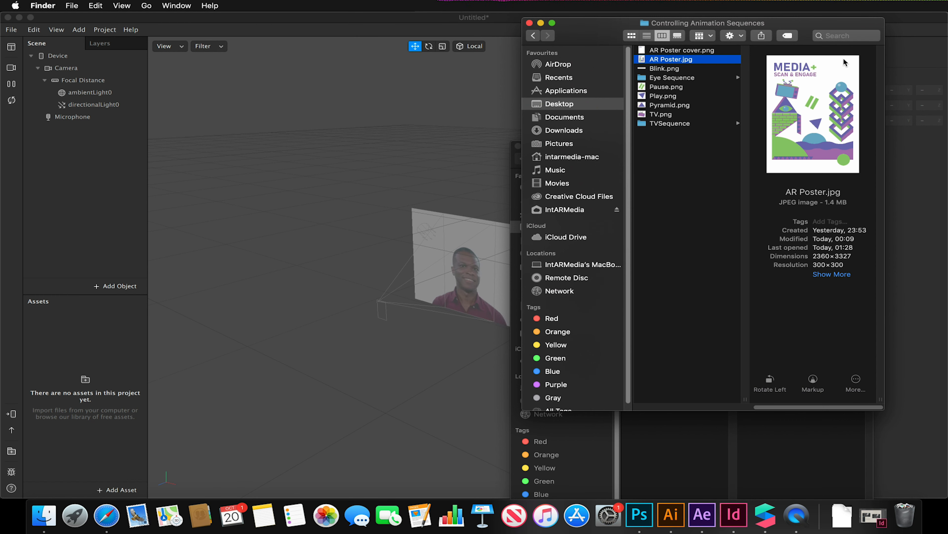
click(689, 71)
click(681, 88)
click(679, 70)
click(675, 96)
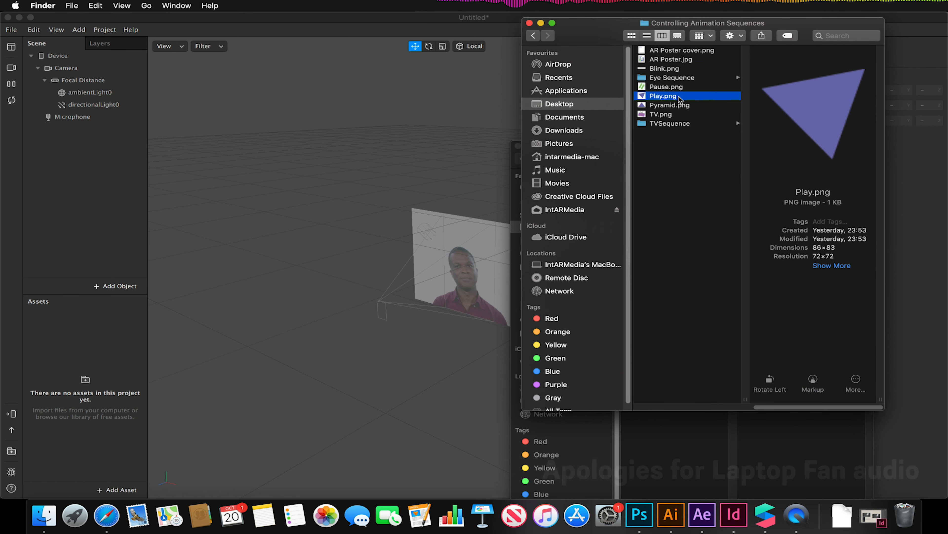
click(668, 114)
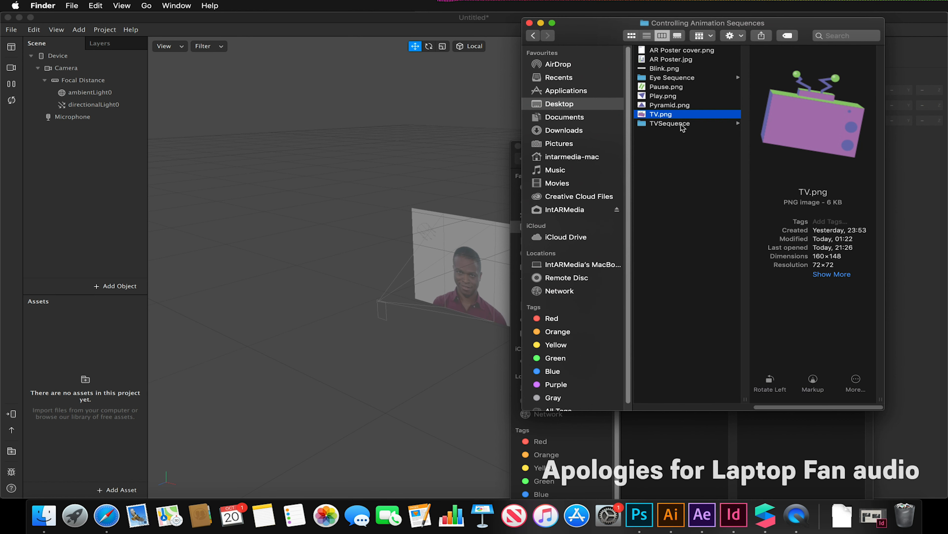
key(Left)
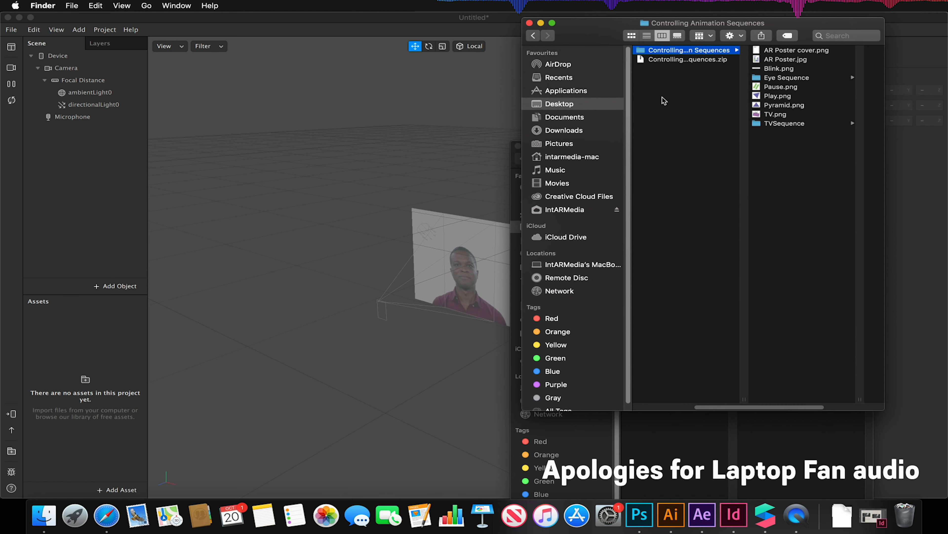
Switch to Spark AR Studio and exclude Instagram from the project's platforms, keeping only Facebook
click(384, 112)
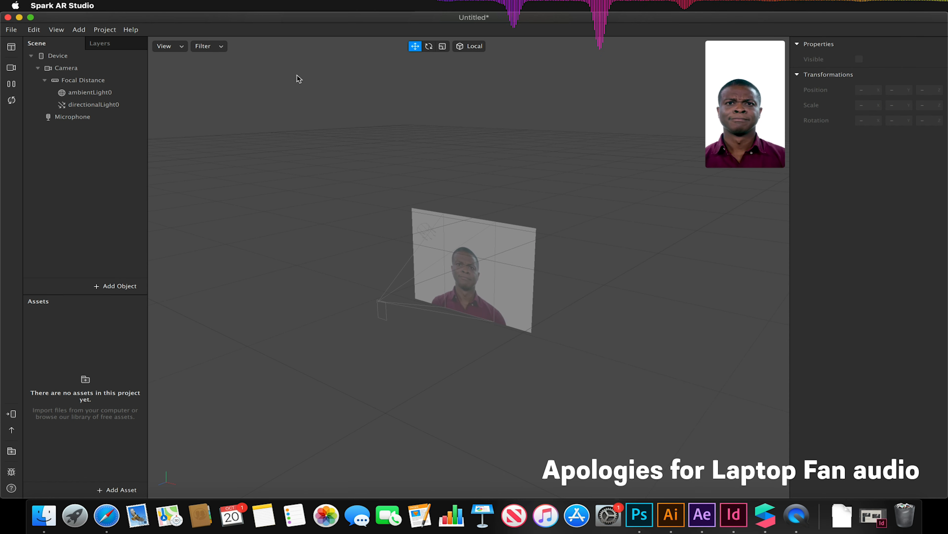
click(100, 32)
click(120, 46)
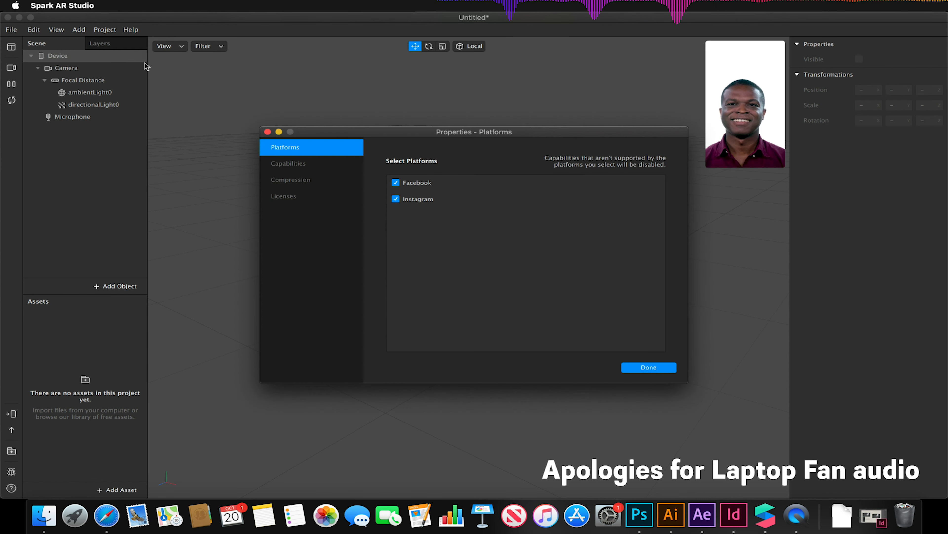
click(394, 202)
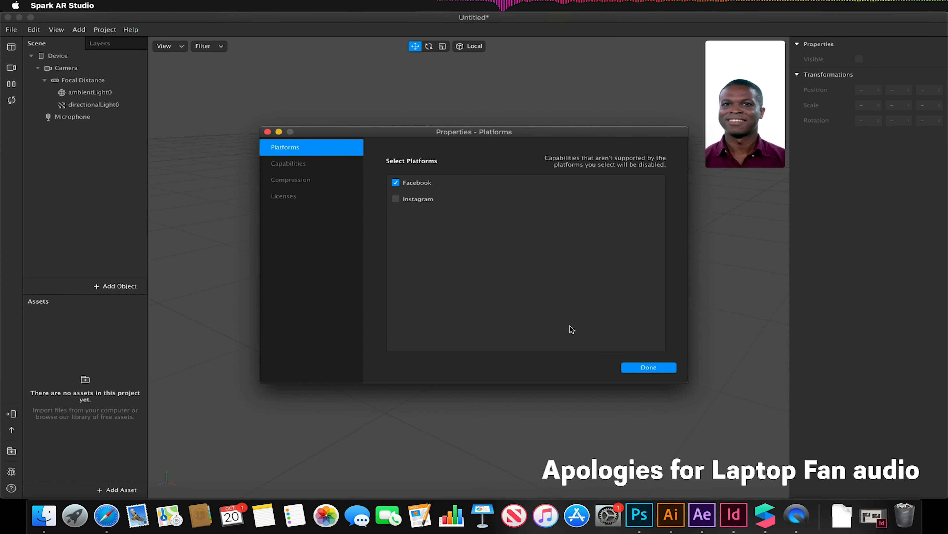
click(640, 367)
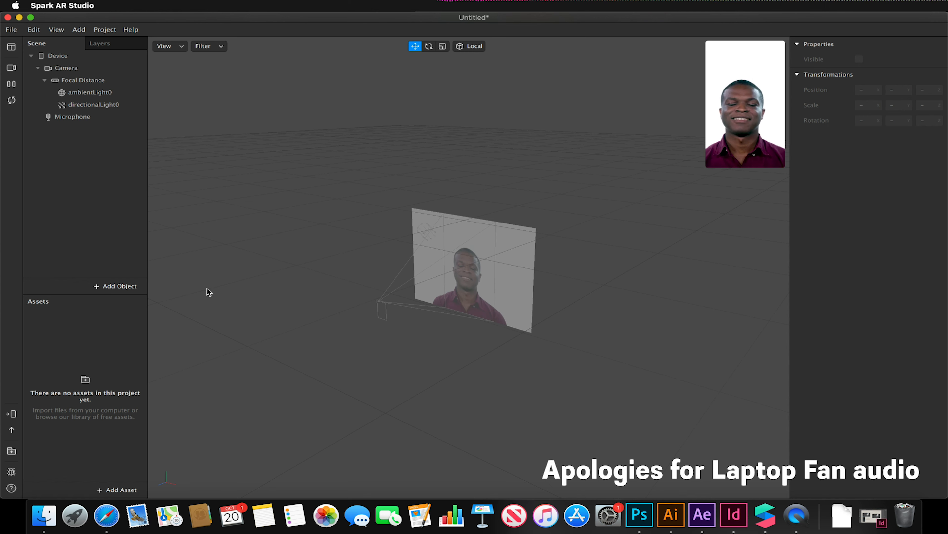
Add a Fixed Target Tracker to the scene
click(108, 287)
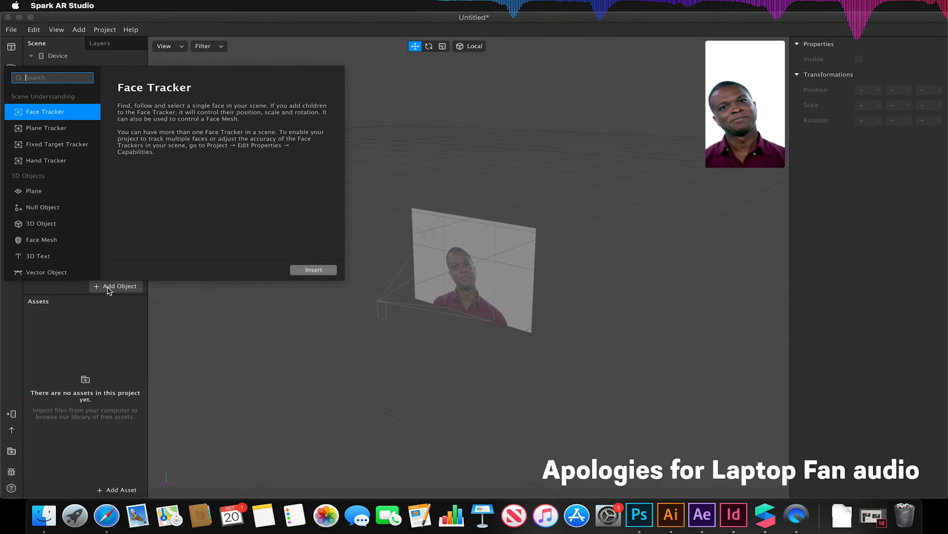
click(72, 150)
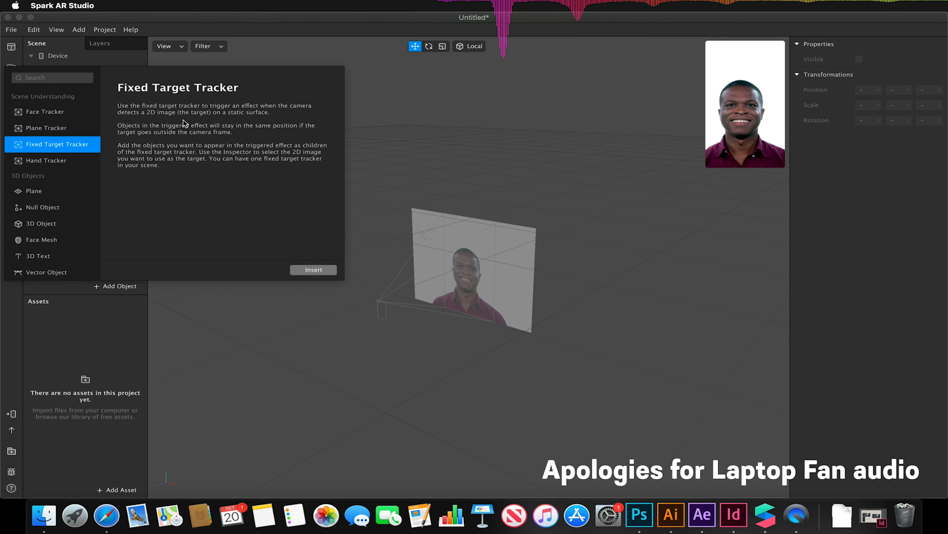
click(313, 269)
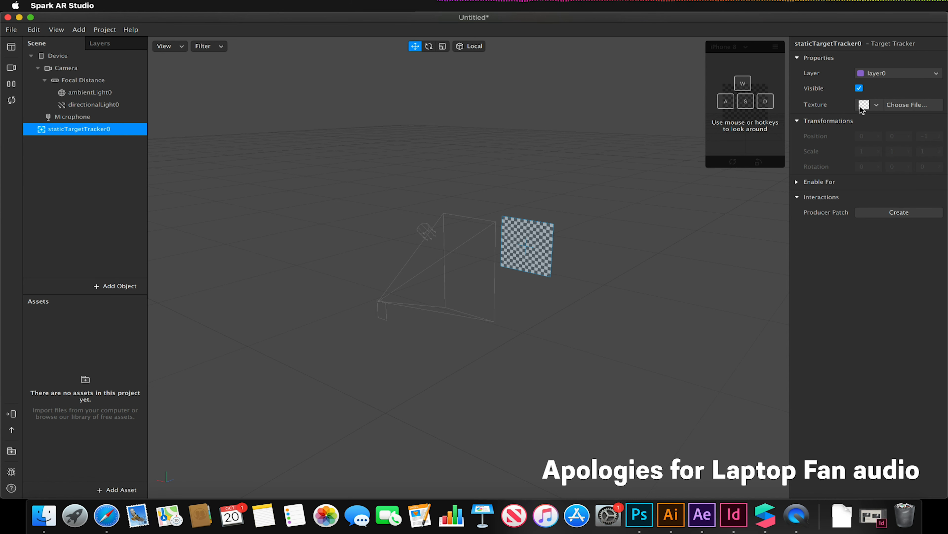
Import AR Poster cover.png, AR Poster.jpg, Blink.png, Pause.png, Play.png, Pyramid.png and TV.png from Finder into the project's assets
click(868, 106)
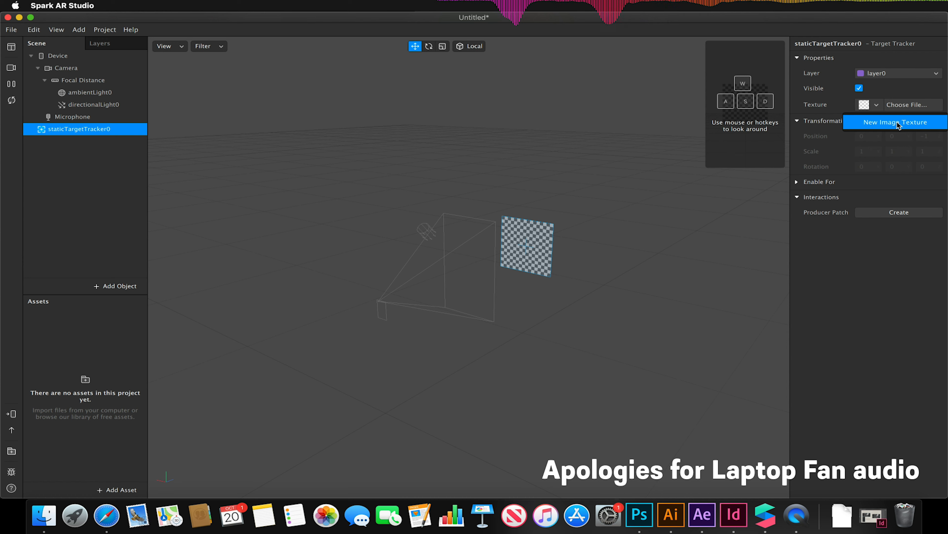
click(44, 515)
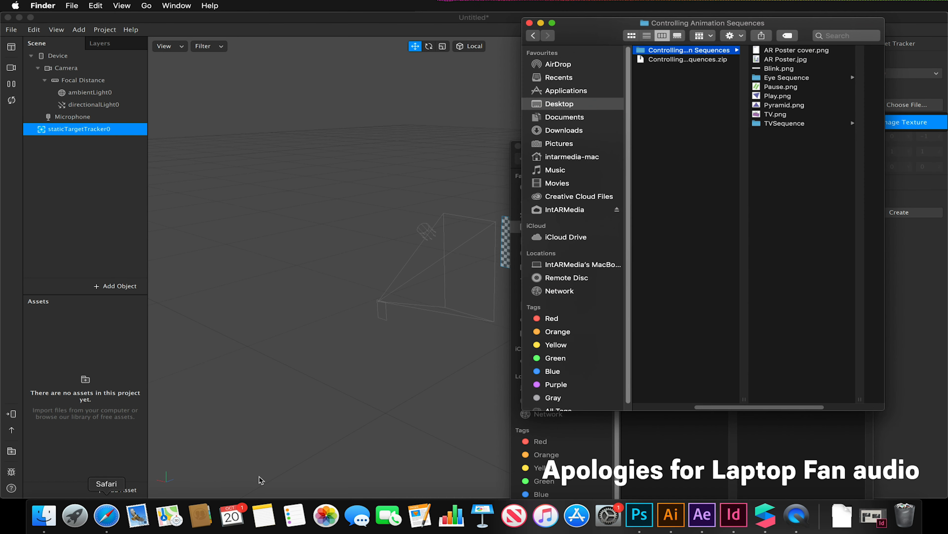
click(776, 51)
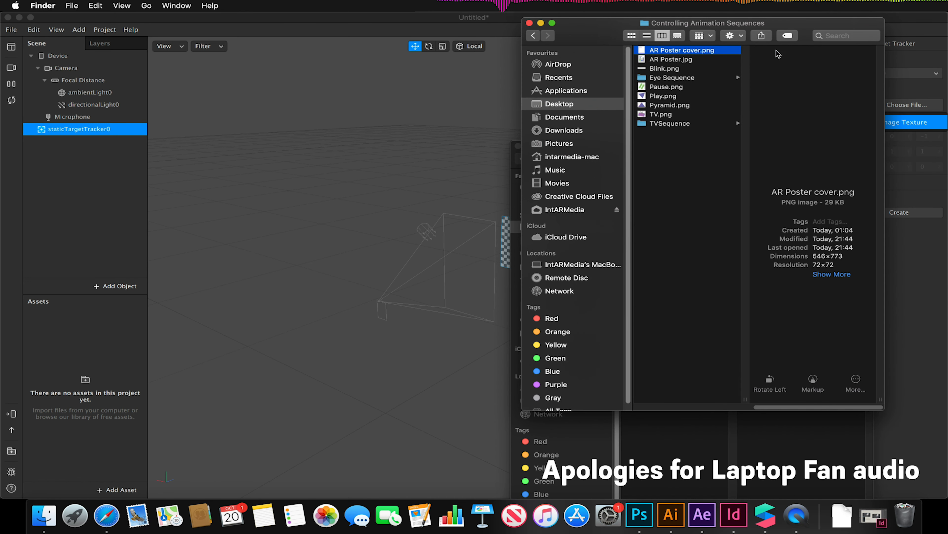
shift+click(674, 59)
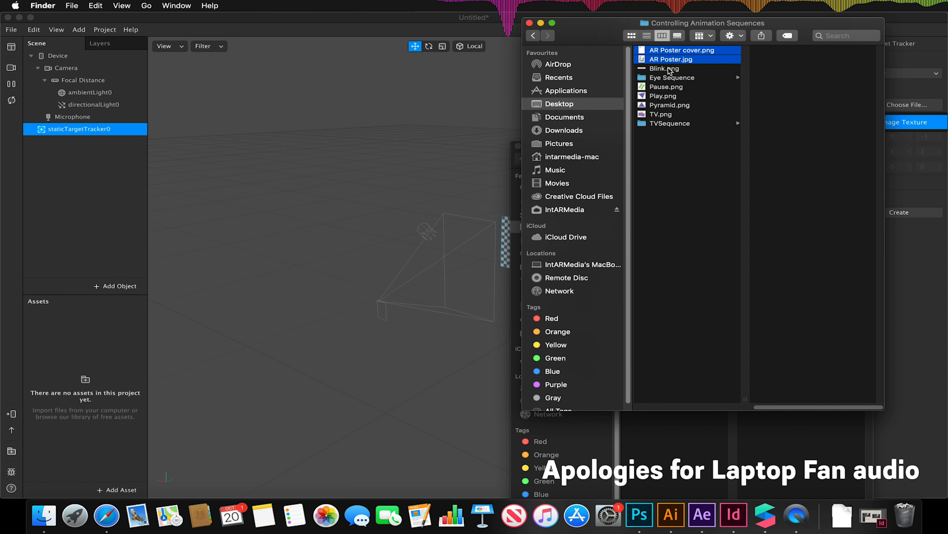
shift+click(668, 69)
super+click(676, 88)
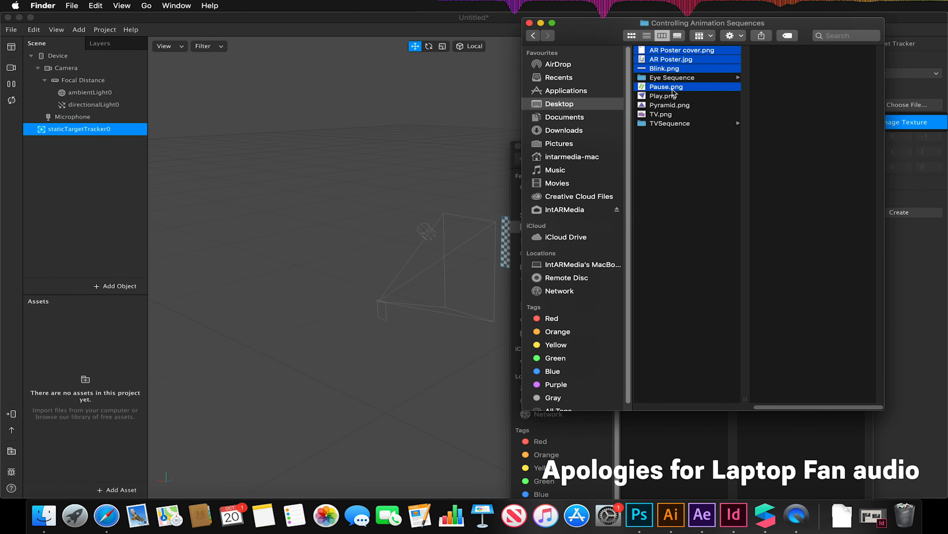
super+click(669, 97)
super+click(669, 105)
super+click(667, 115)
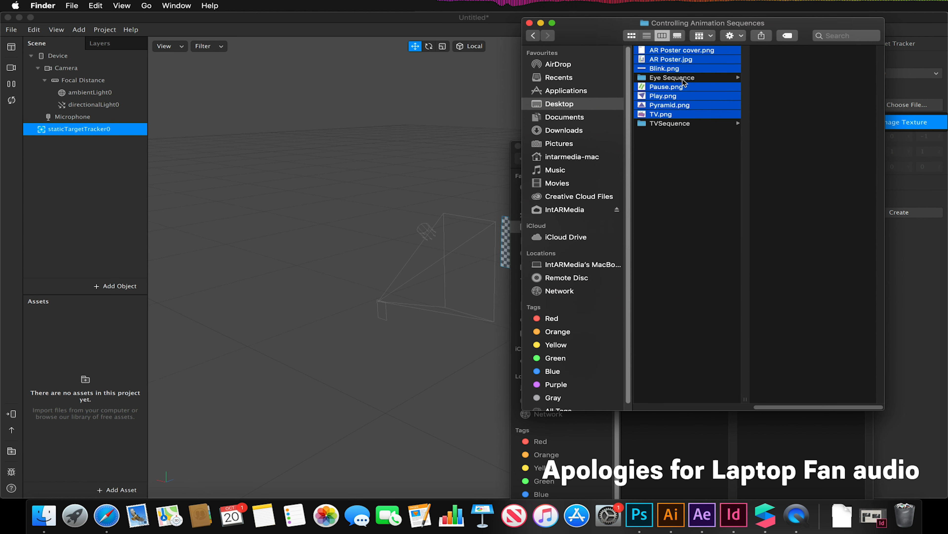
drag(663, 104, 81, 404)
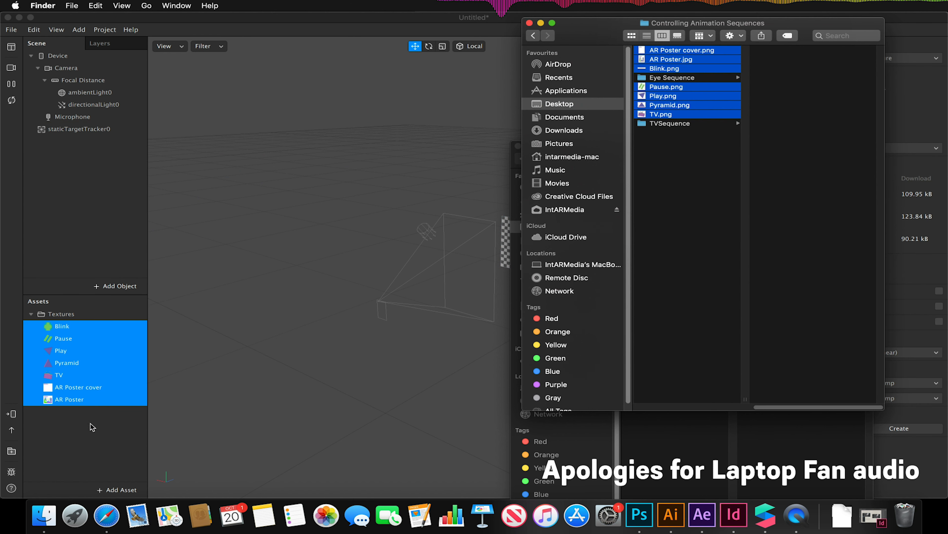
click(92, 427)
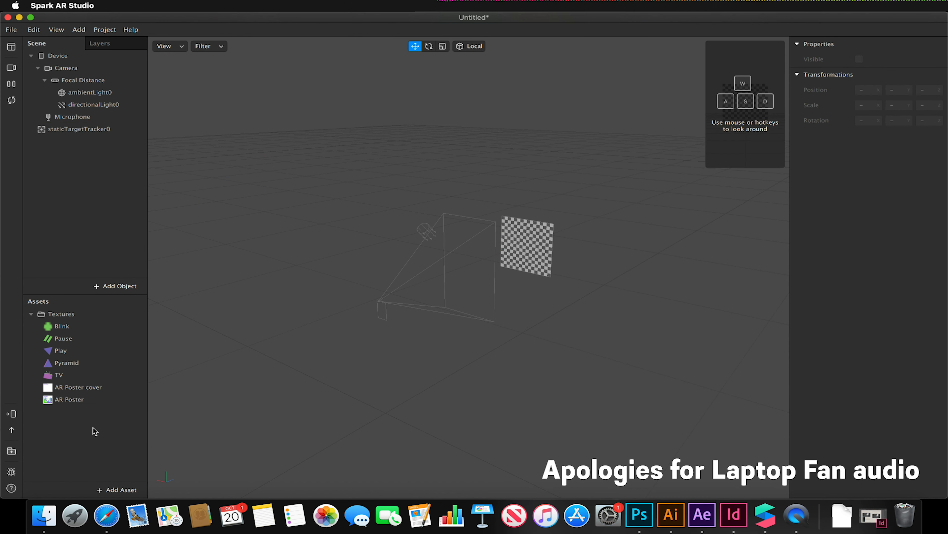
Assign the AR Poster image as the target tracker's texture
click(75, 131)
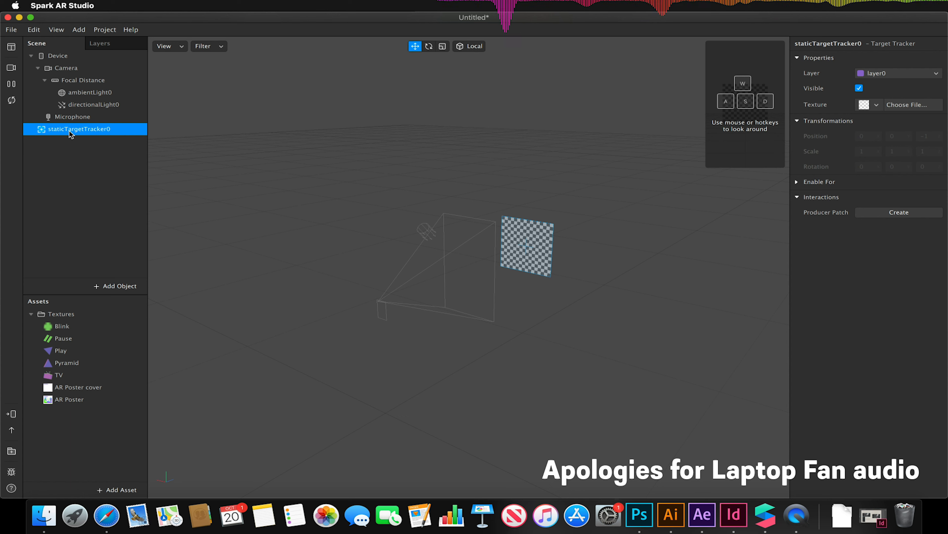
click(869, 107)
click(868, 202)
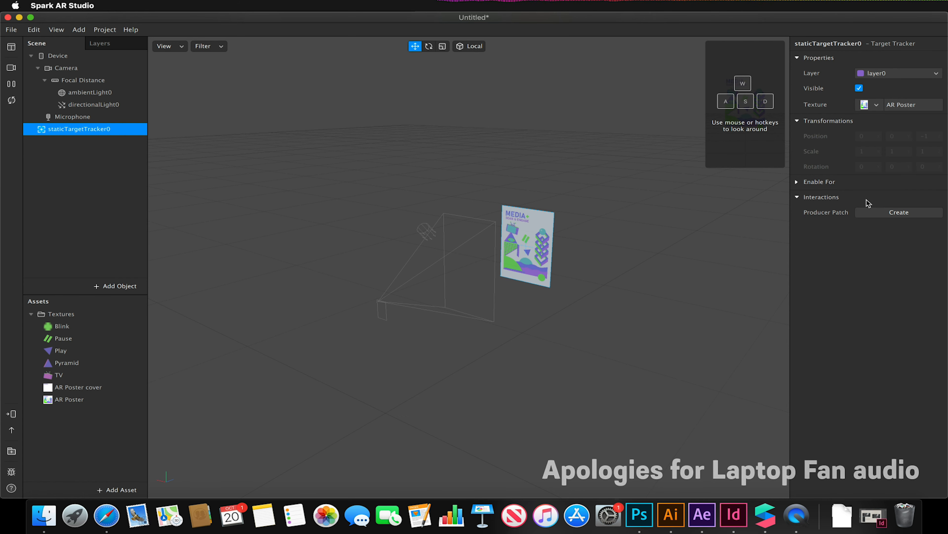
Add a plane as a child of the target tracker
scroll(540, 258, up, 2)
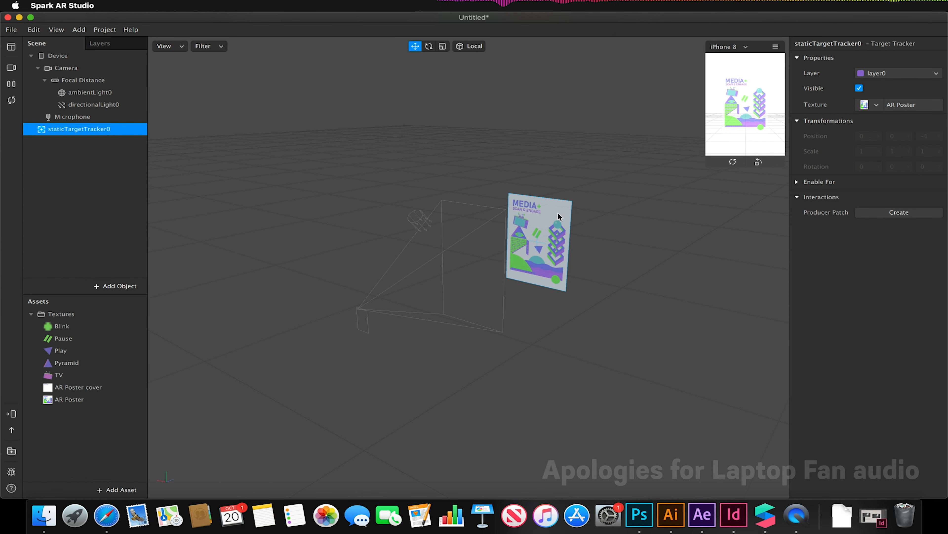
right_click(104, 133)
mouse_move(114, 141)
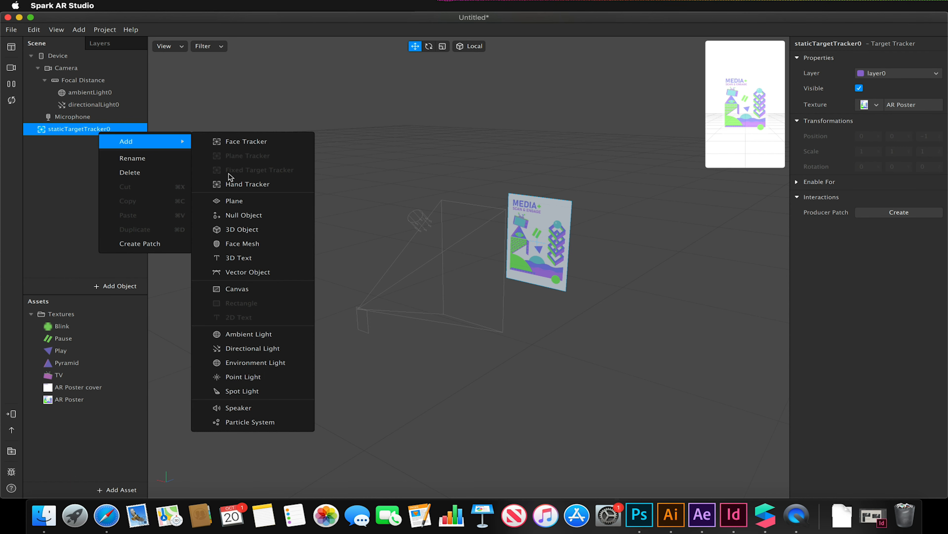
click(237, 199)
drag(485, 262, 483, 262)
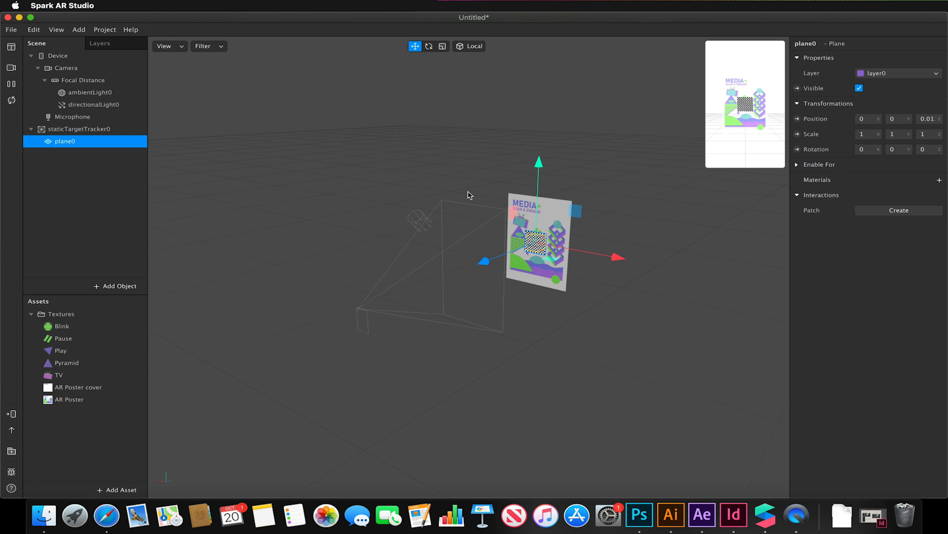
In the front view, scale the plane to about 2.92 in X and 4.20 in Y so it covers the poster
click(443, 46)
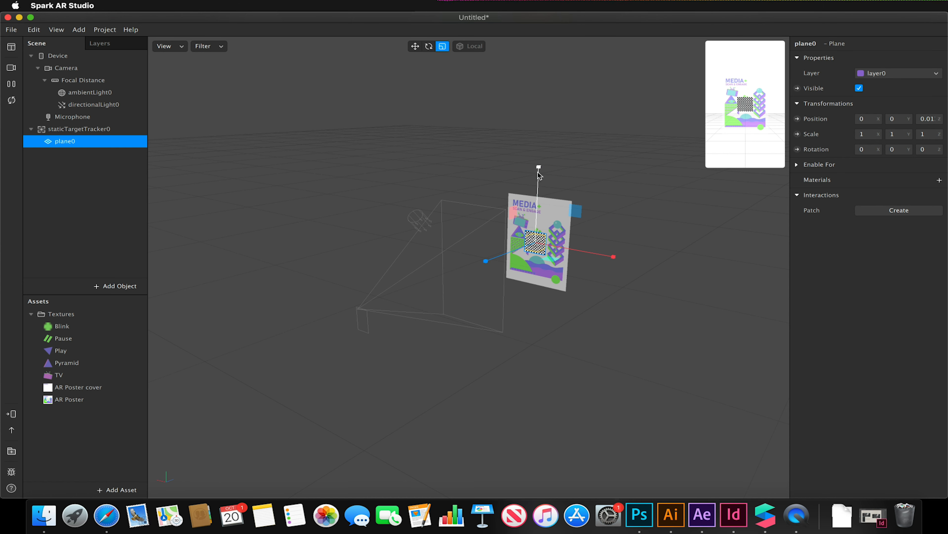
drag(539, 168, 540, 15)
click(169, 46)
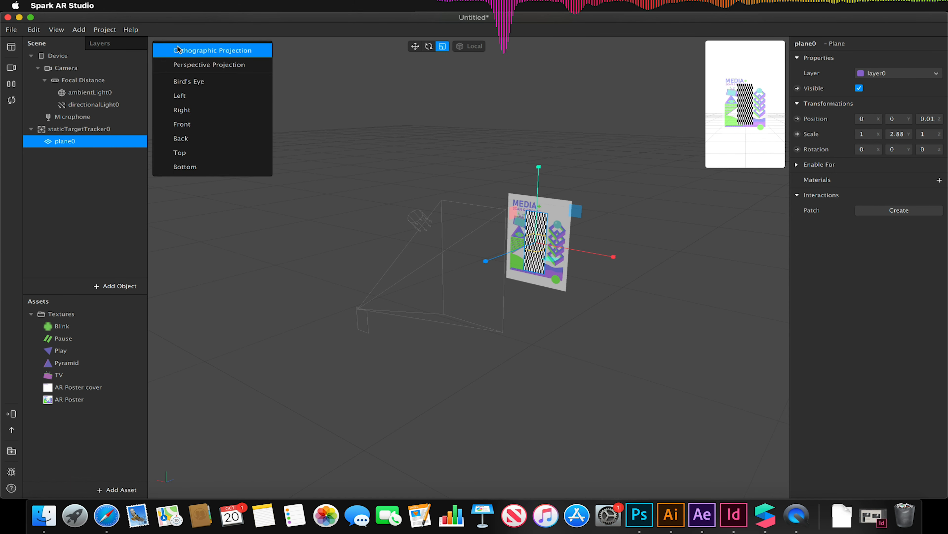
click(211, 124)
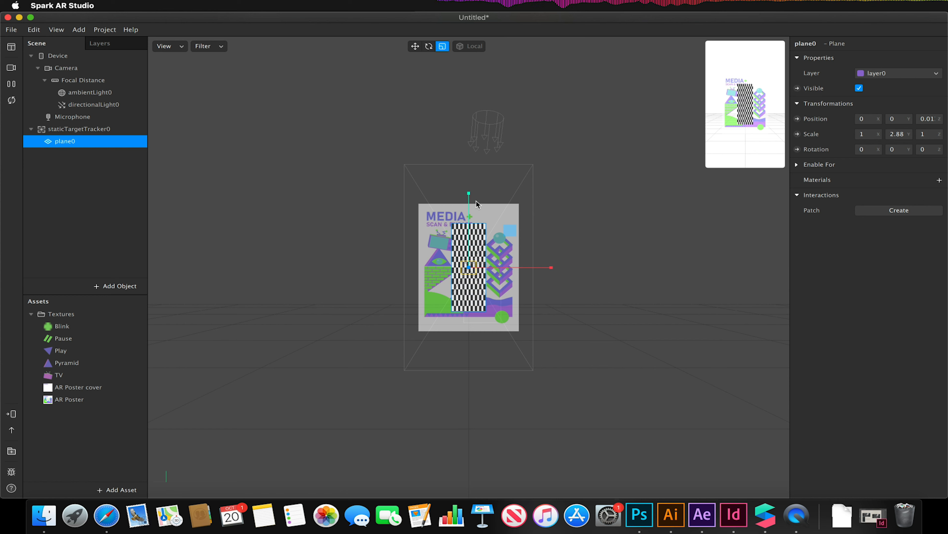
drag(469, 193, 471, 162)
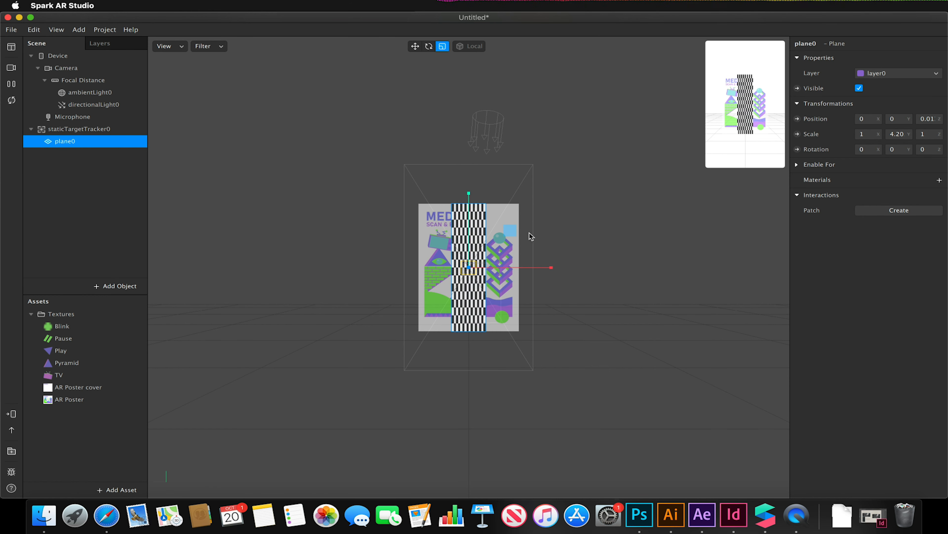
drag(551, 267, 703, 267)
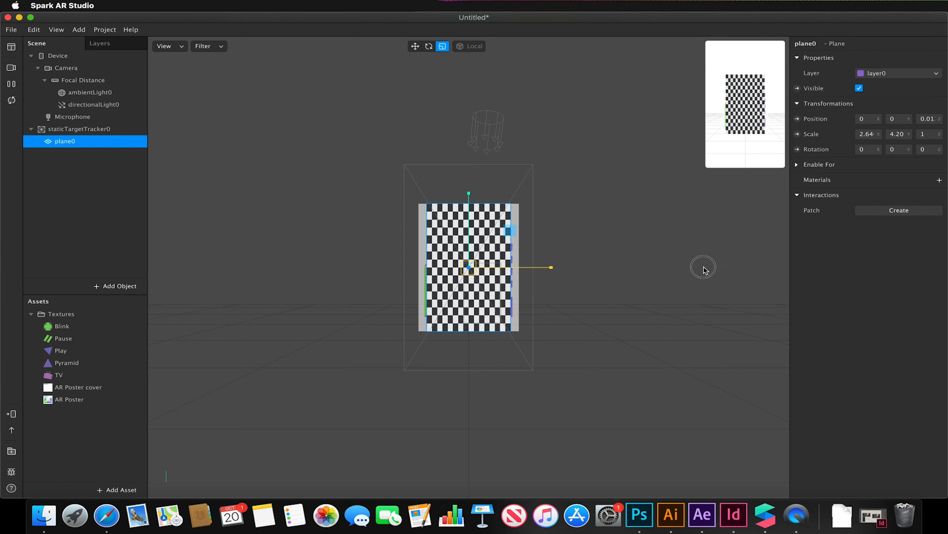
click(415, 46)
drag(559, 266, 555, 267)
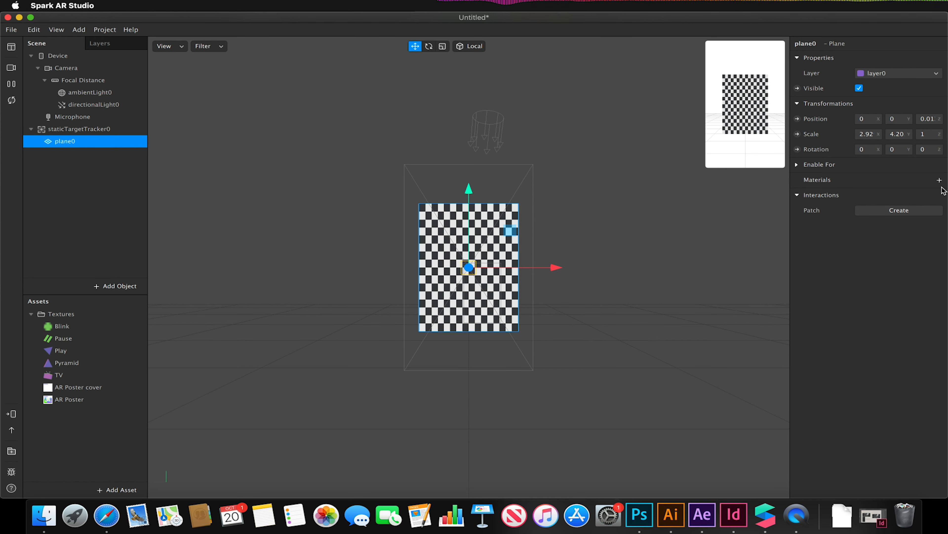
Rename the plane under the target tracker as Cover
right_click(58, 142)
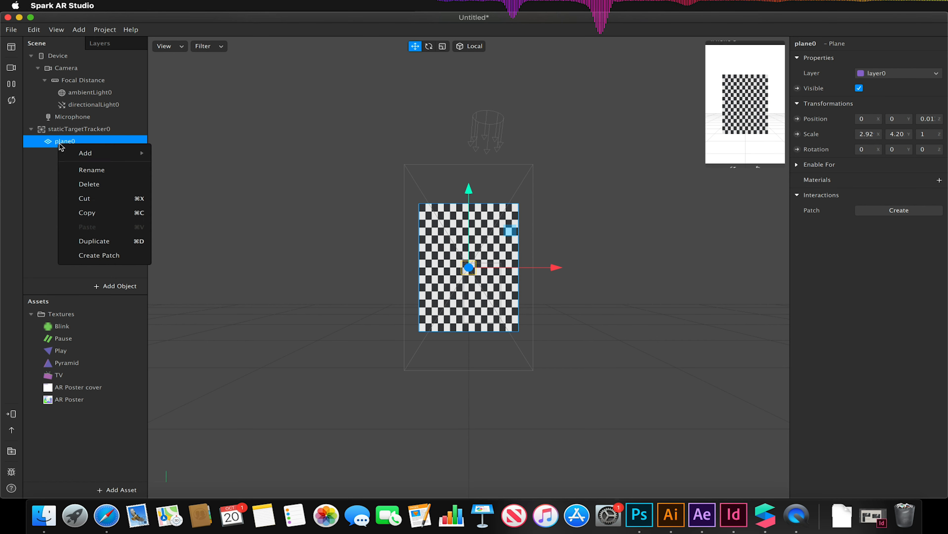
click(84, 170)
text(Cover)
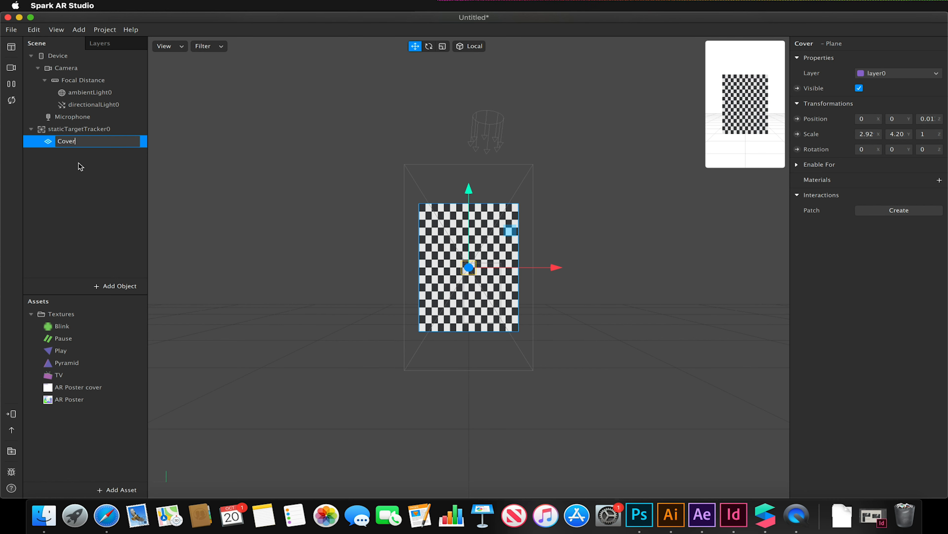
key(Return)
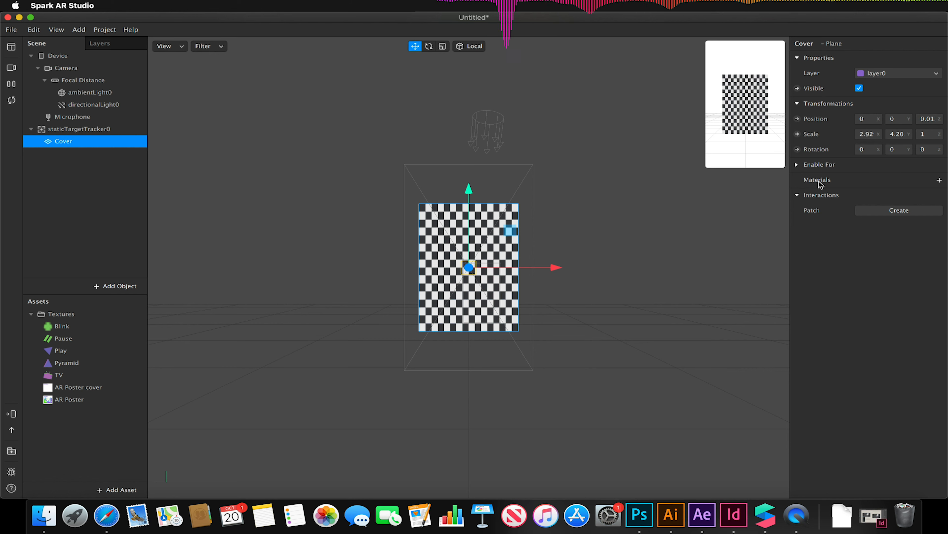
Create a new material for the Cover plane and rename the material as cover
click(940, 179)
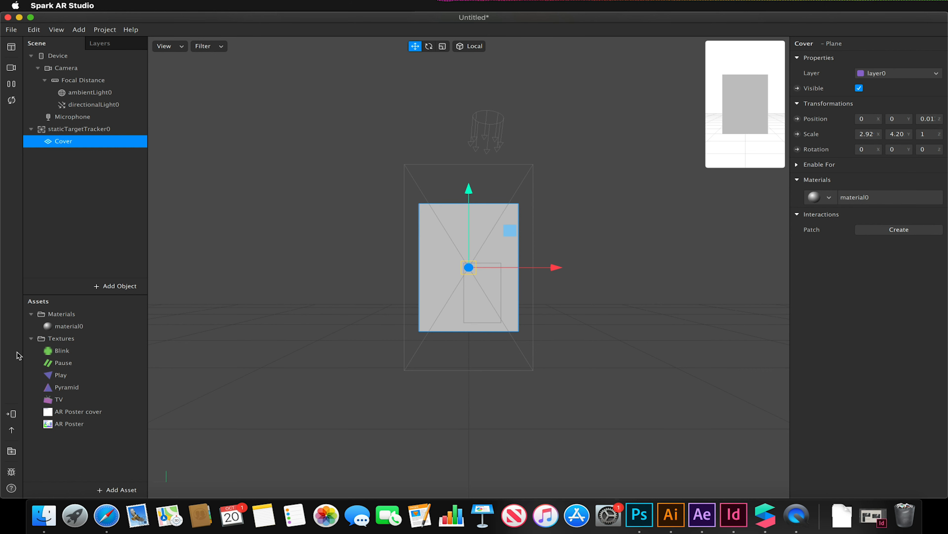
right_click(69, 329)
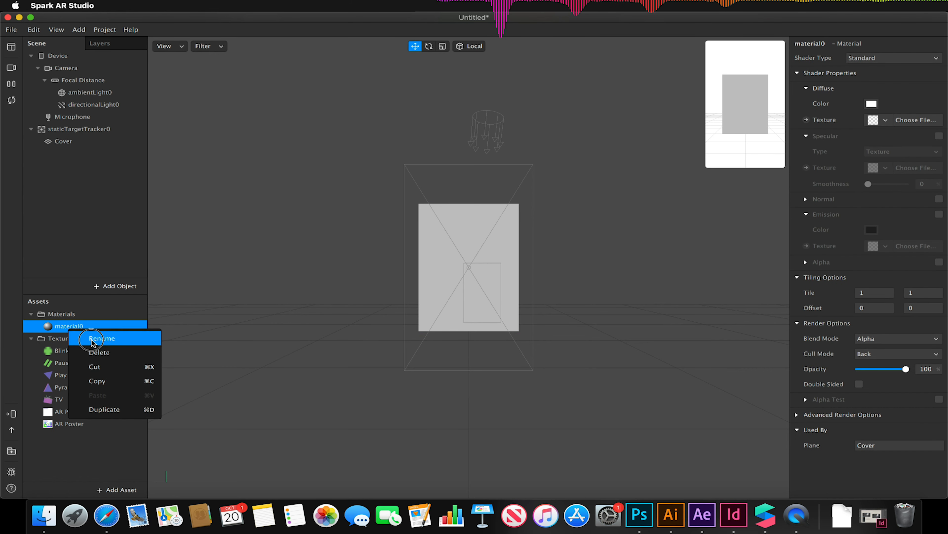
click(101, 339)
text(cove)
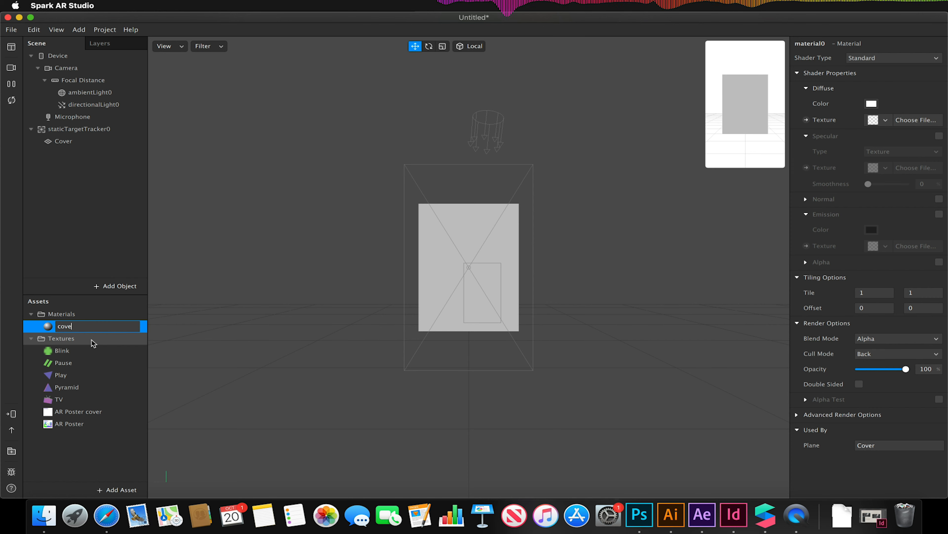
click(197, 346)
Set the cover material's shader type to Flat and assign AR Poster cover as its texture
click(99, 329)
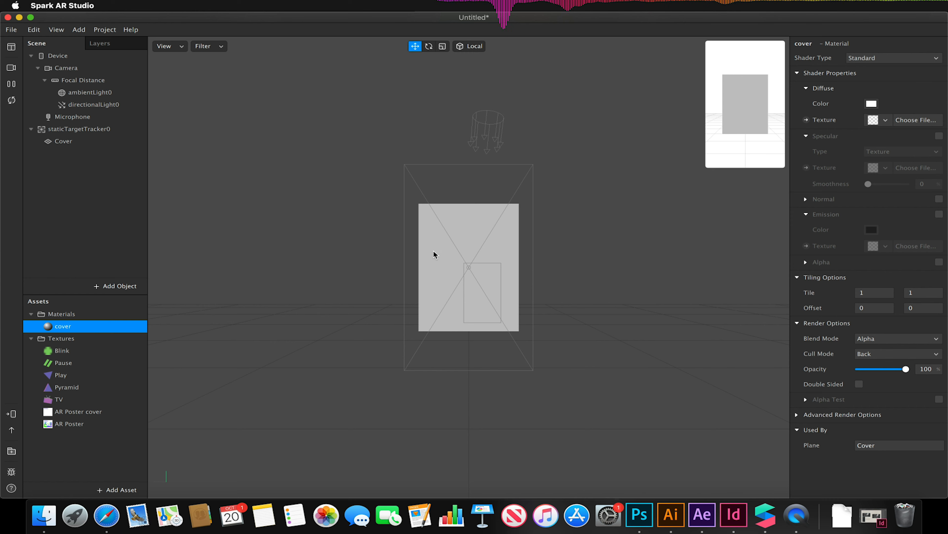
click(892, 62)
click(871, 61)
click(887, 120)
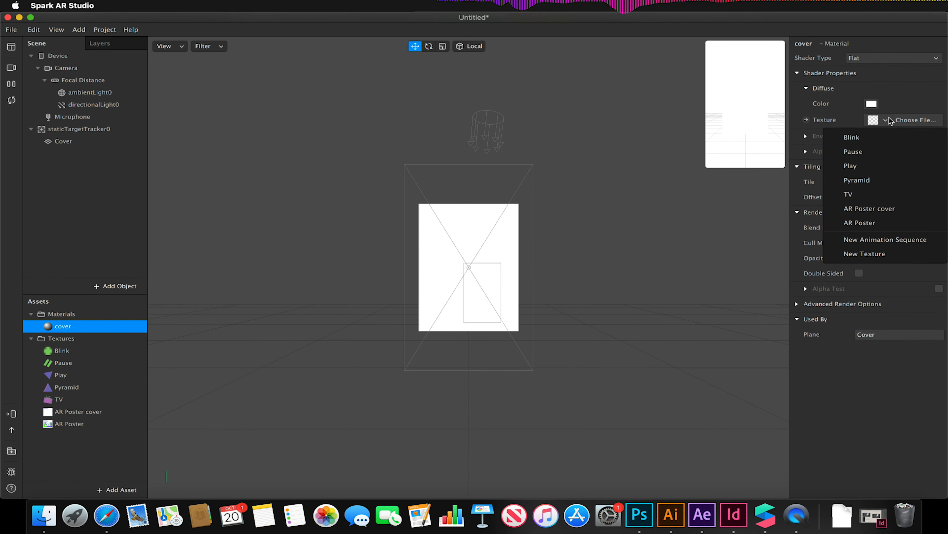
click(892, 210)
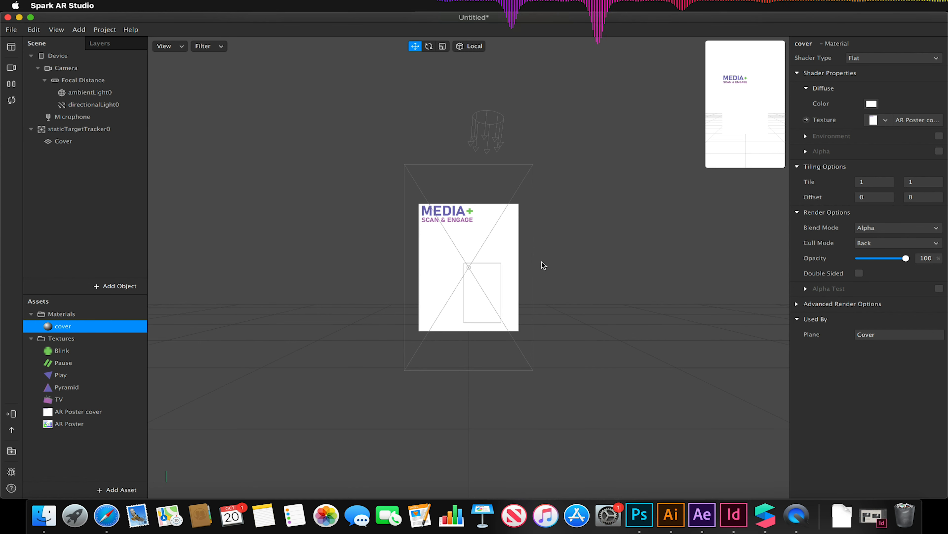
Add a second plane as a child of the target tracker
click(96, 131)
right_click(74, 131)
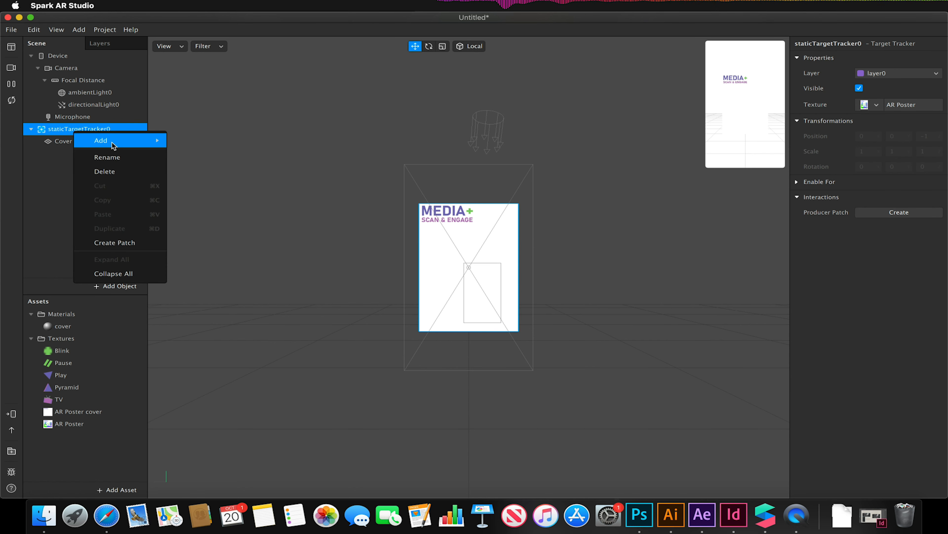
mouse_move(112, 141)
click(237, 202)
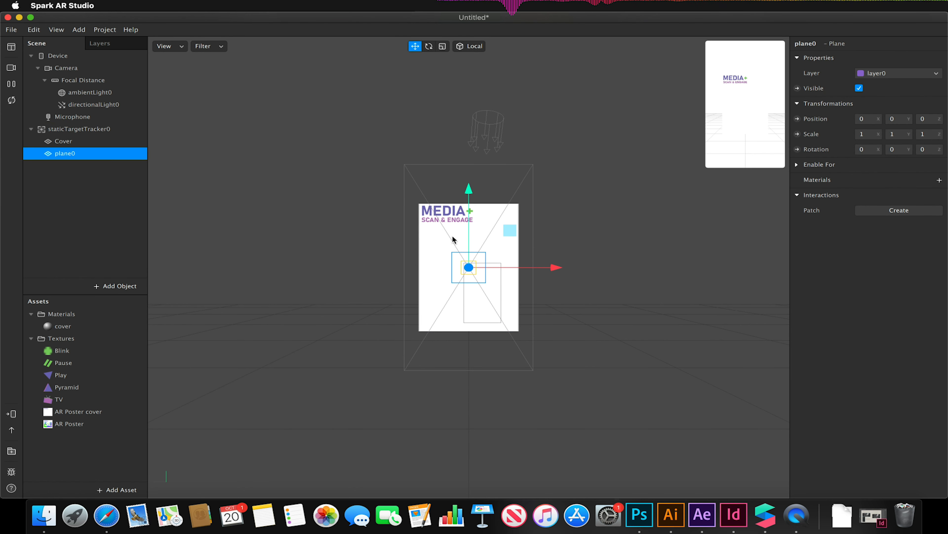
In the Bird's Eye view, move the new plane slightly in front of the cover and down to the poster's lower part
click(182, 45)
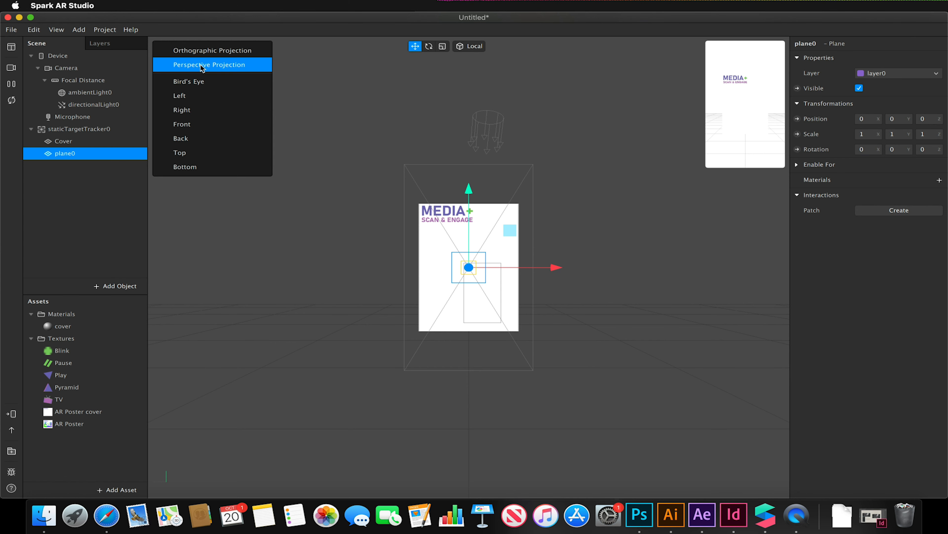
click(210, 82)
drag(484, 263, 482, 264)
drag(526, 183, 523, 203)
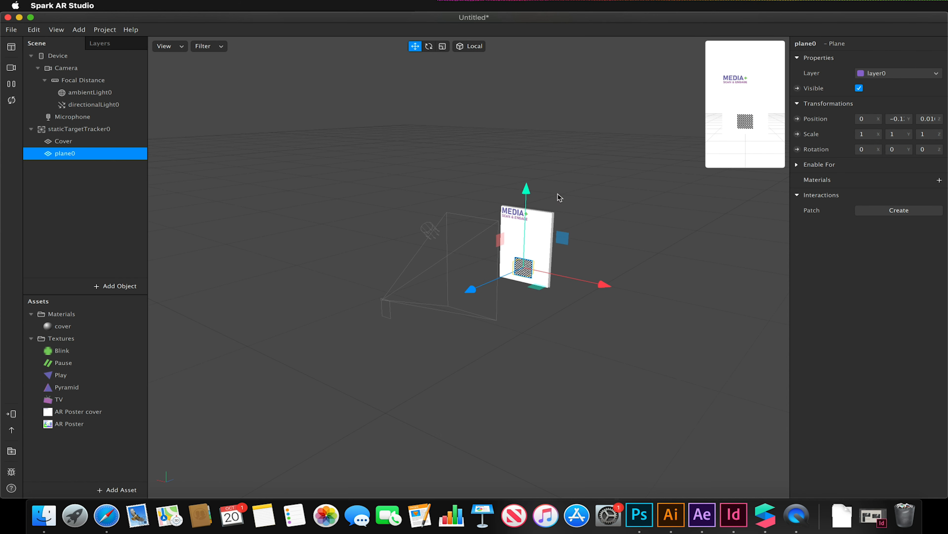
Rename the second plane as Pyramid
click(807, 43)
text(Pyramid)
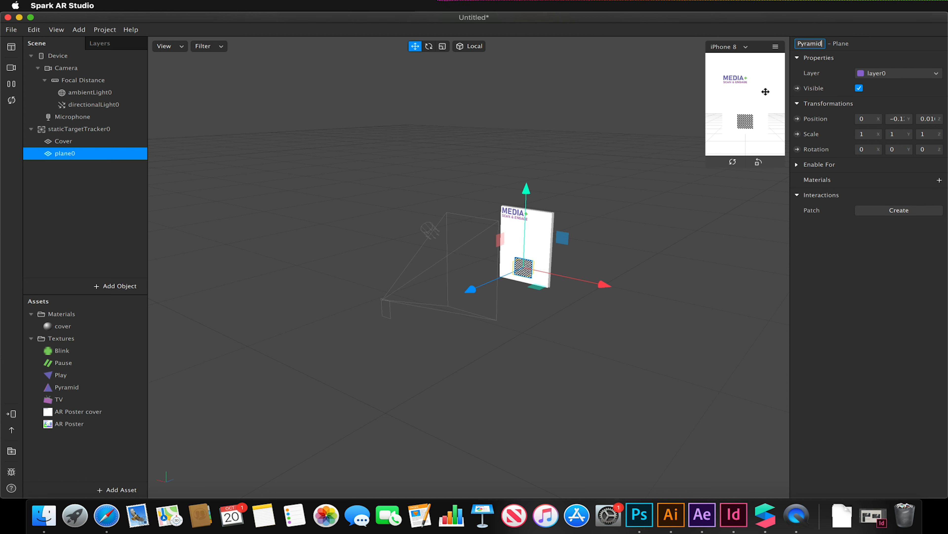
key(Return)
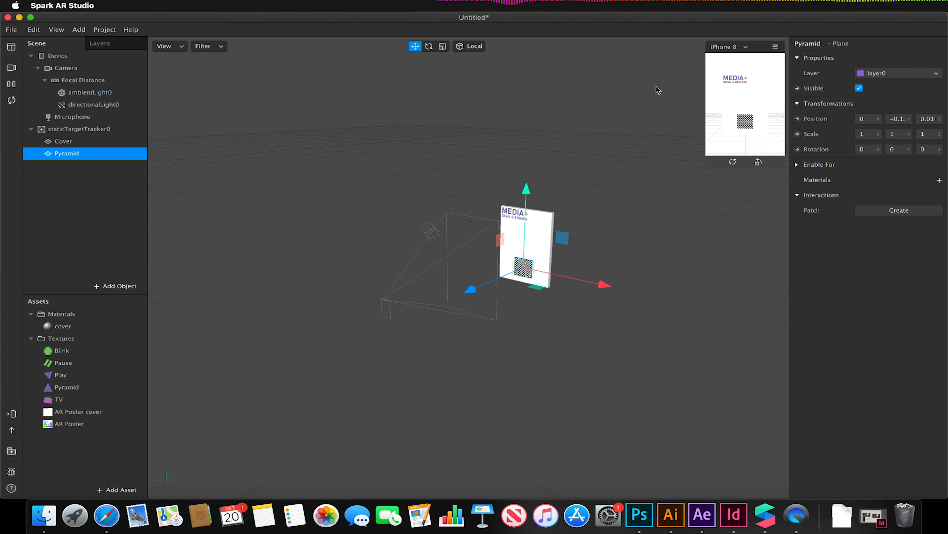
Scale the Pyramid plane to 1.8 in X, Y and Z, and raise it slightly on the poster
key(r)
drag(528, 269, 557, 244)
click(874, 133)
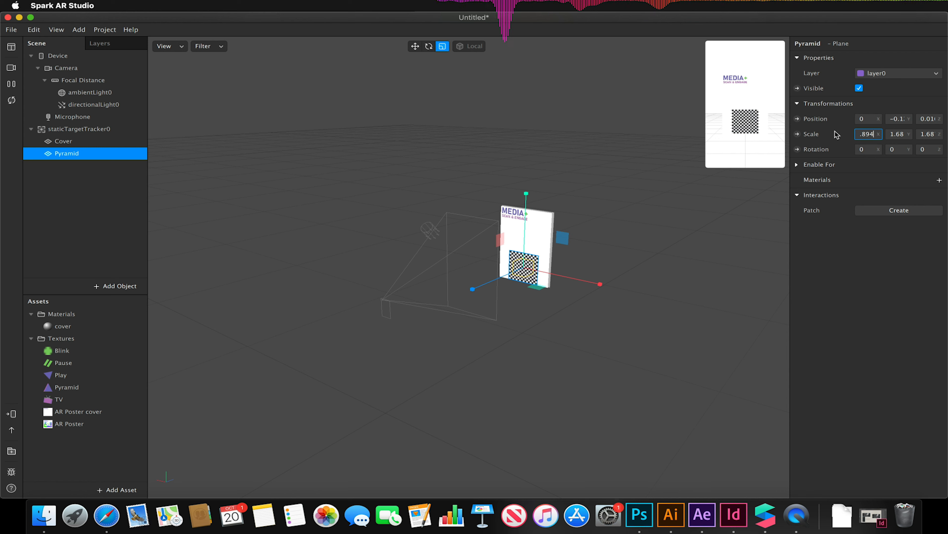
key(Tab)
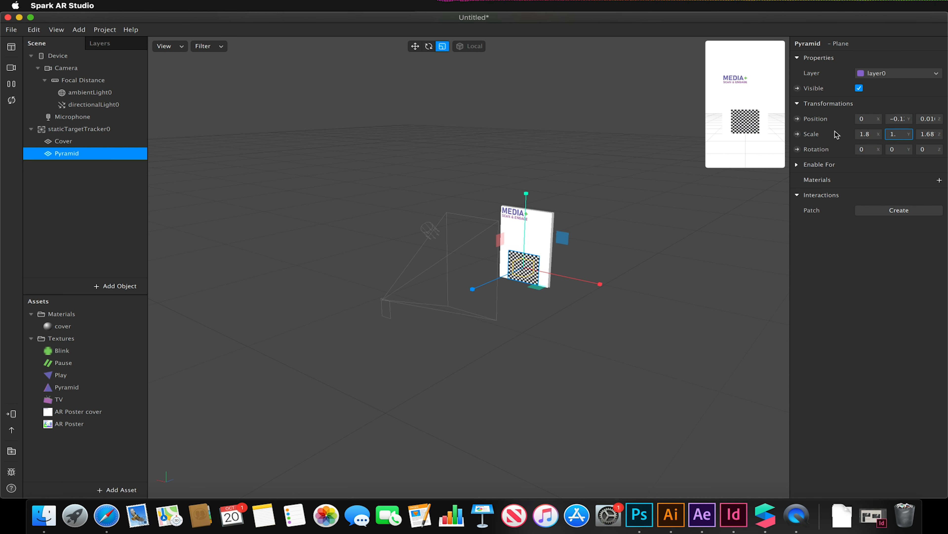
click(941, 135)
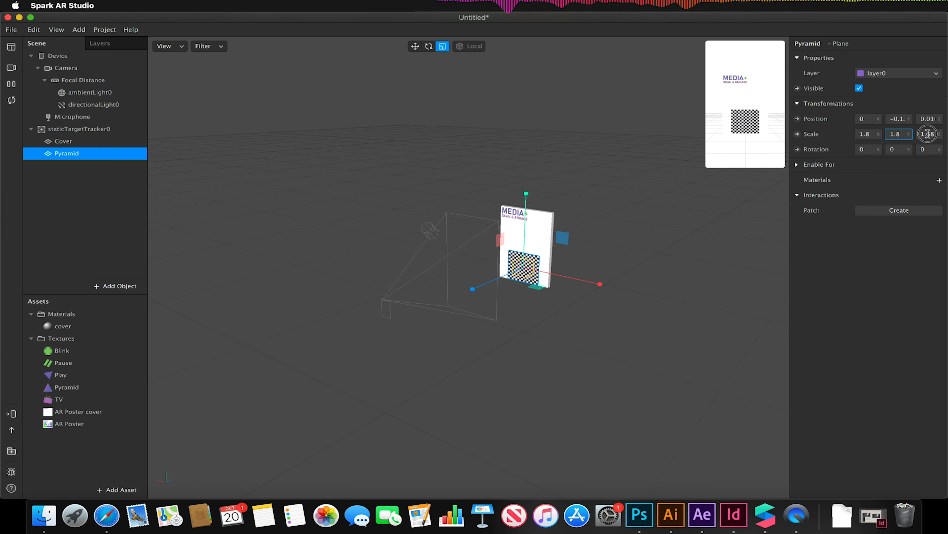
text(1.8)
click(415, 46)
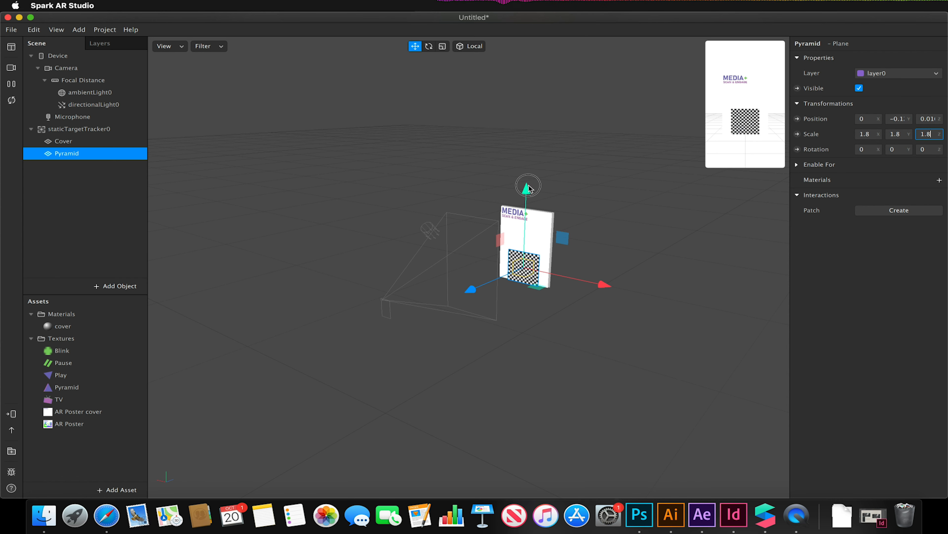
drag(530, 190, 527, 188)
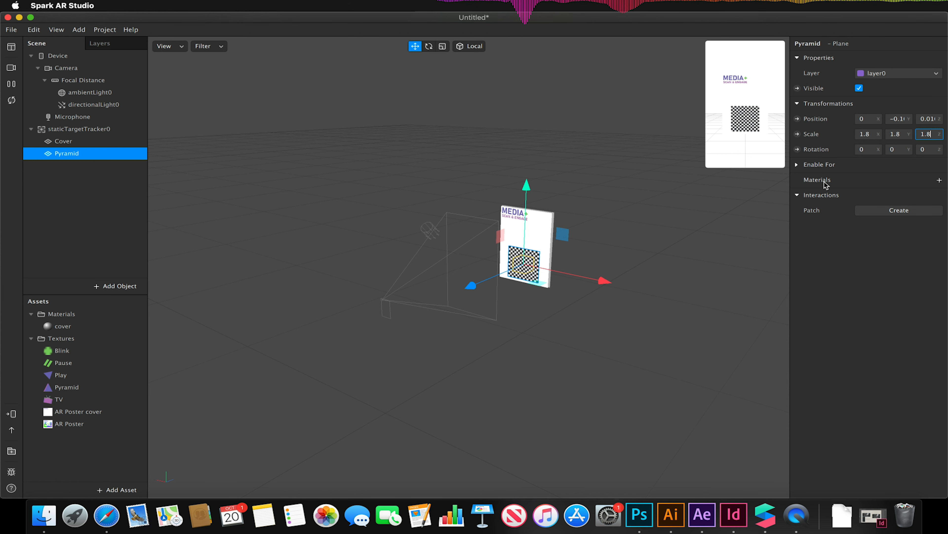
Create a new material for the Pyramid plane and rename the material as Pyramid
click(939, 180)
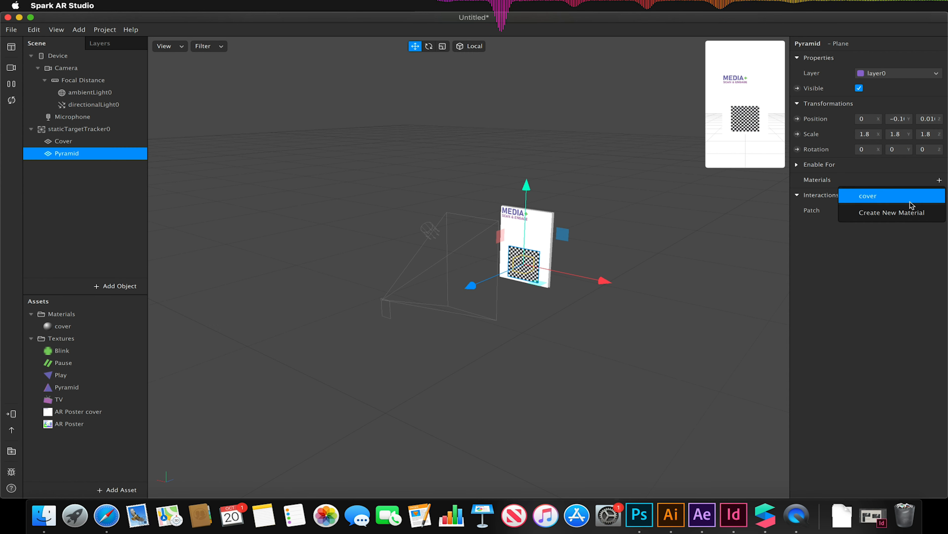
click(901, 213)
click(75, 339)
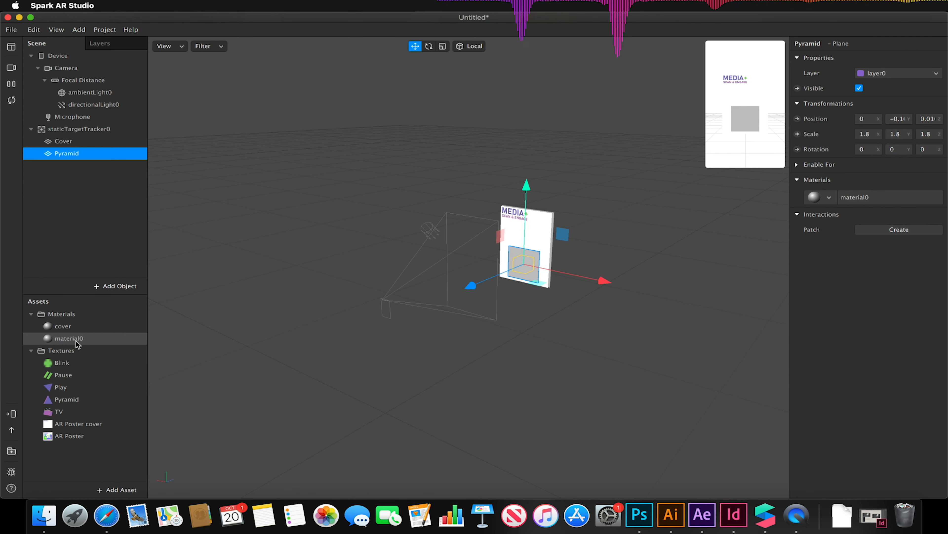
right_click(77, 342)
click(124, 353)
text(Pyramid)
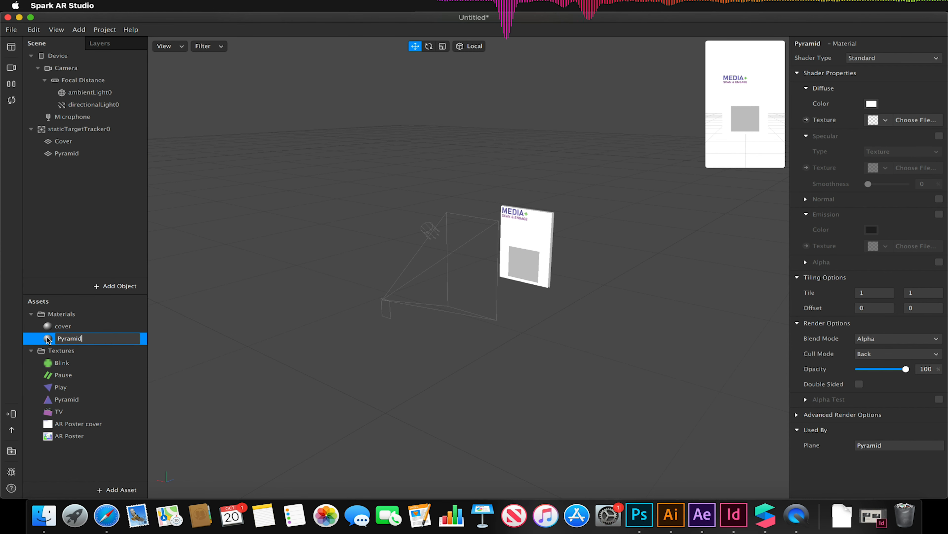
Set the Pyramid material's shader type to Flat and assign Pyramid as its texture
click(883, 58)
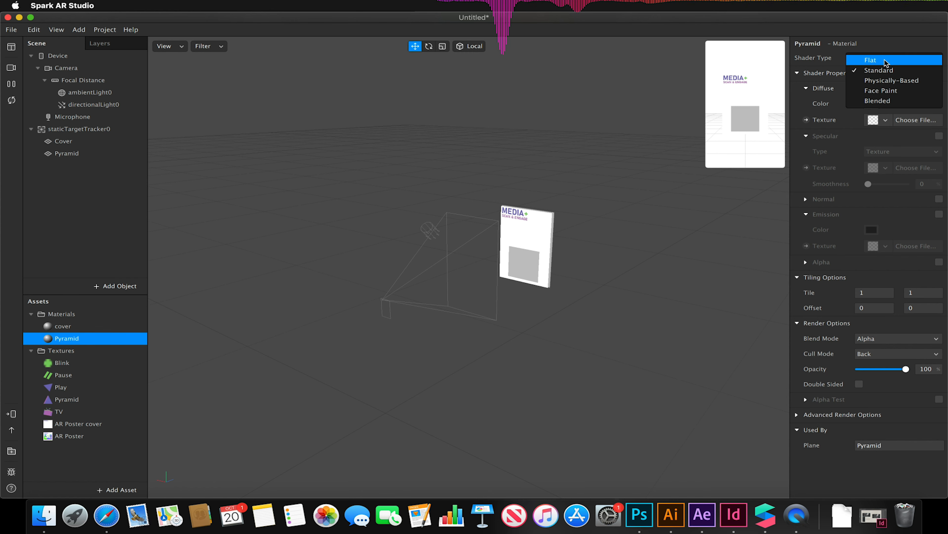
click(884, 59)
click(885, 123)
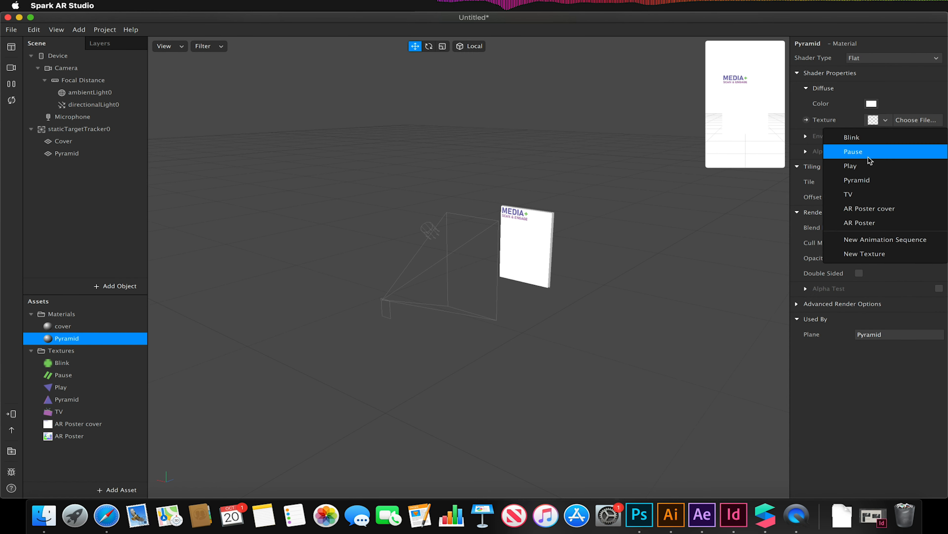
click(874, 180)
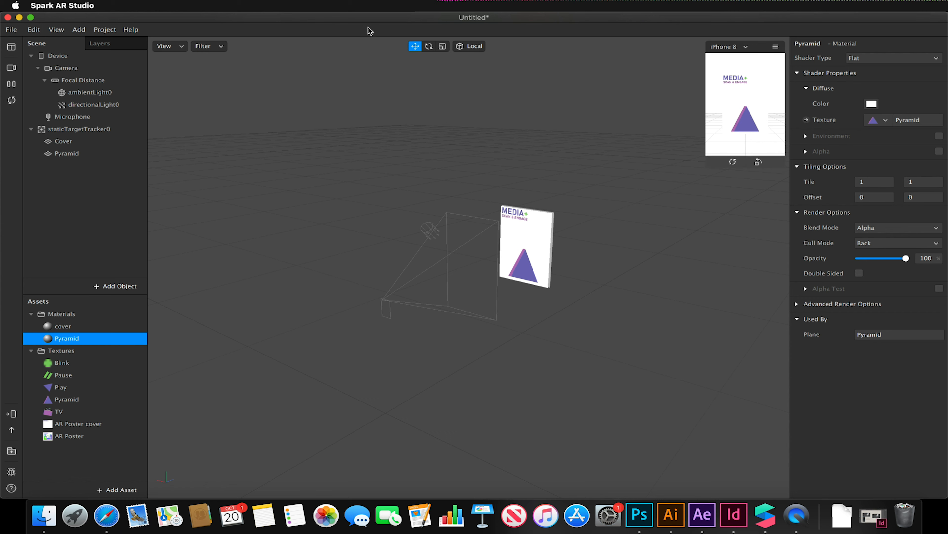
Reduce the Pyramid plane's Y scale to about 1.60 and lower it slightly toward the poster's bottom edge
scroll(553, 257, up, 5)
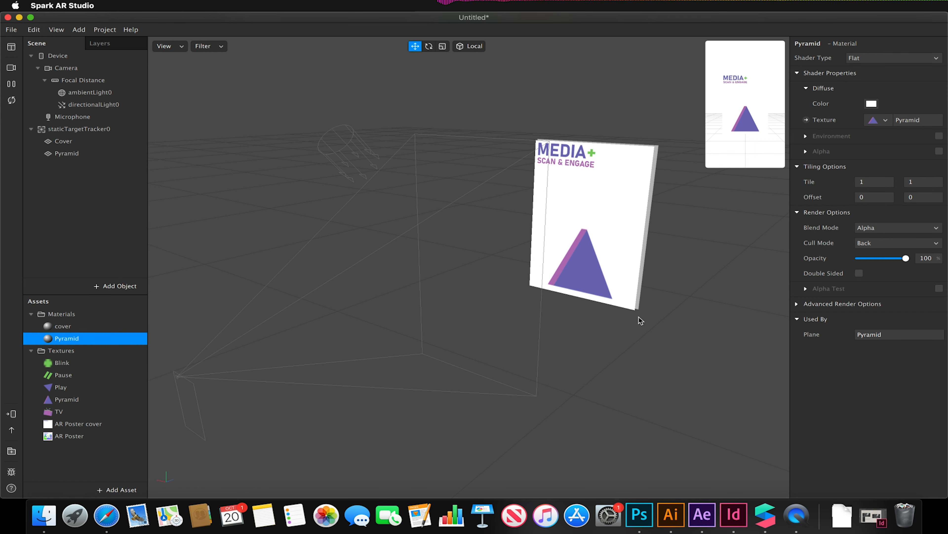
click(442, 46)
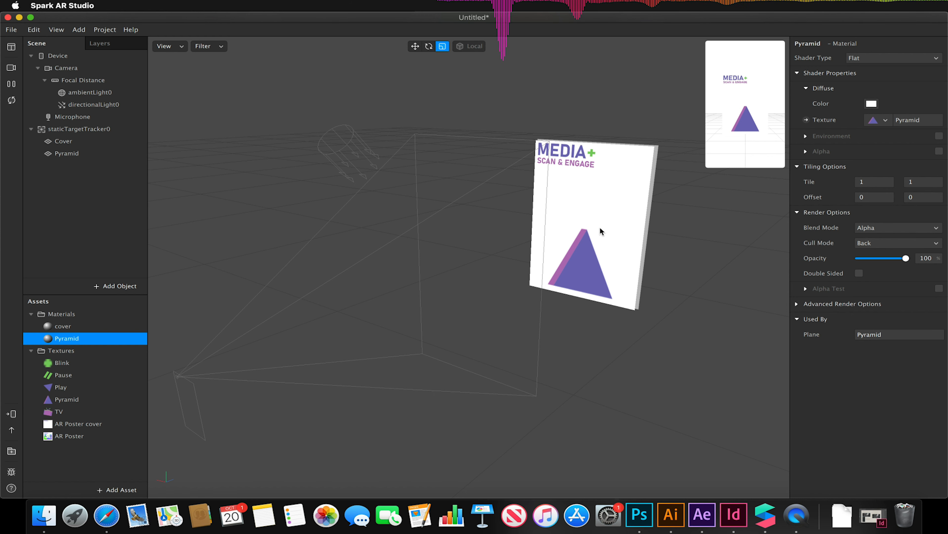
click(591, 256)
click(77, 153)
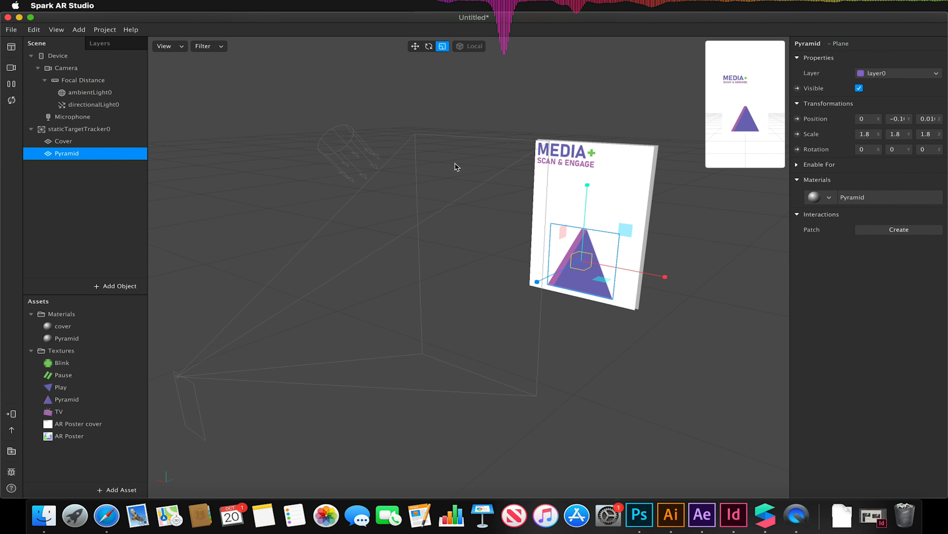
drag(589, 189, 590, 193)
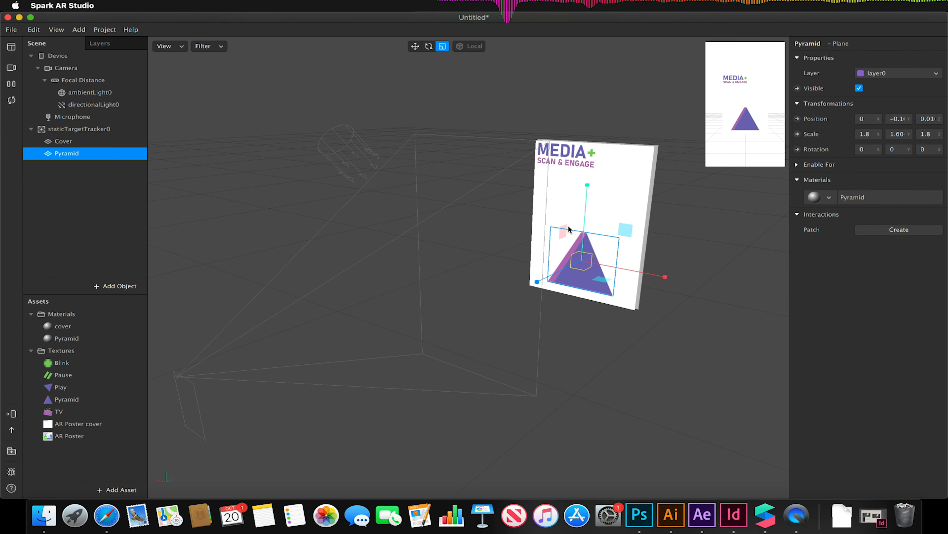
click(415, 46)
drag(589, 183, 588, 188)
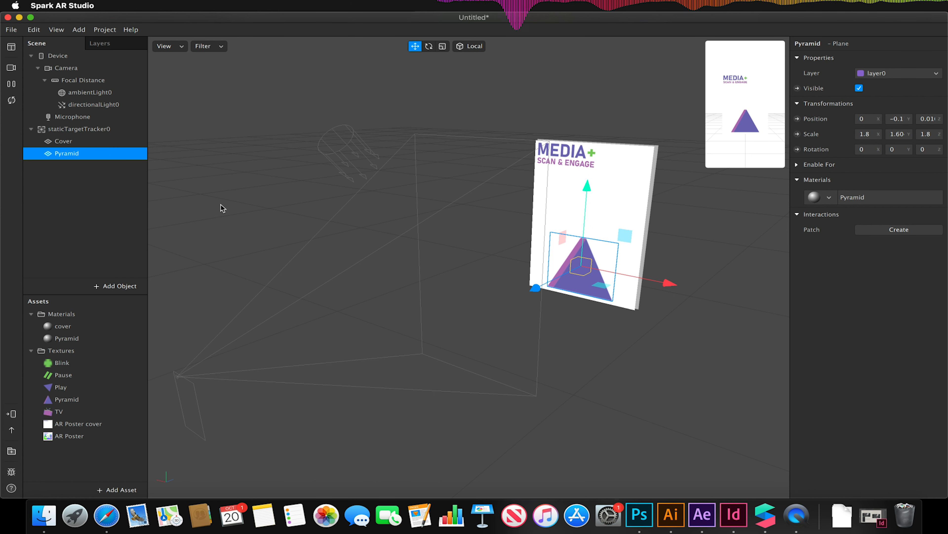
Add a third plane under the target tracker, alongside the Cover and Pyramid planes
click(84, 131)
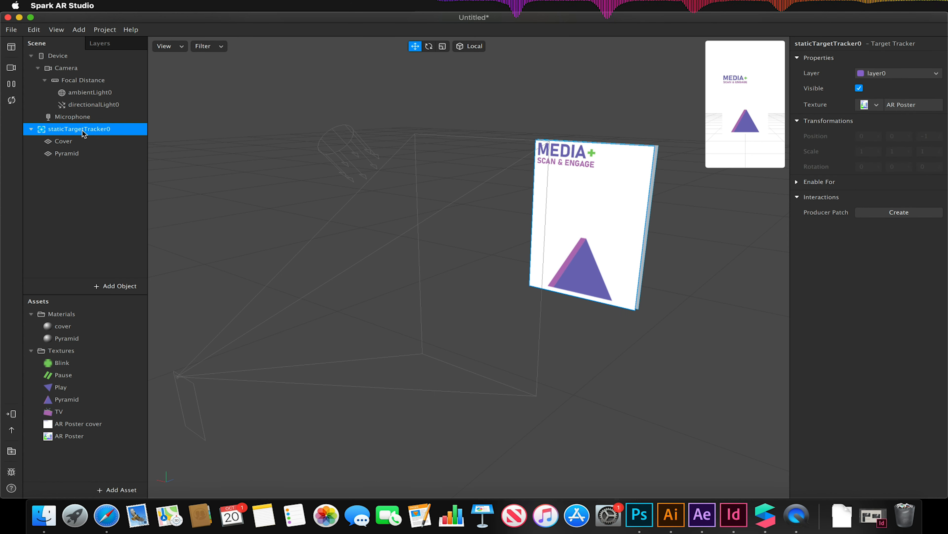
right_click(69, 133)
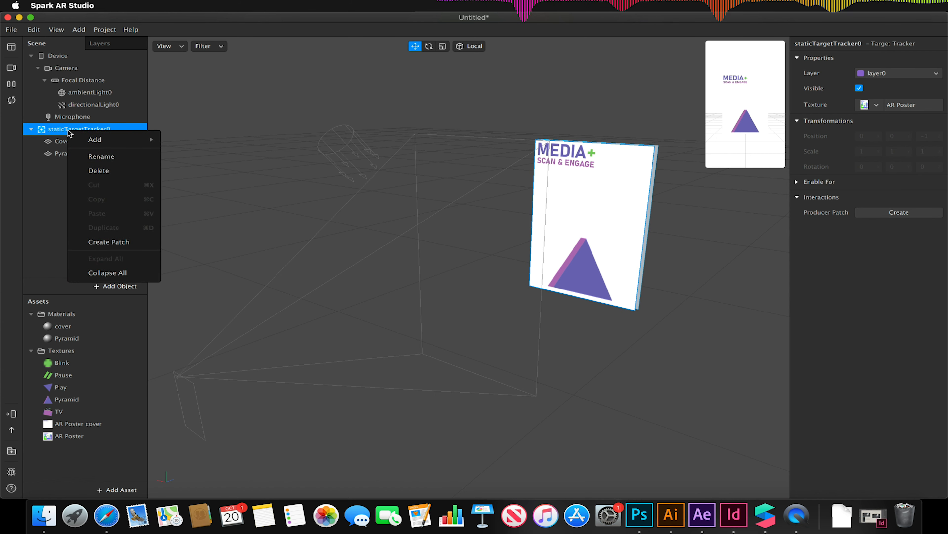
mouse_move(89, 139)
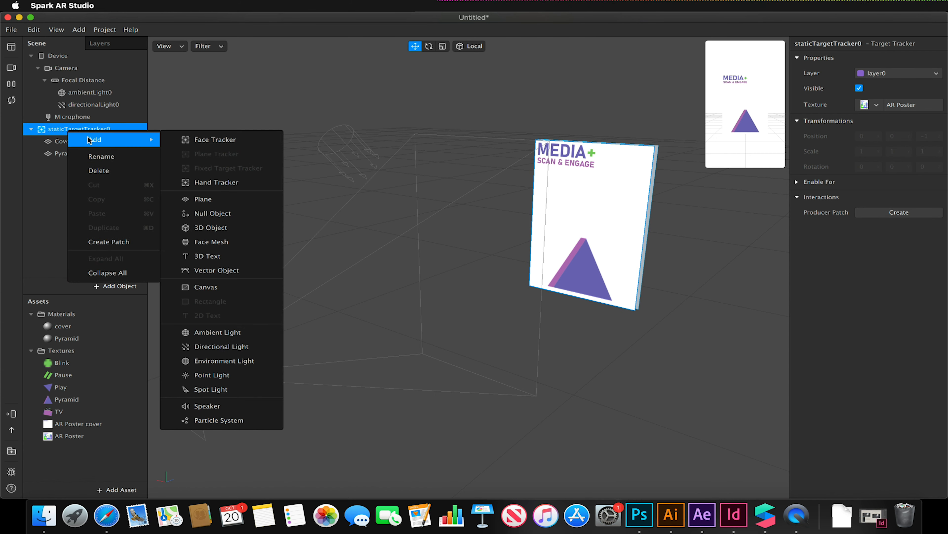
click(198, 199)
Move the third plane slightly in front of the cover and just above the pyramid, and enlarge the device preview
drag(545, 240, 542, 242)
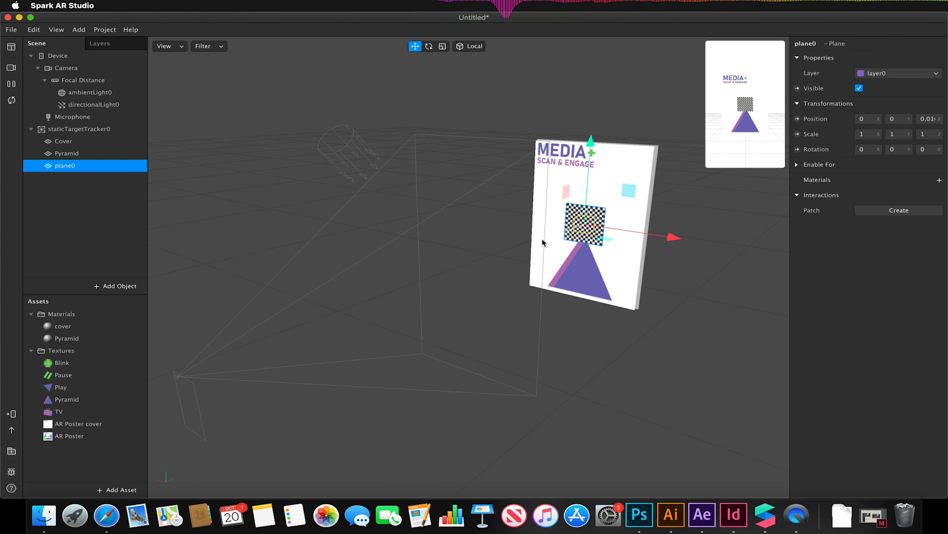
drag(591, 146, 591, 142)
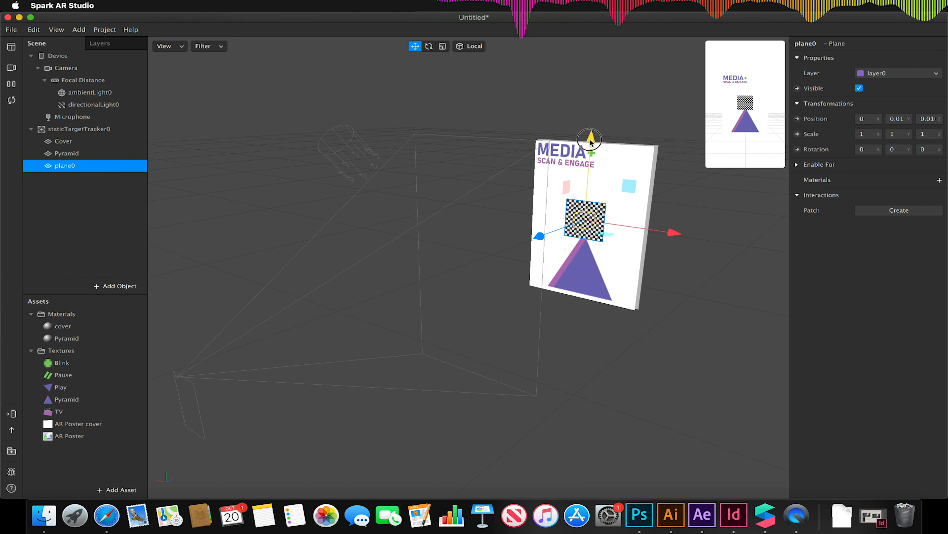
drag(707, 167, 563, 295)
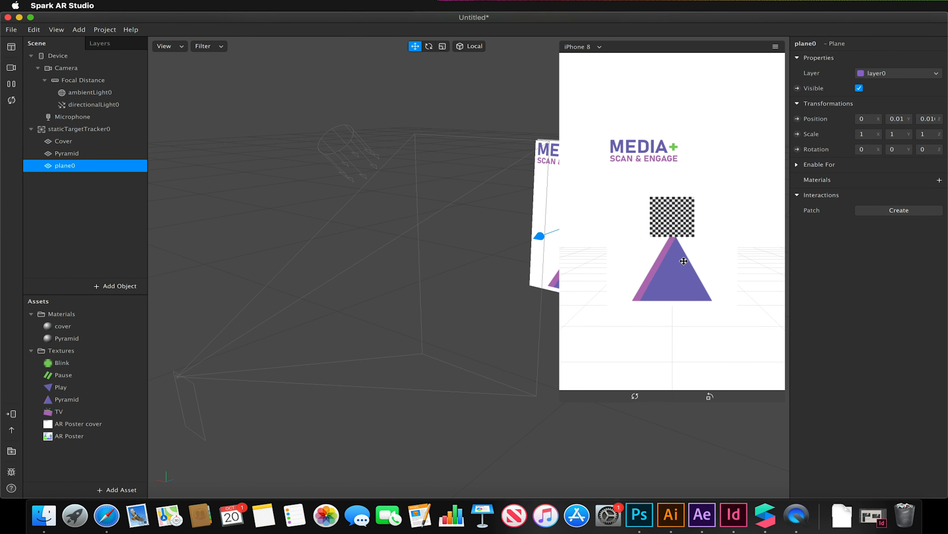
Rename the third plane TV and create a new material for it
right_click(84, 166)
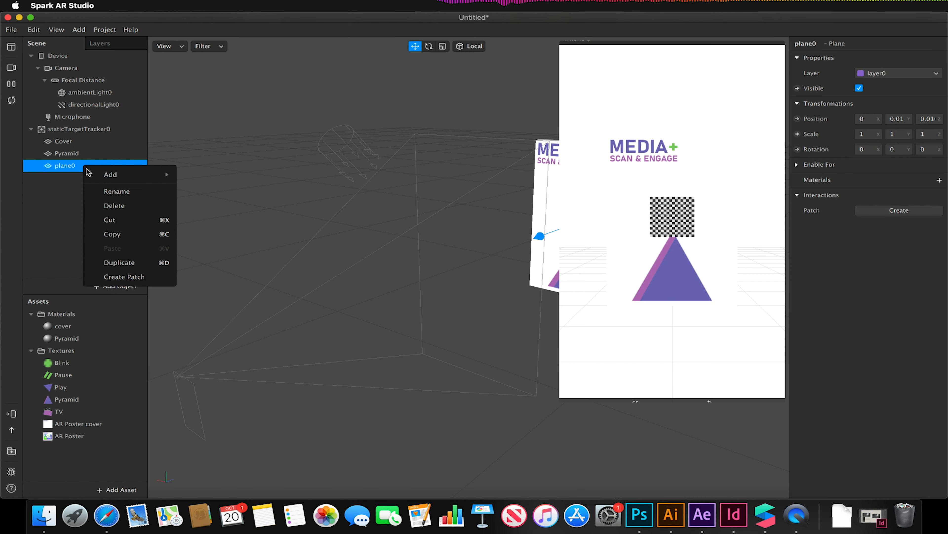
click(100, 190)
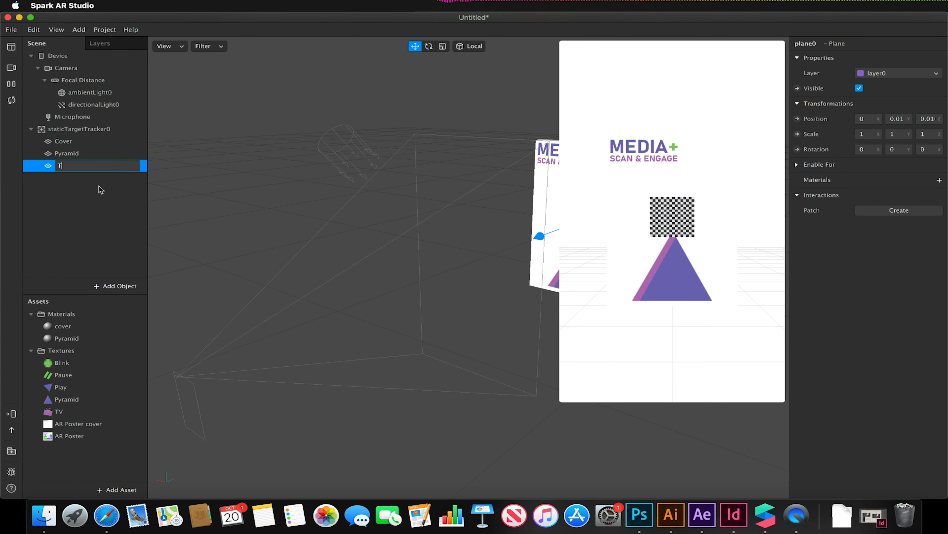
click(86, 182)
click(76, 169)
click(940, 181)
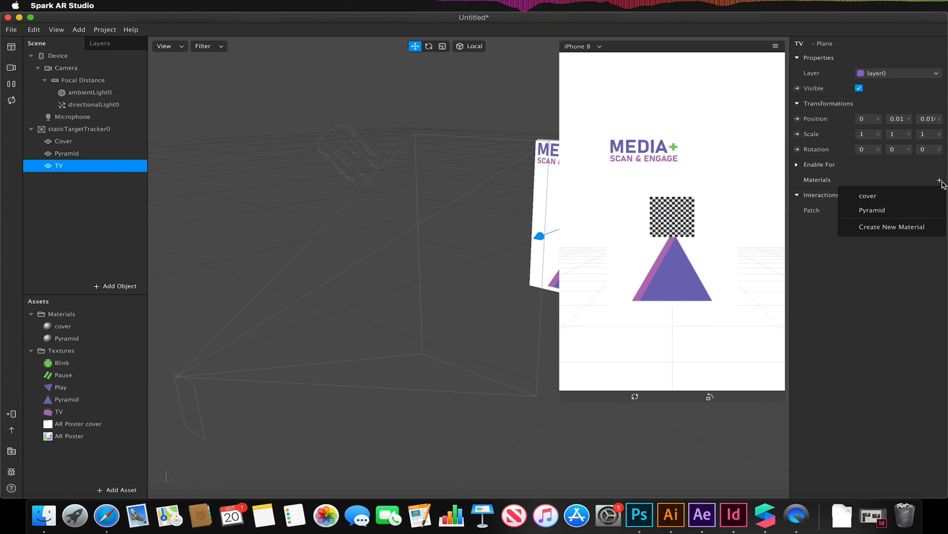
click(908, 226)
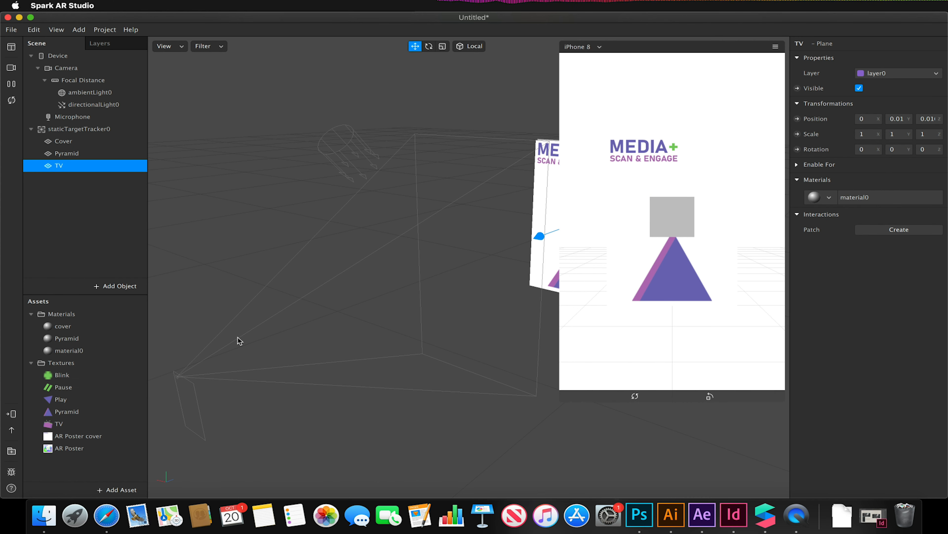
Set the TV plane's new material to the Flat shader type and rename the material TV
click(112, 351)
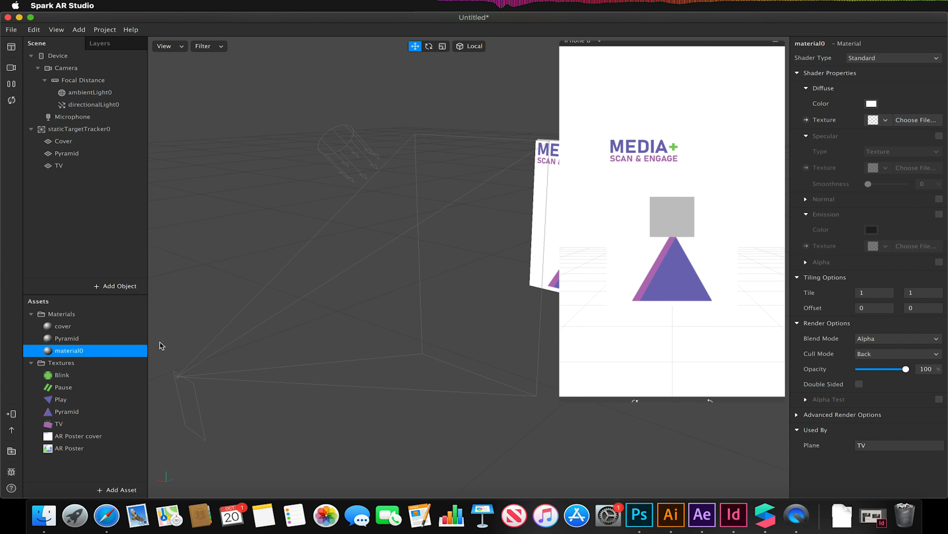
click(893, 58)
click(883, 56)
double_click(810, 44)
text(TV)
key(Return)
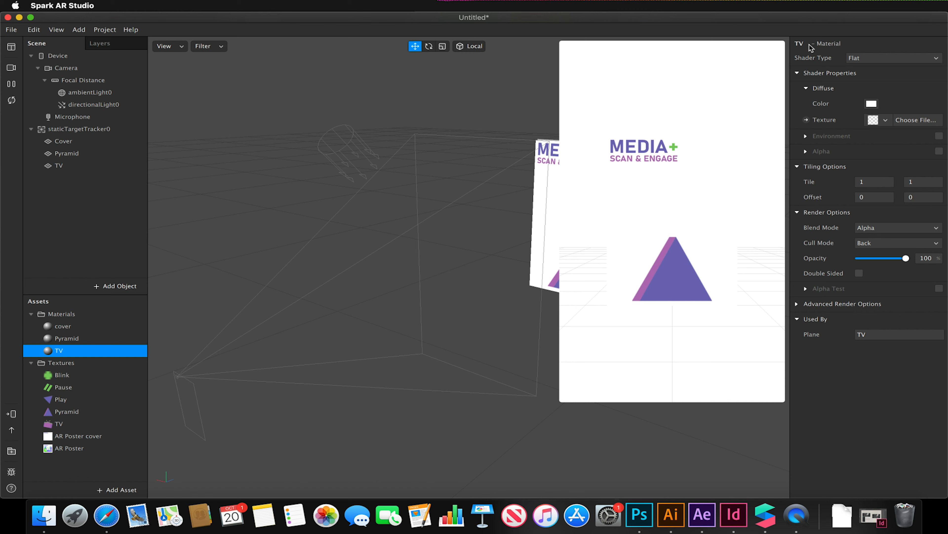
Assign the TV texture to the TV material and shrink the device preview
click(878, 117)
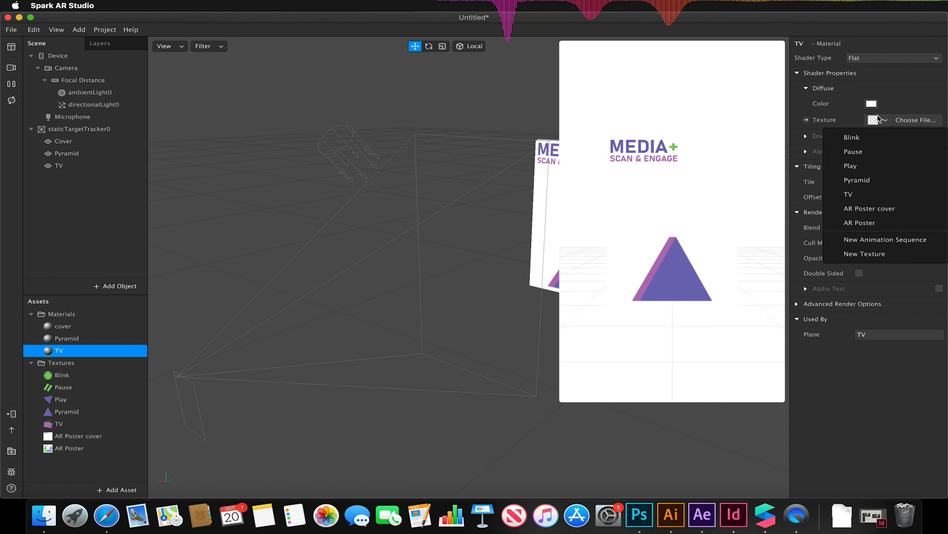
click(875, 193)
mouse_move(668, 150)
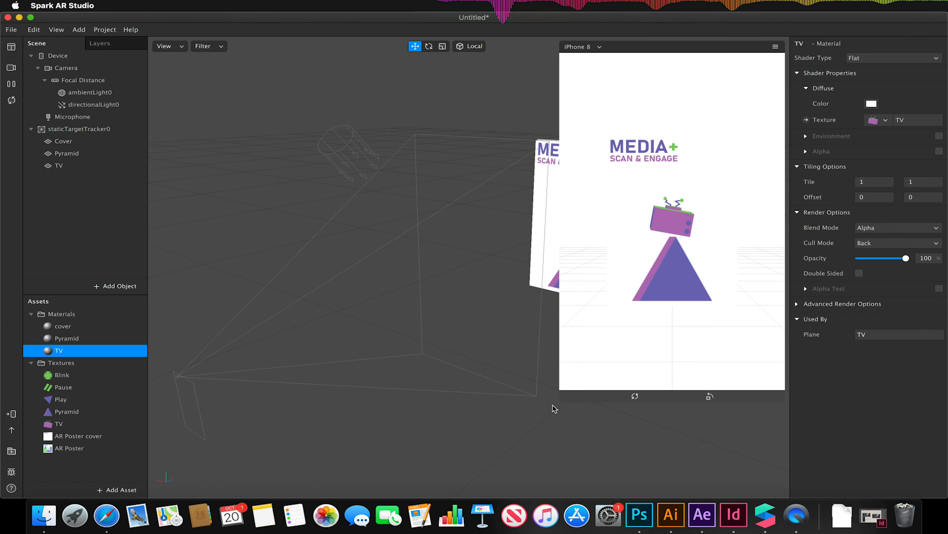
drag(559, 400, 632, 284)
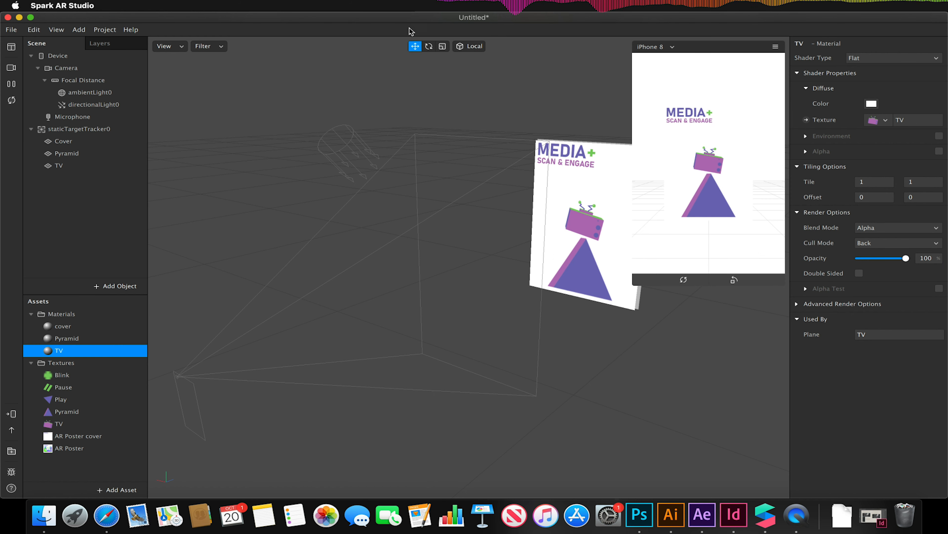
Scale the TV plane uniformly to about 1.21, then nudge it slightly right and forward to a Z position of about 0.02
click(442, 46)
click(581, 195)
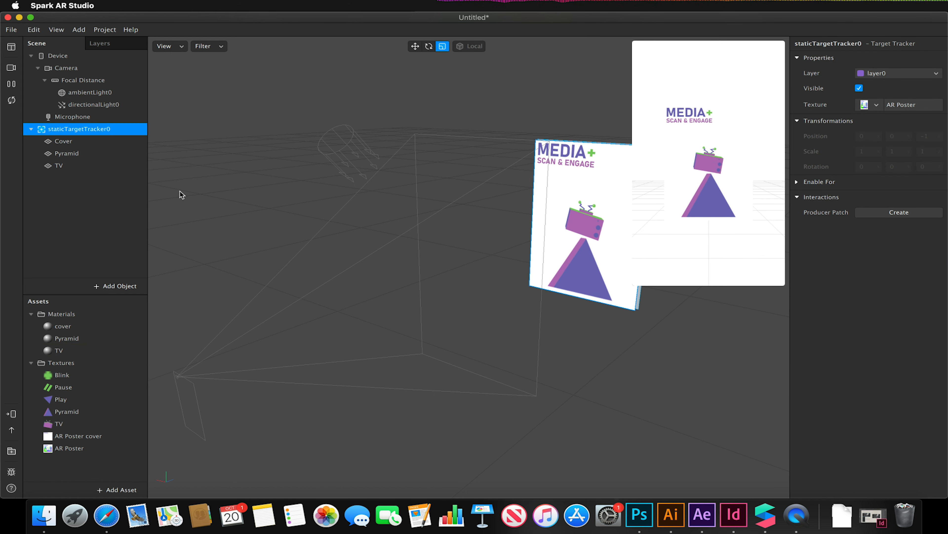
click(69, 169)
drag(583, 219, 571, 240)
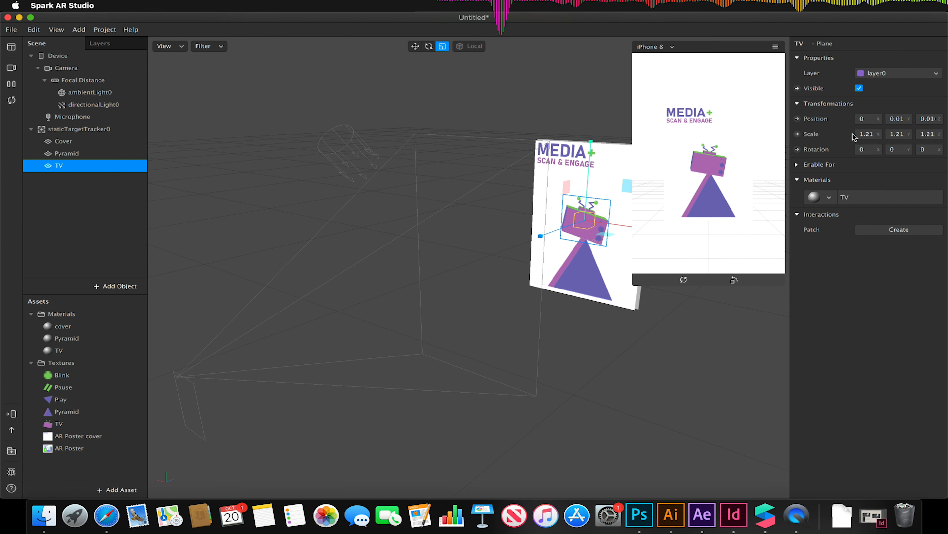
click(415, 46)
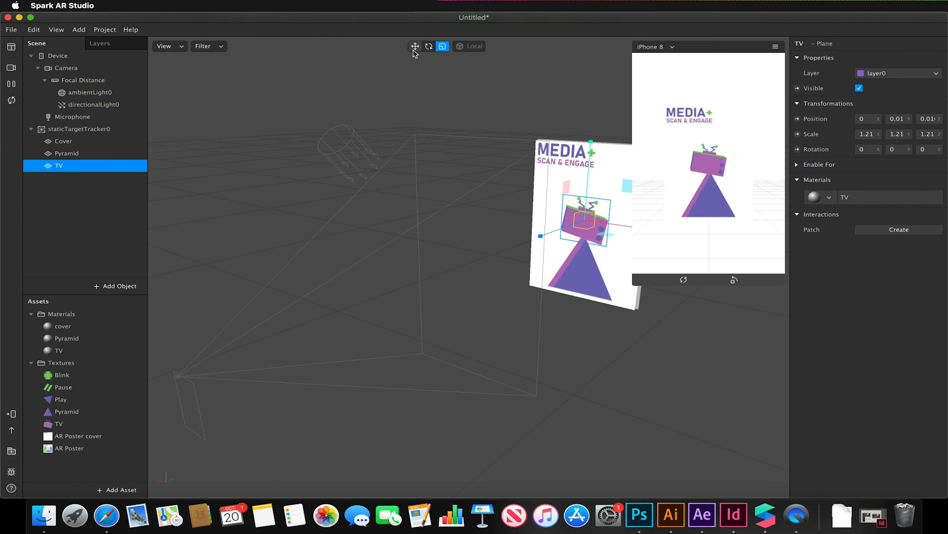
drag(621, 224, 623, 226)
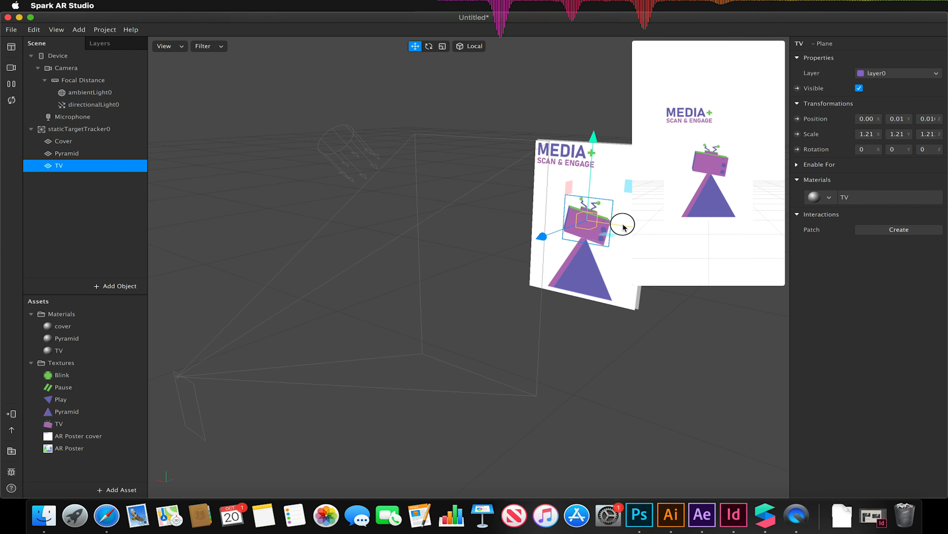
drag(548, 235, 547, 235)
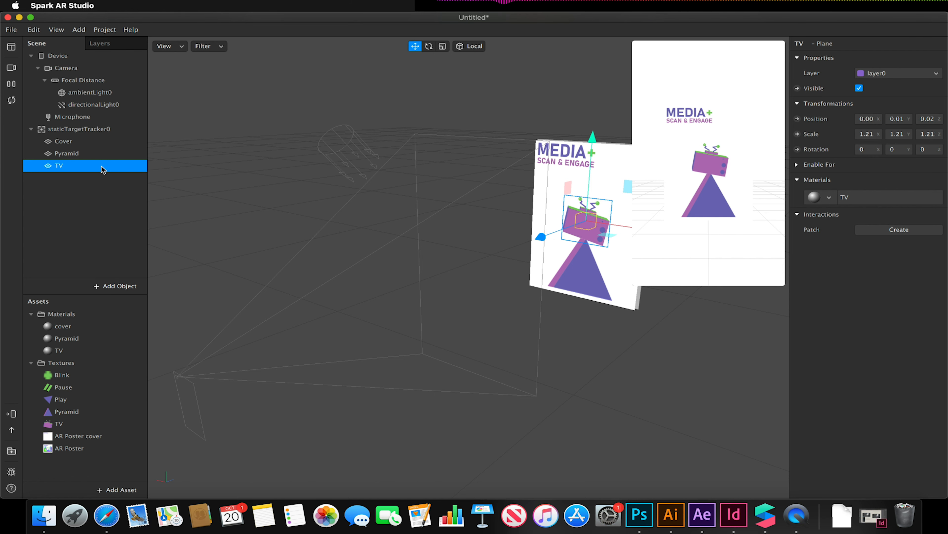
Add a new plane as a child of the TV plane
right_click(76, 172)
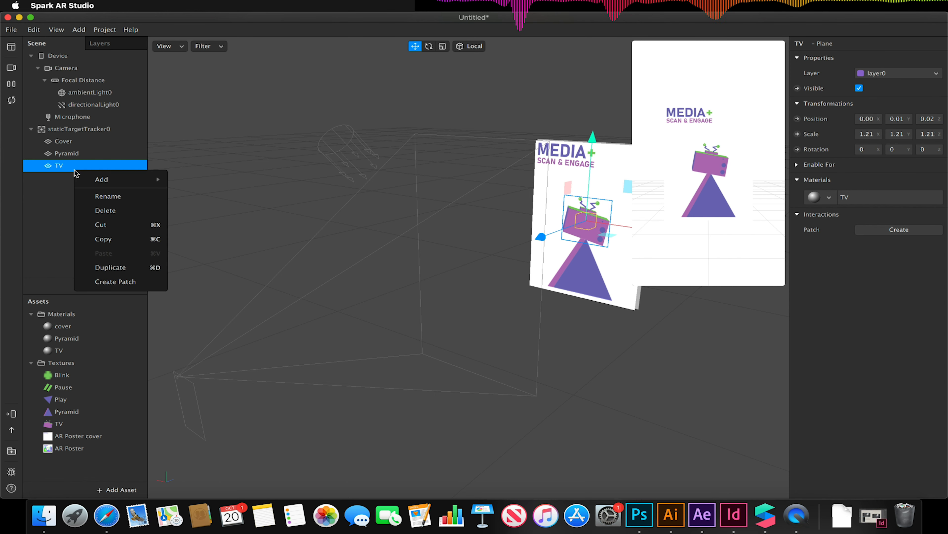
mouse_move(89, 179)
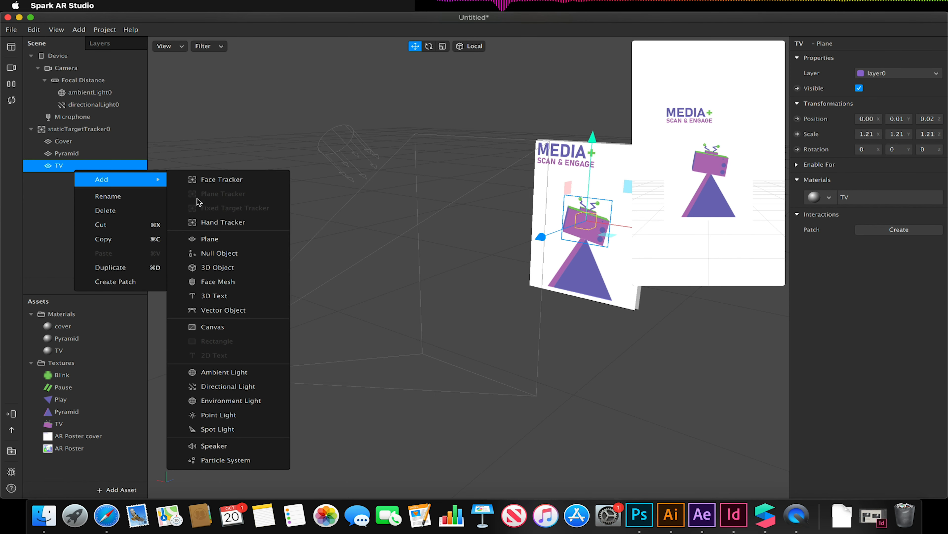
click(210, 239)
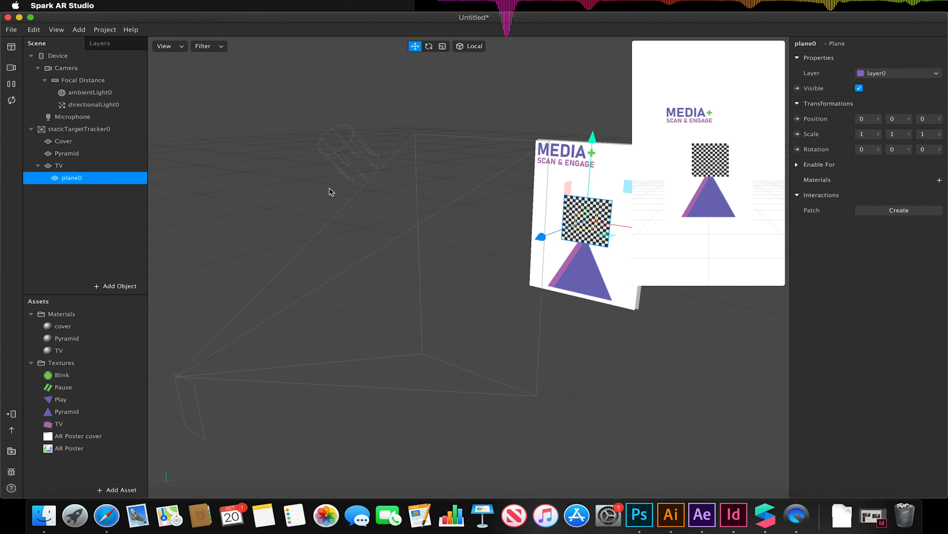
Scale the child plane uniformly to about 0.60, then flatten its Y scale to about 0.41 from the front view
click(442, 47)
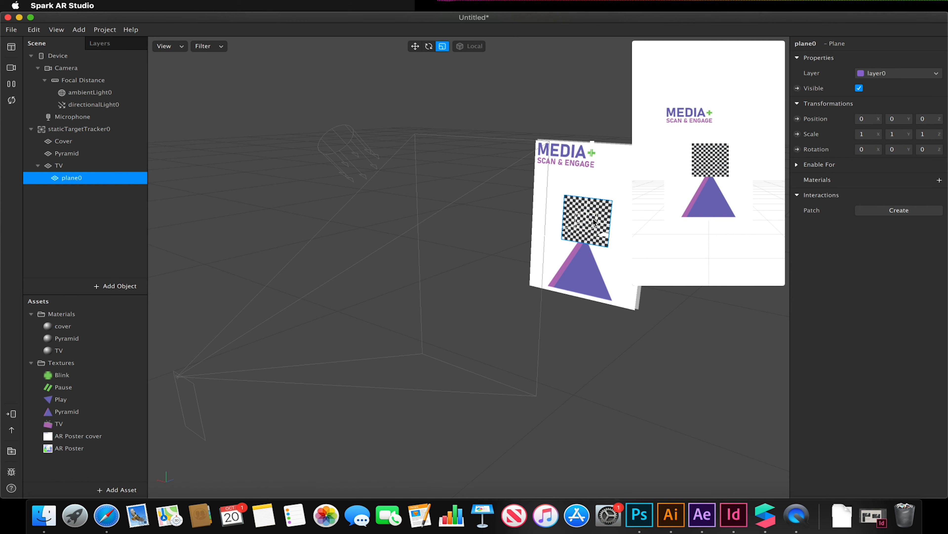
drag(582, 224, 557, 236)
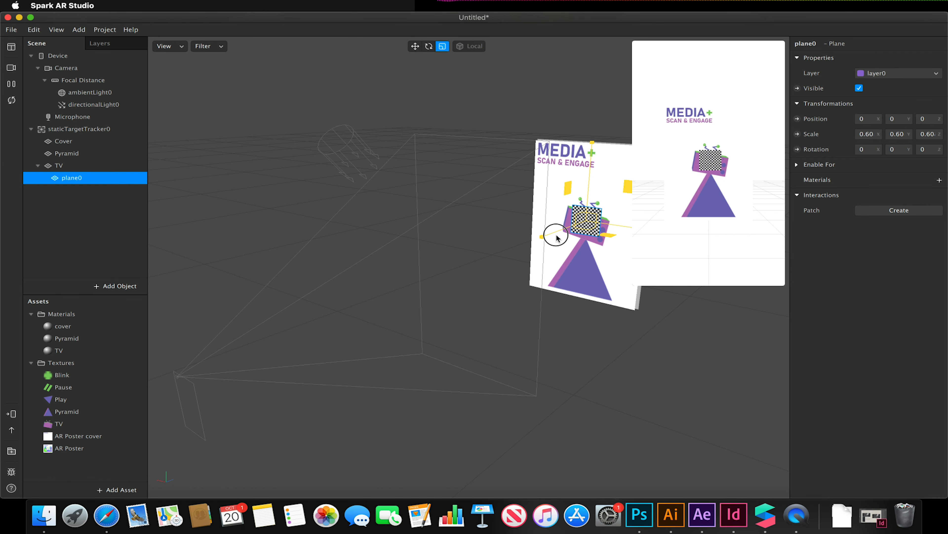
scroll(656, 249, down, 1)
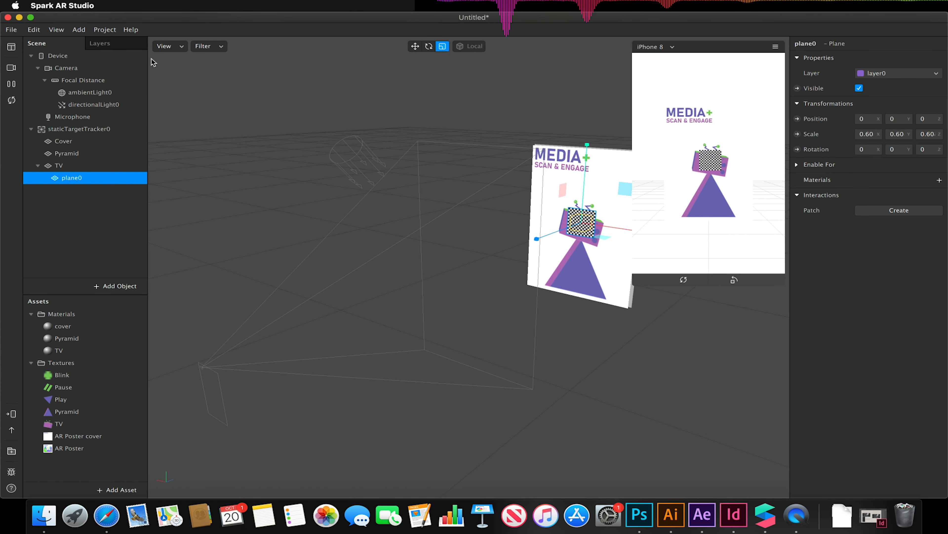
click(166, 46)
click(217, 127)
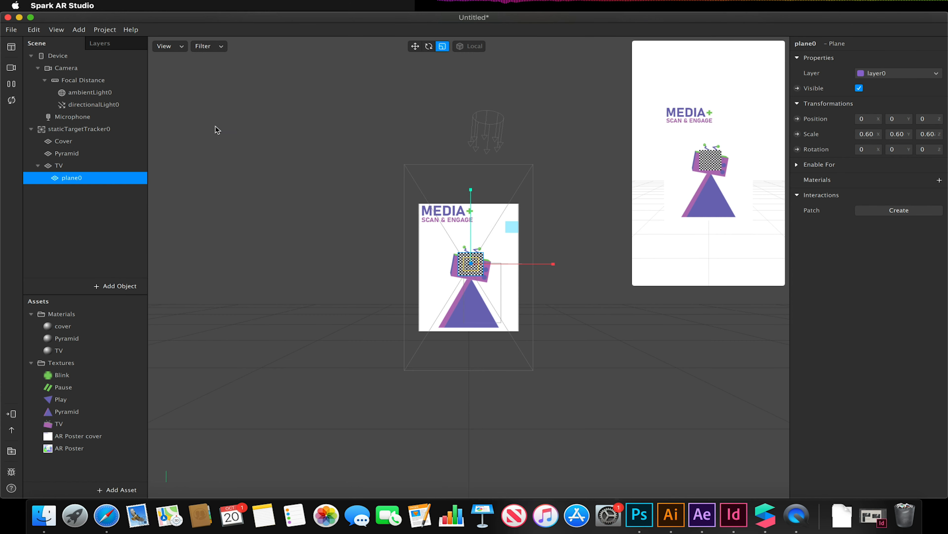
scroll(498, 274, up, 5)
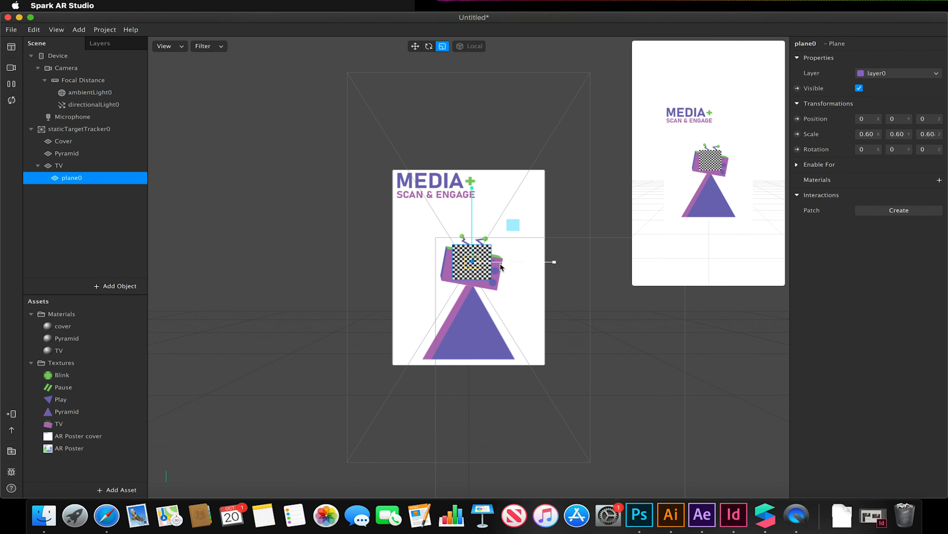
drag(474, 187, 473, 214)
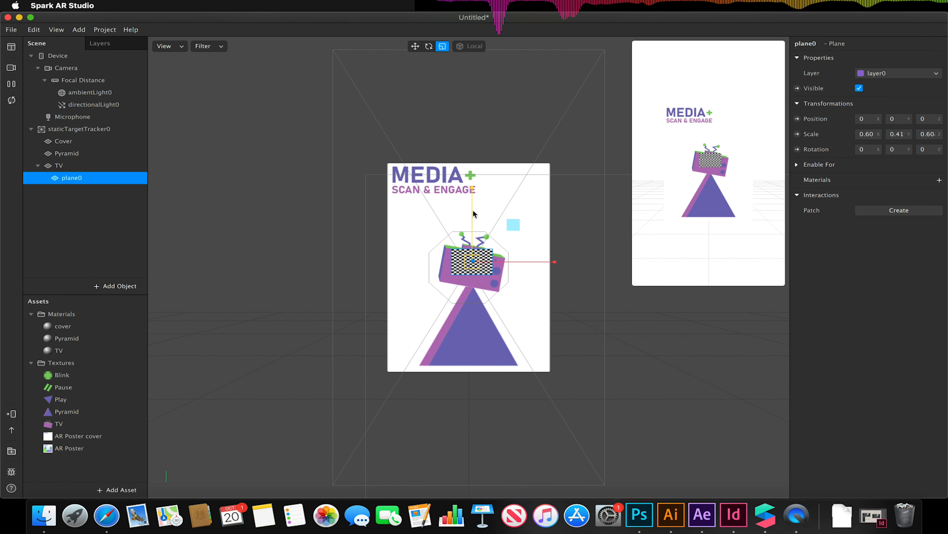
Take the new plane out of TV, placing it directly under the target tracker, and move it forward to a Z position of about 0.03
click(87, 201)
drag(77, 180, 68, 160)
click(415, 46)
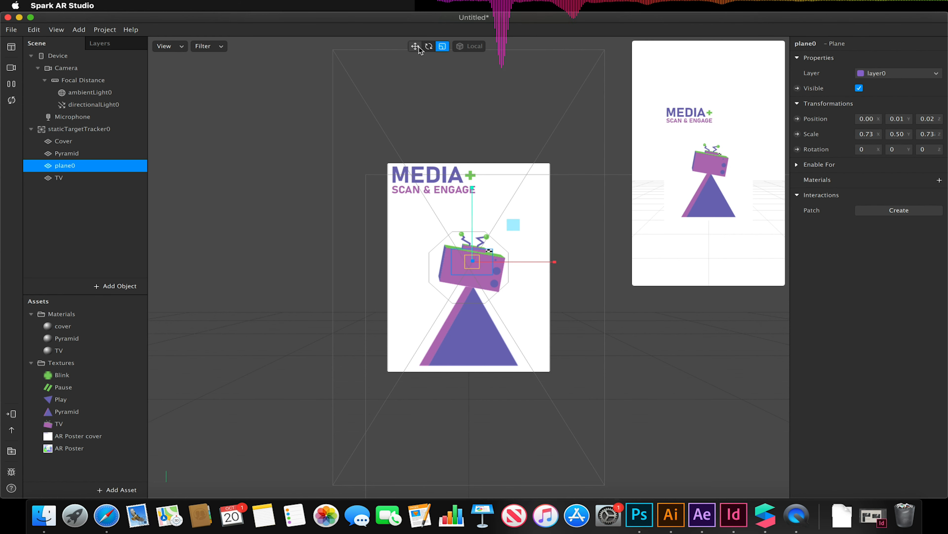
click(166, 46)
click(204, 88)
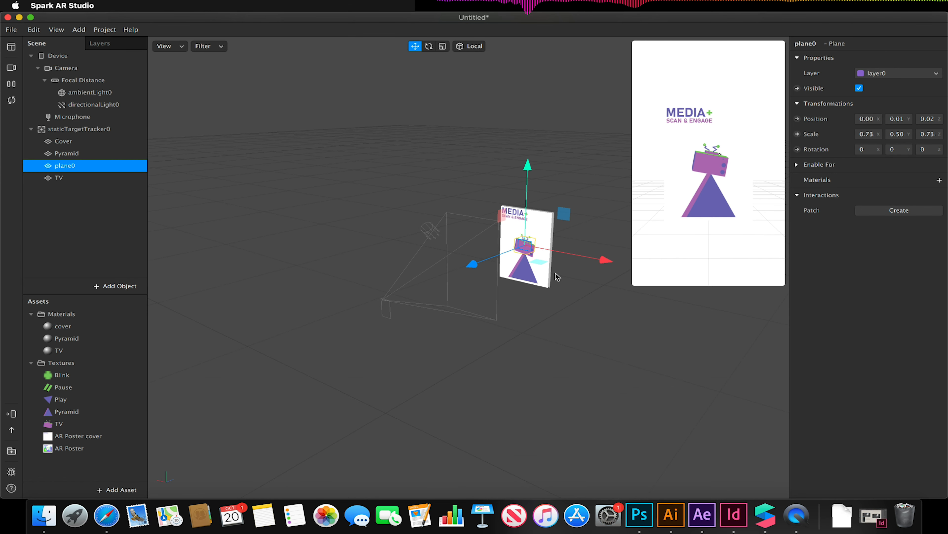
drag(470, 264, 470, 265)
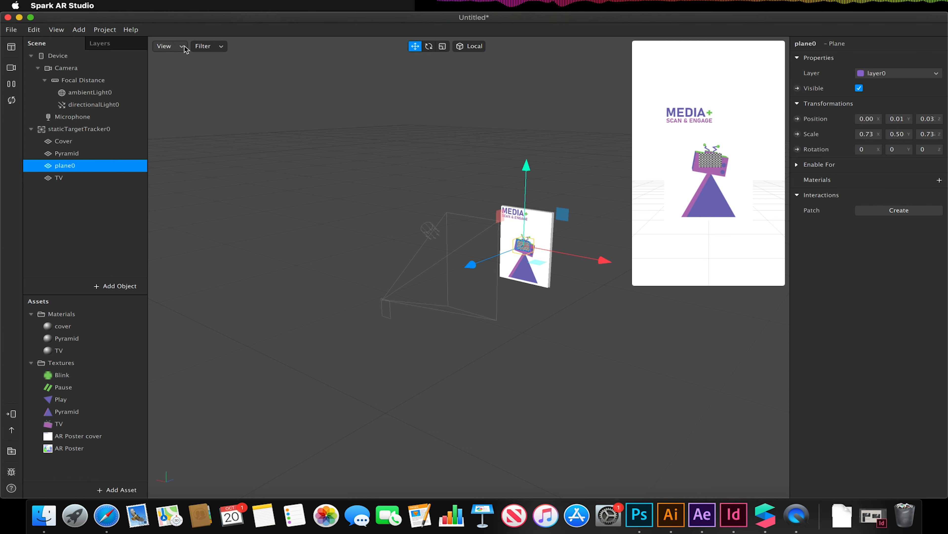
click(170, 46)
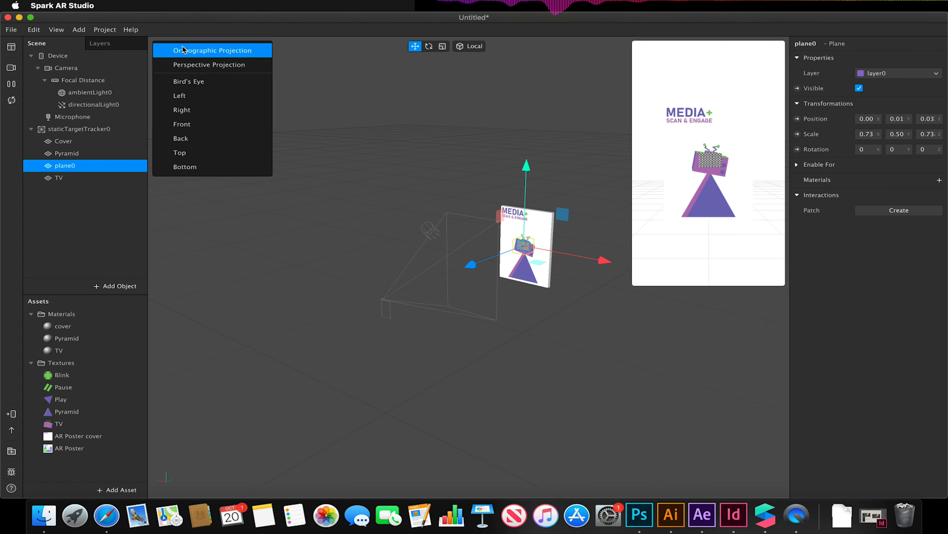
click(198, 122)
scroll(501, 275, up, 5)
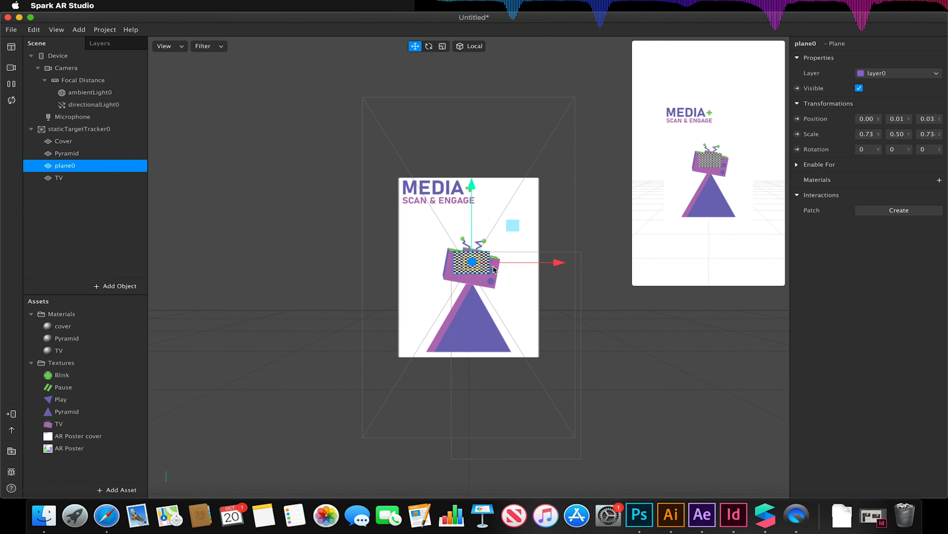
click(429, 48)
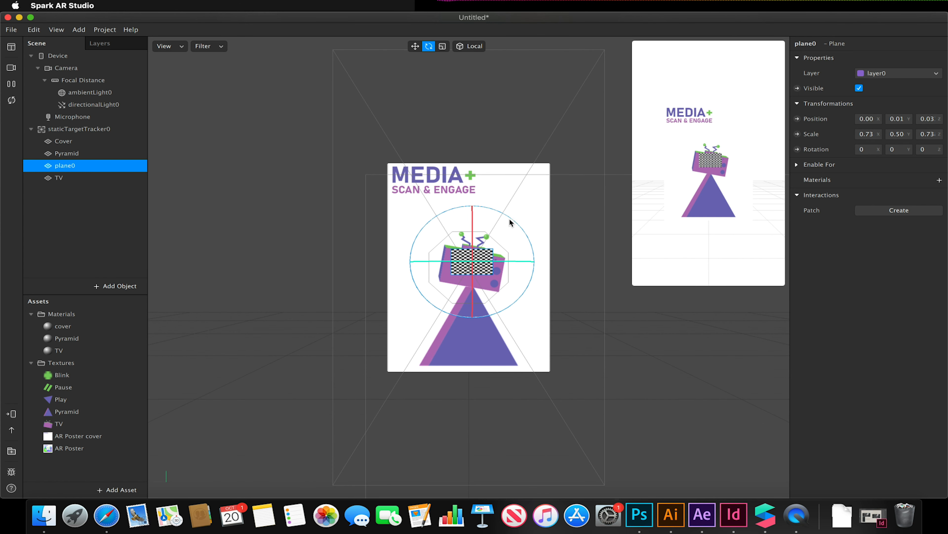
drag(510, 217, 539, 250)
key(super+z)
Rotate the new plane about -10 degrees around Z and shift it slightly down and left over the TV's screen
click(168, 46)
click(198, 78)
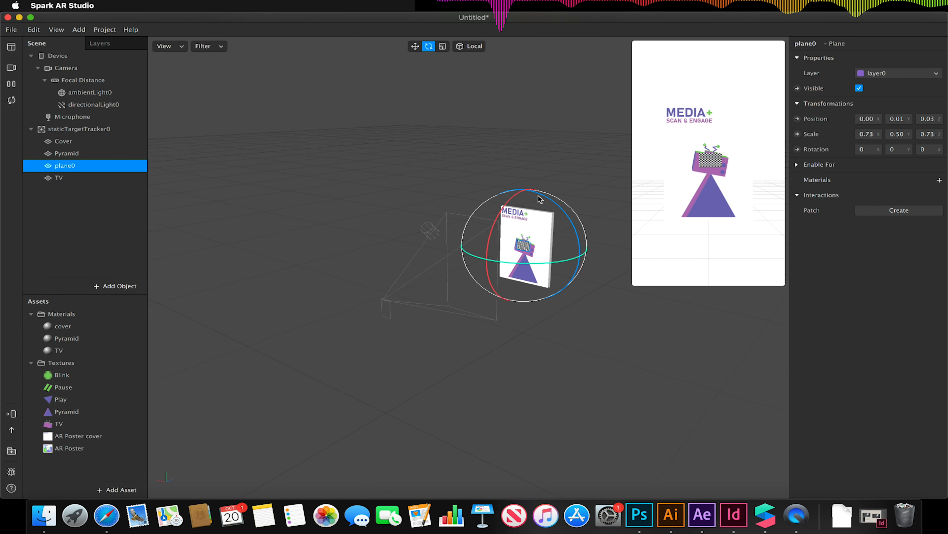
drag(554, 213, 567, 217)
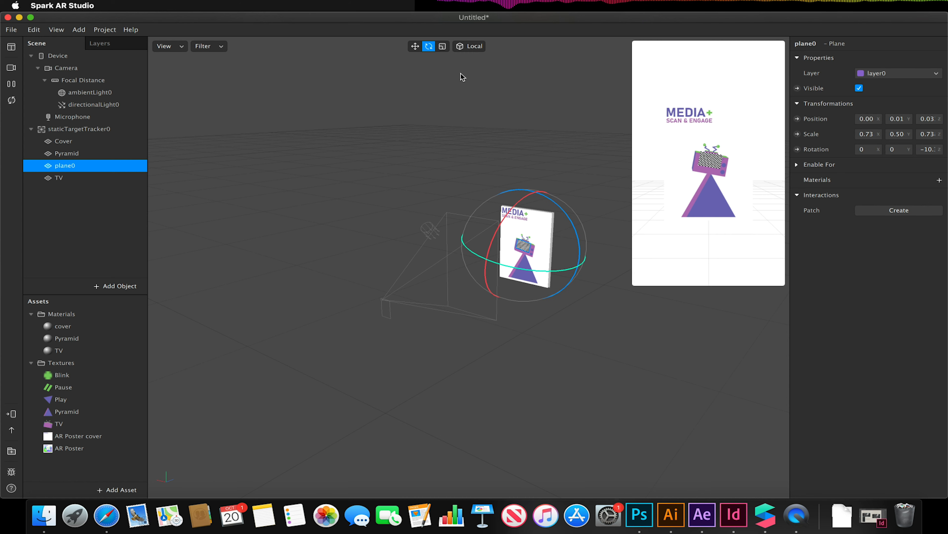
click(415, 46)
drag(540, 174, 540, 179)
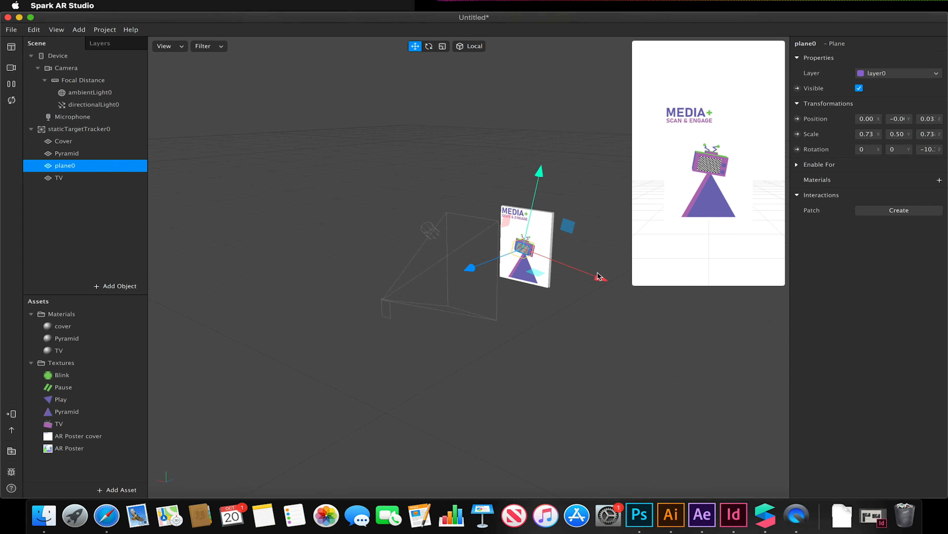
drag(599, 276, 597, 276)
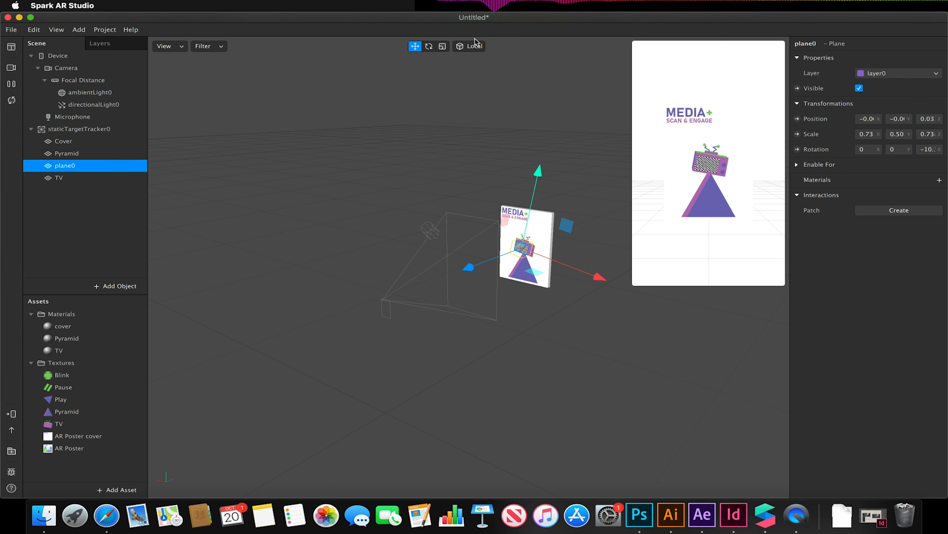
Enlarge the new plane to about 0.80 in X and 0.56 in Y to fill the TV's screen
click(442, 47)
click(596, 277)
drag(597, 278, 607, 278)
drag(538, 175, 541, 171)
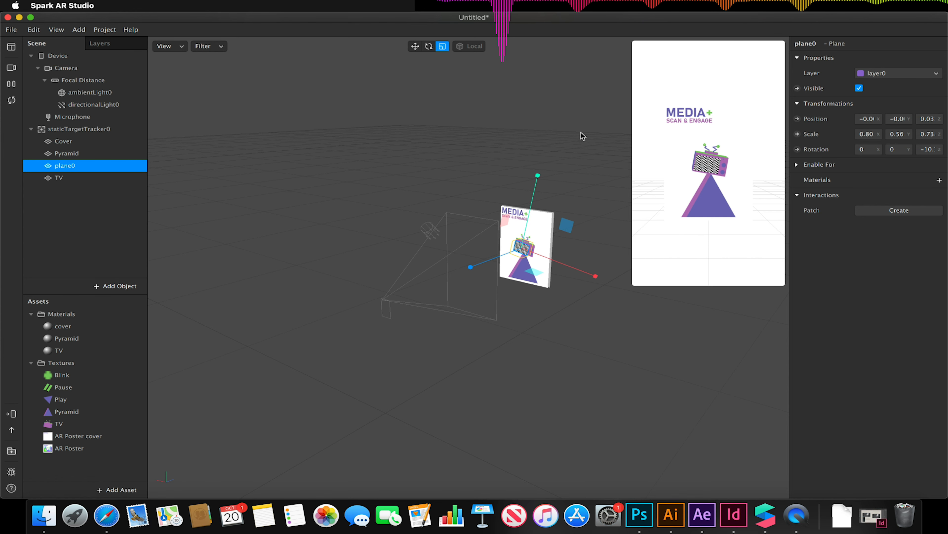
click(415, 45)
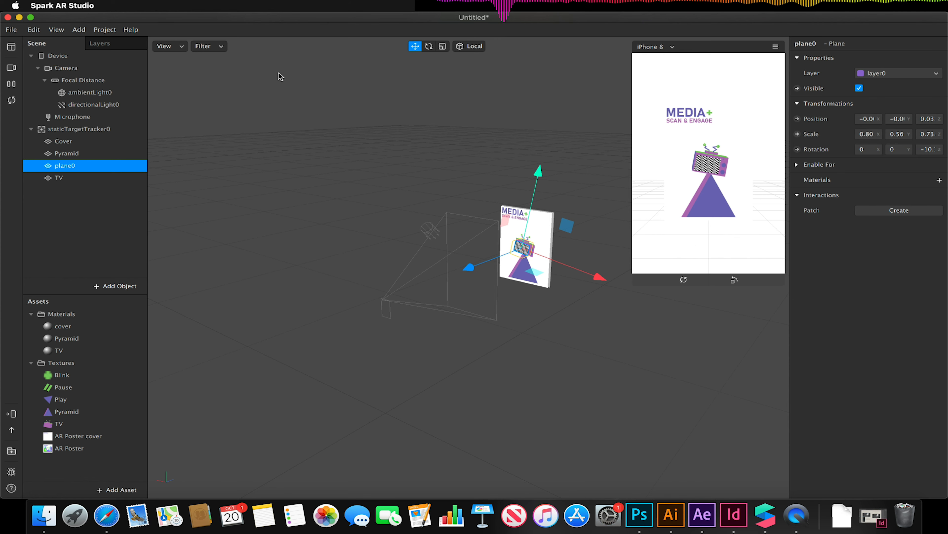
Rename the new plane over the TV's screen TVScreen and nest it under the TV plane
click(168, 45)
click(202, 123)
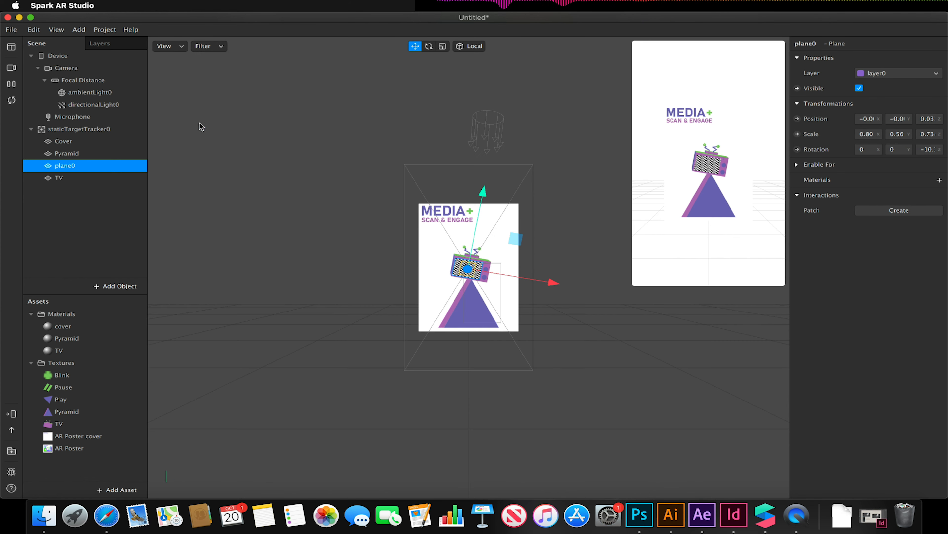
scroll(489, 258, down, 2)
scroll(499, 274, up, 6)
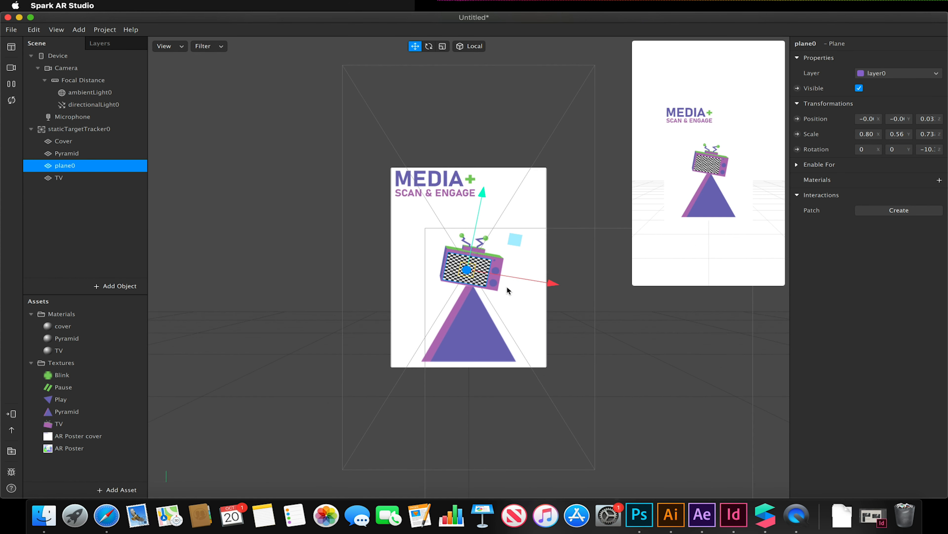
click(484, 196)
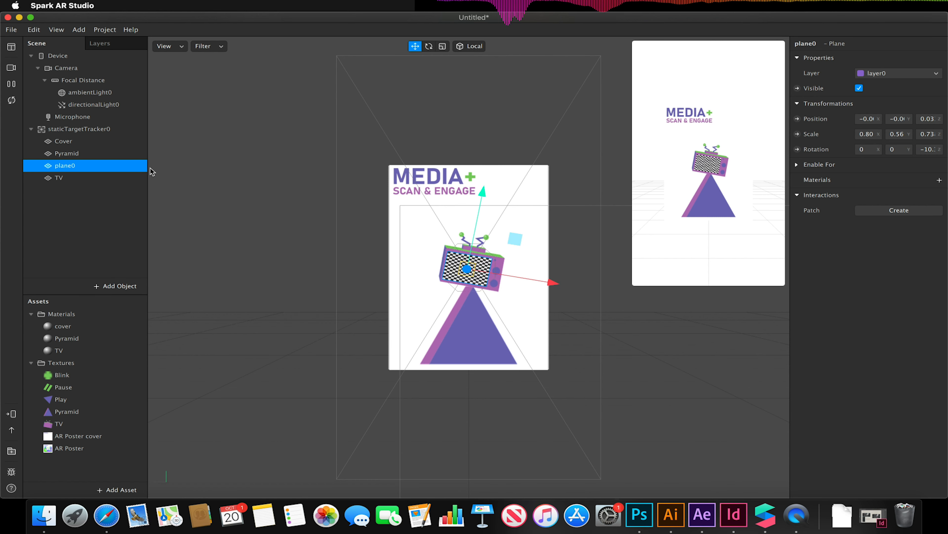
right_click(97, 170)
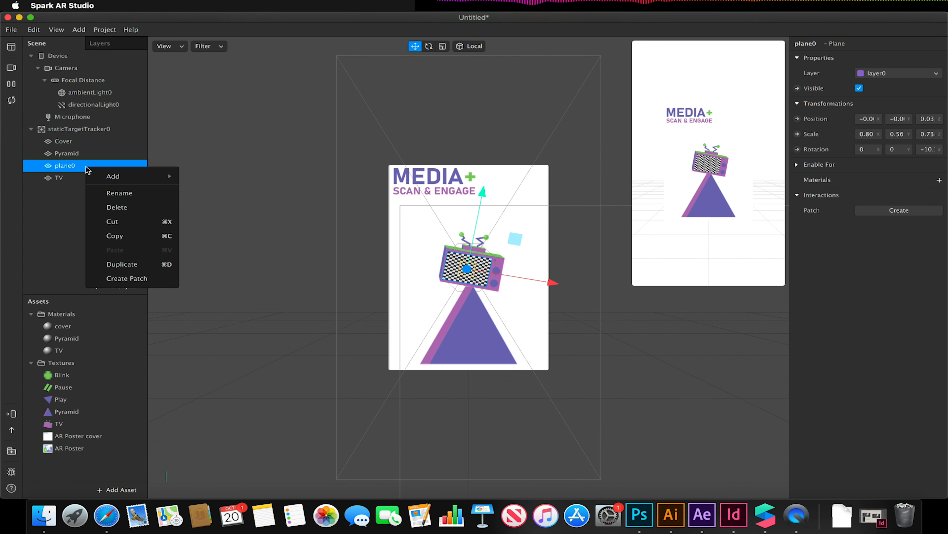
click(113, 192)
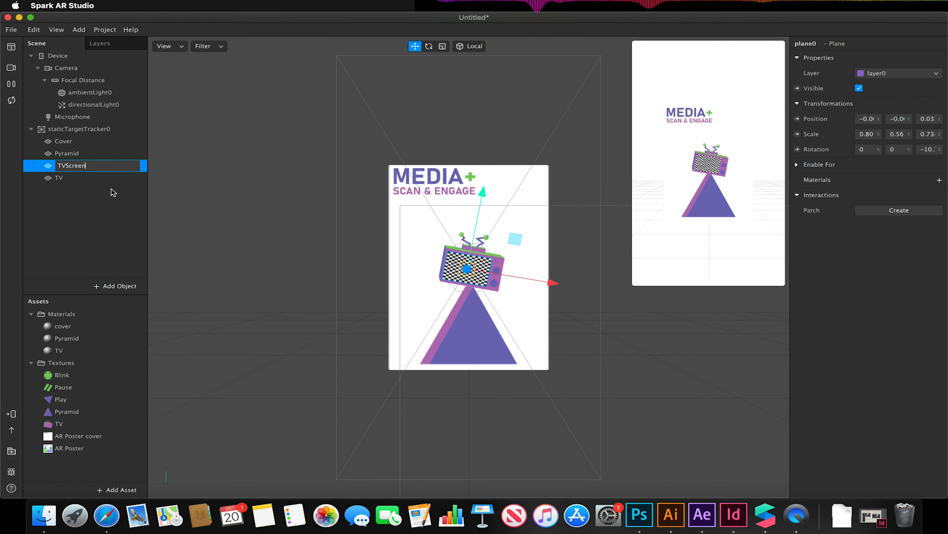
click(103, 202)
drag(90, 169, 82, 181)
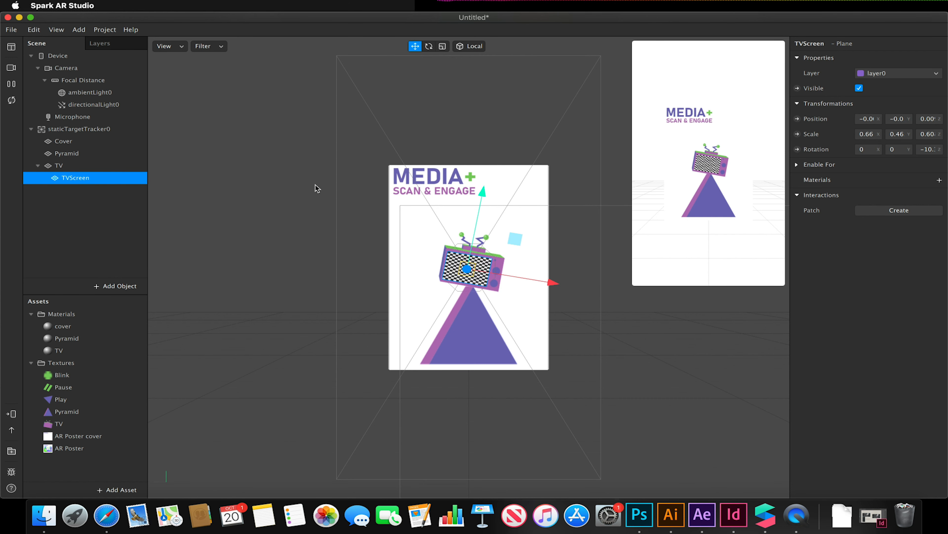
Give the TVScreen plane a new material and set that material's shader type to Flat
click(940, 180)
click(911, 240)
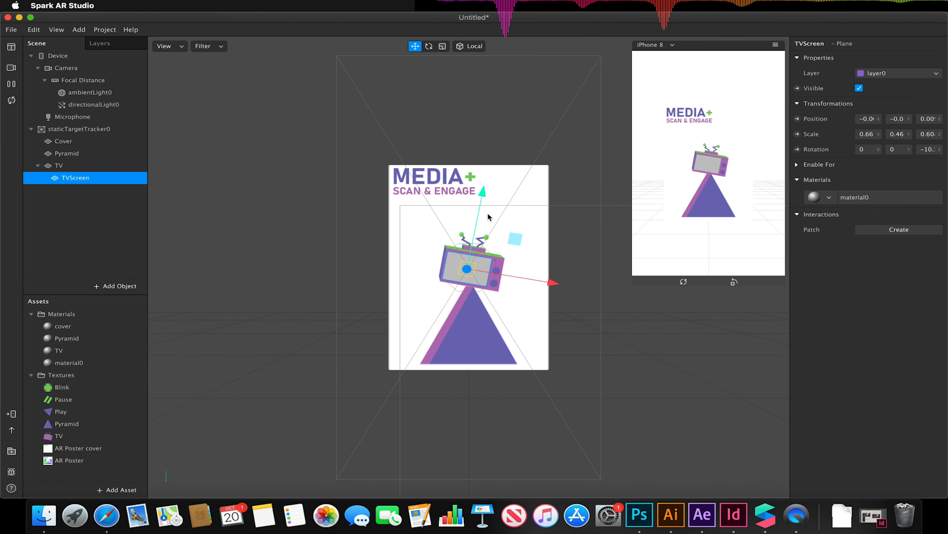
click(103, 359)
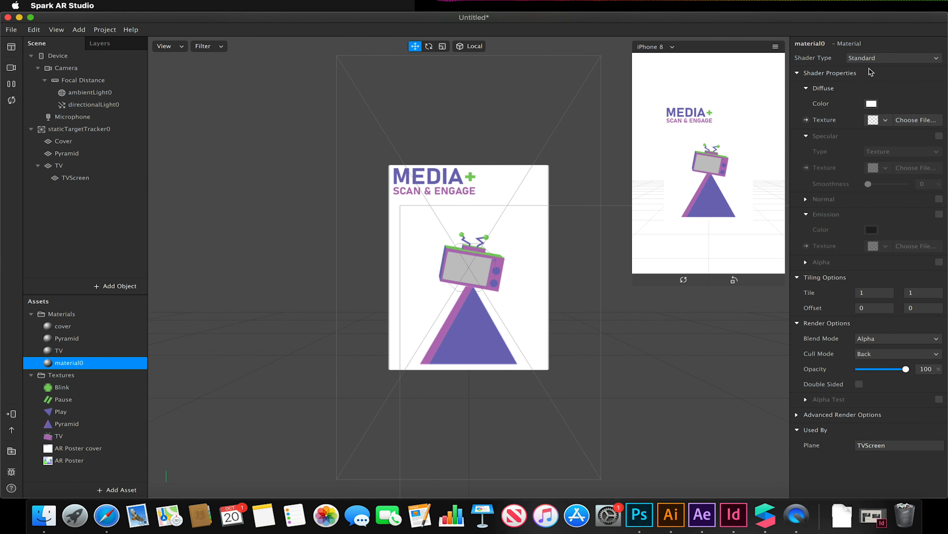
click(893, 57)
click(859, 59)
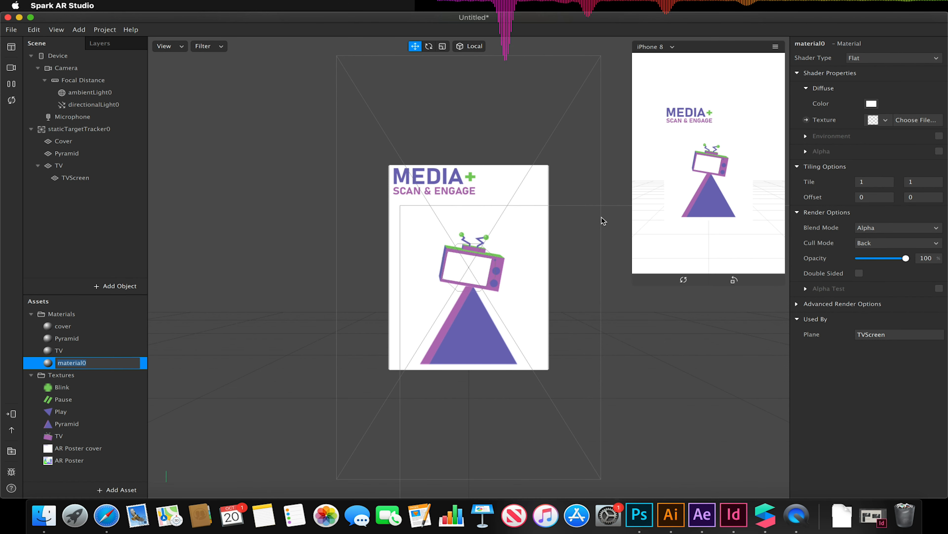
click(606, 245)
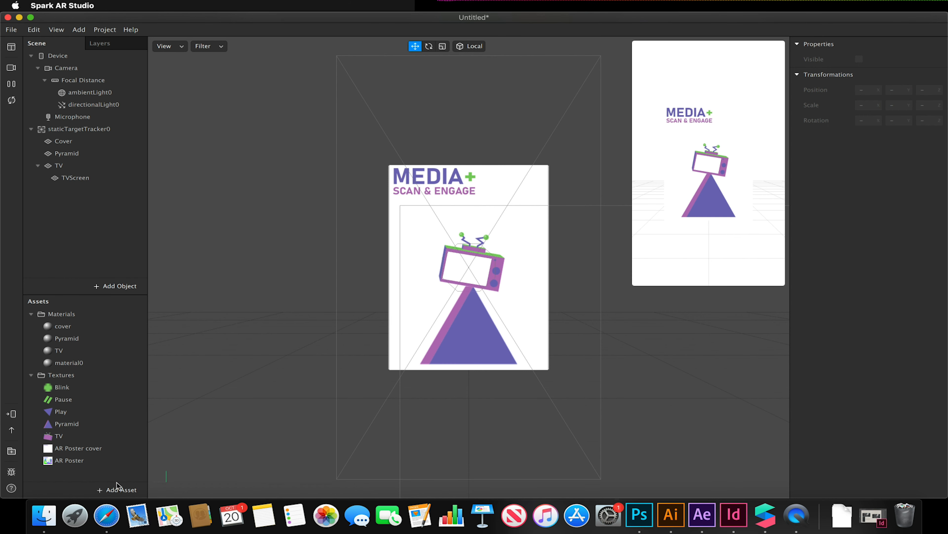
Add an animation sequence asset and name it TVScreenSequence
click(115, 489)
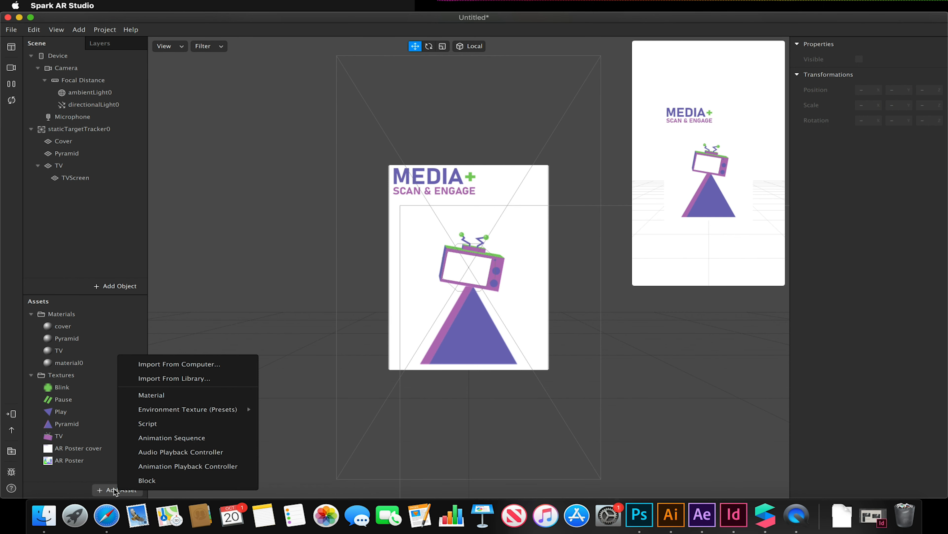
click(155, 441)
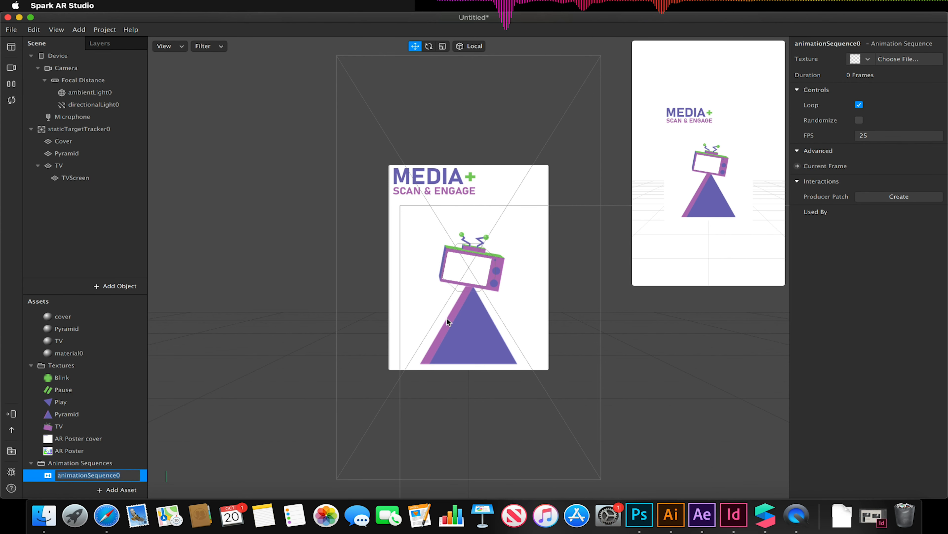
text(TVScree)
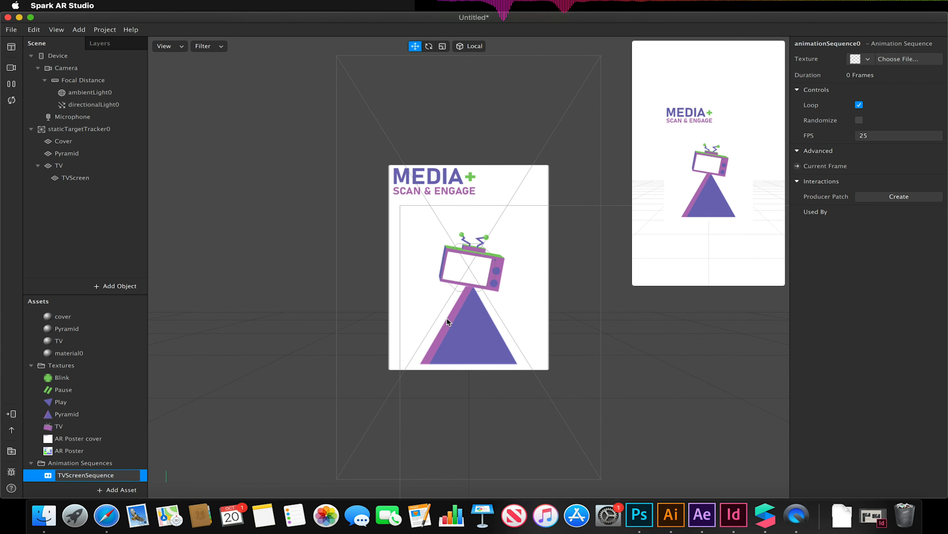
Load all the TVScreenTest images, 00000 to 00014, from the TVSequence folder as the TVScreenSequence texture
mouse_move(780, 138)
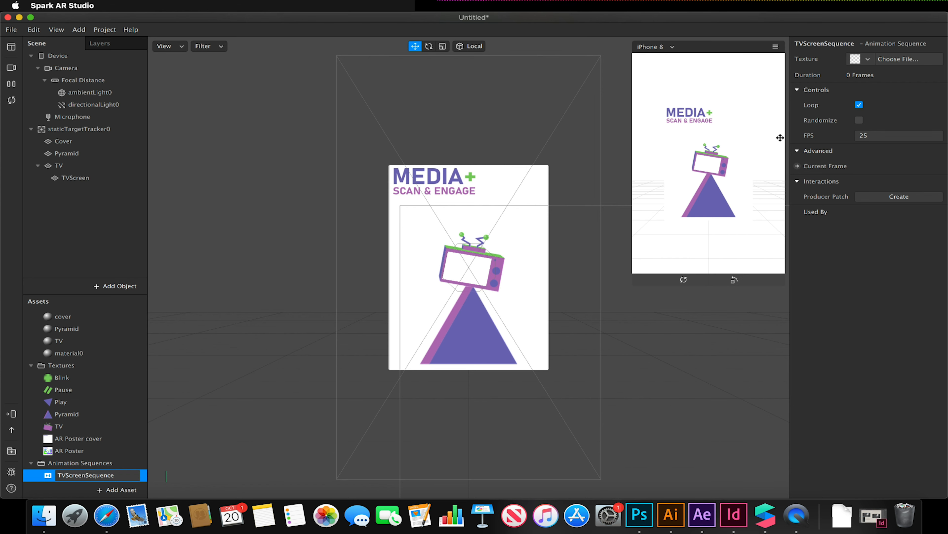
click(891, 59)
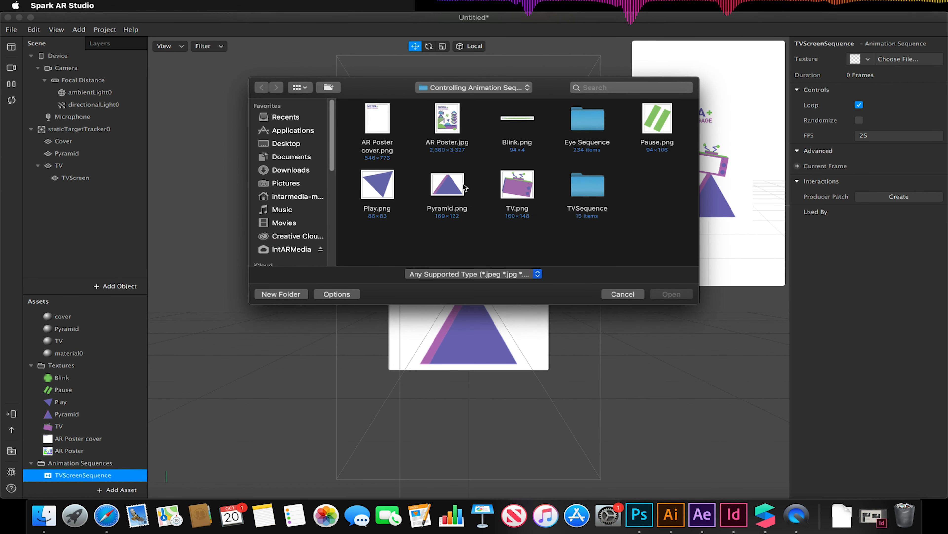
click(584, 187)
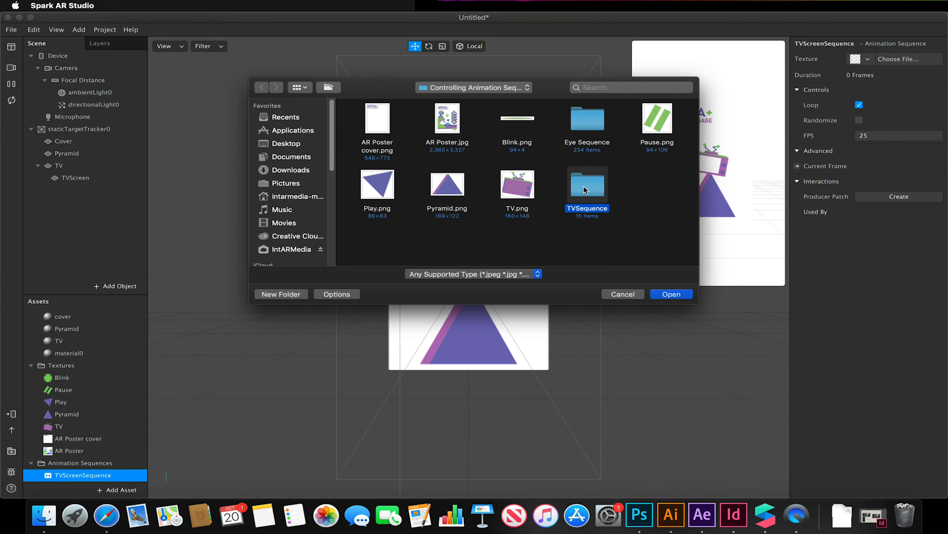
double_click(583, 185)
drag(354, 123, 667, 286)
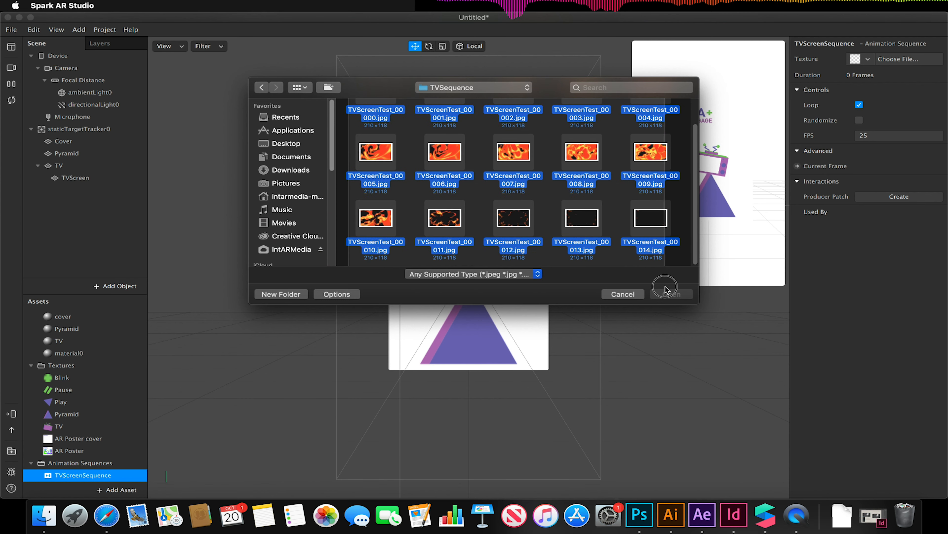
scroll(548, 229, up, 2)
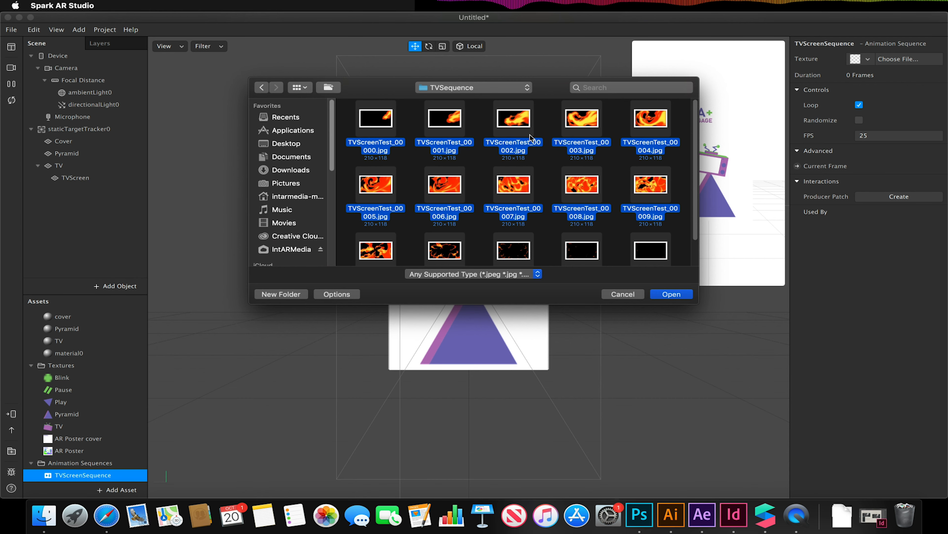
click(671, 294)
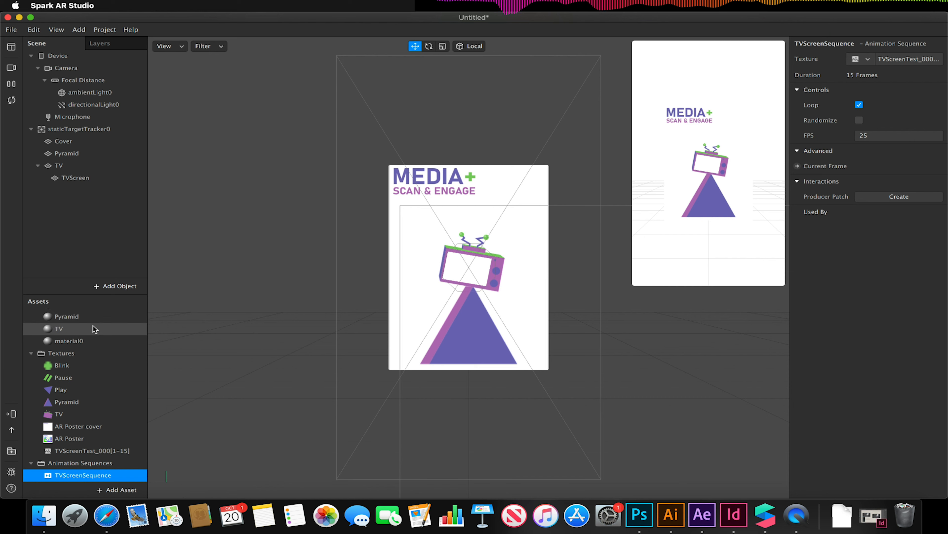
Rename the TVScreen plane's material TVScreenMat and assign TVScreenSequence as its diffuse texture
click(81, 344)
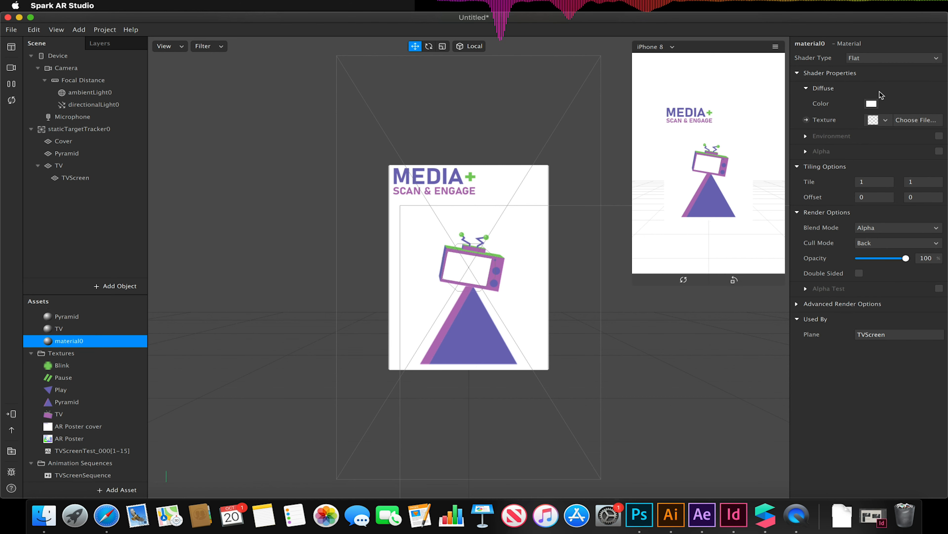
click(814, 47)
text(TVScreenMat)
key(Return)
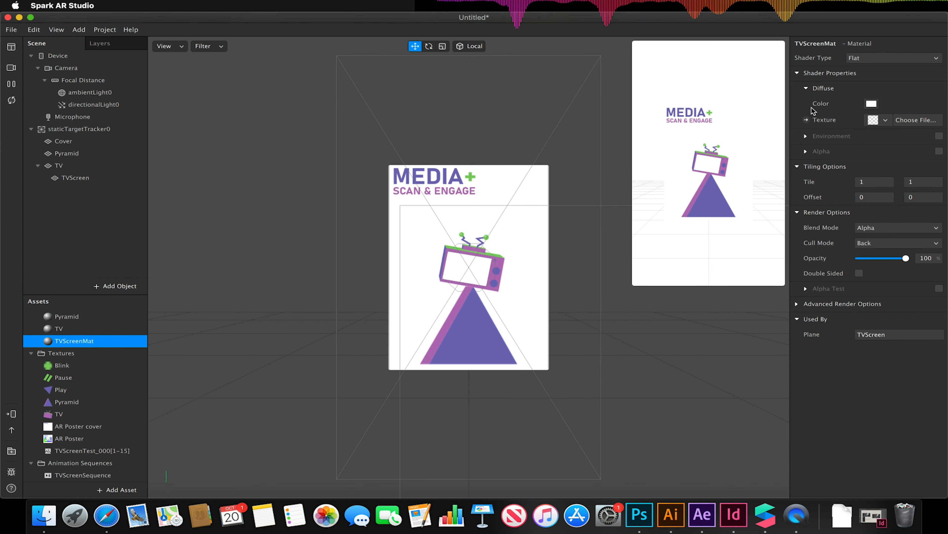
click(885, 120)
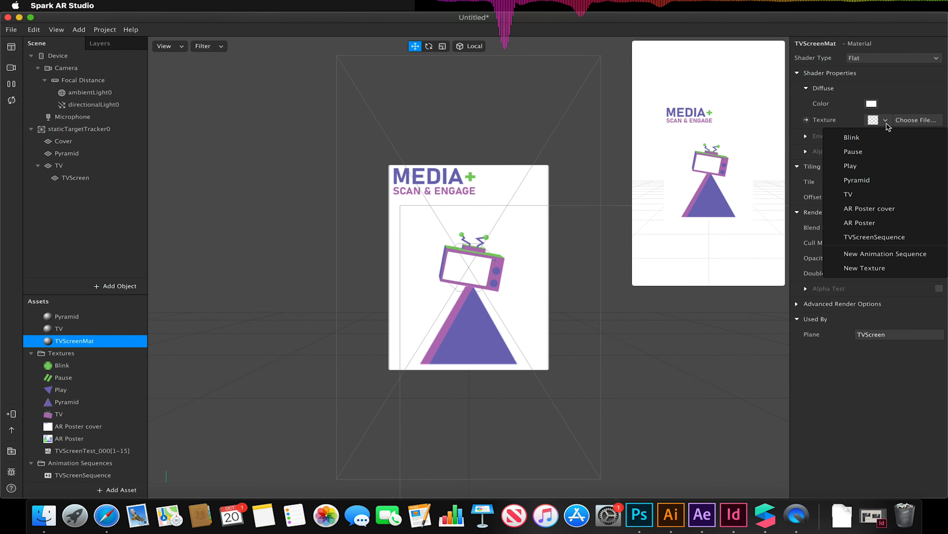
click(874, 238)
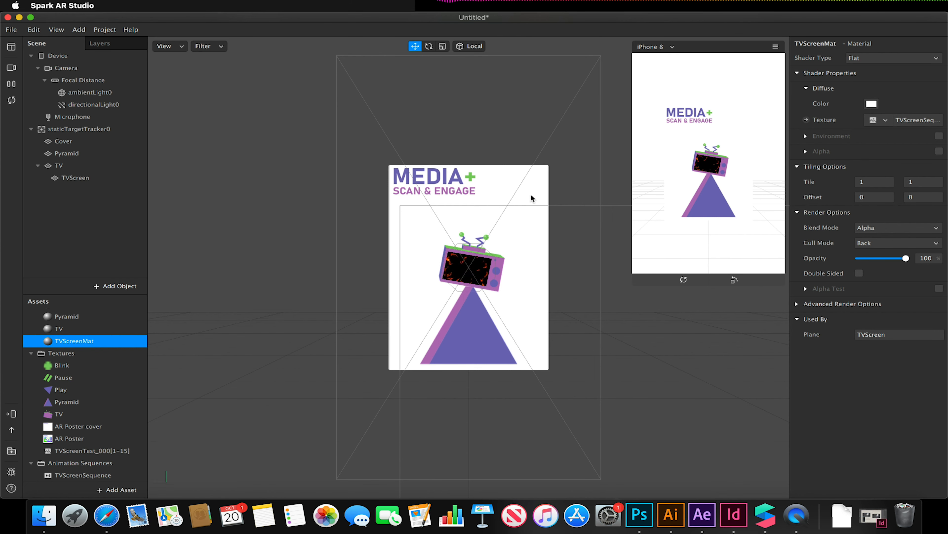
Set the TVScreenSequence animation's frame rate to 12 FPS, leaving looping on
click(119, 449)
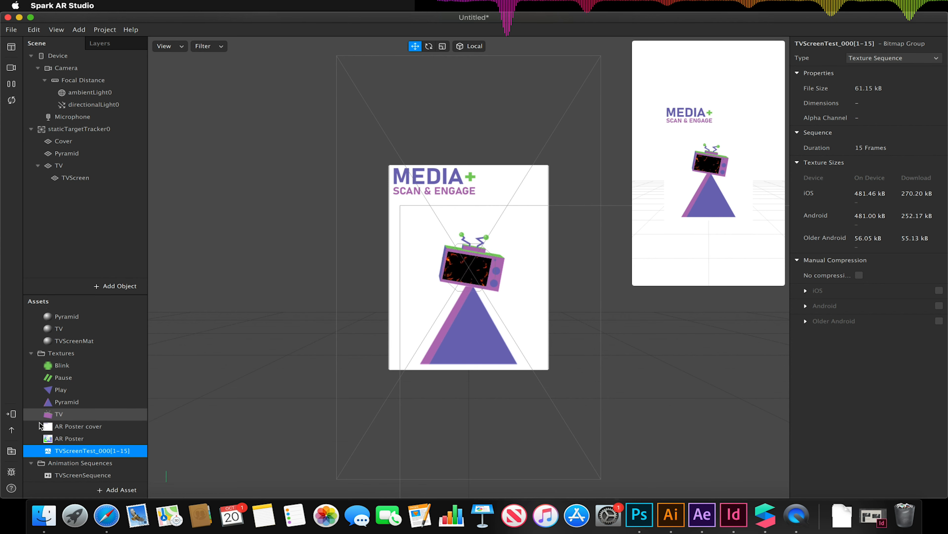
click(83, 476)
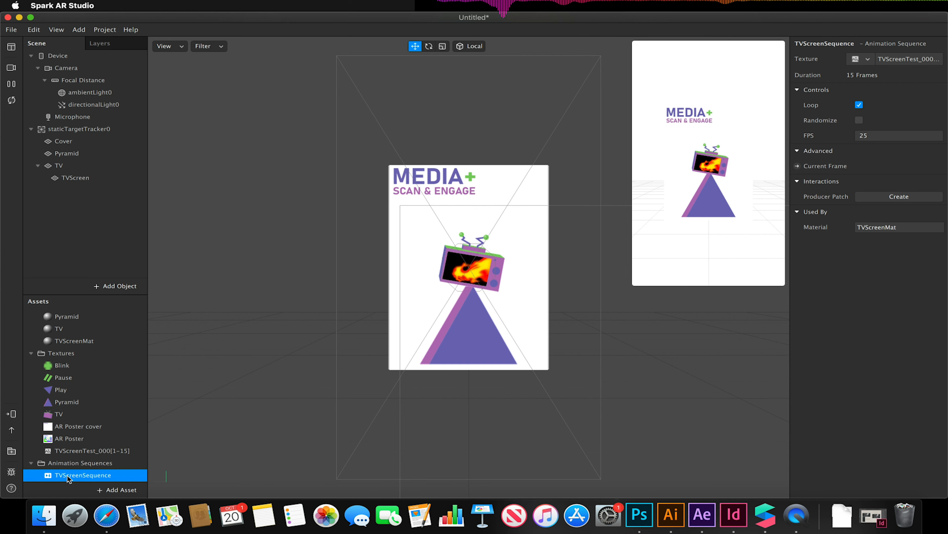
click(860, 106)
click(859, 105)
click(856, 137)
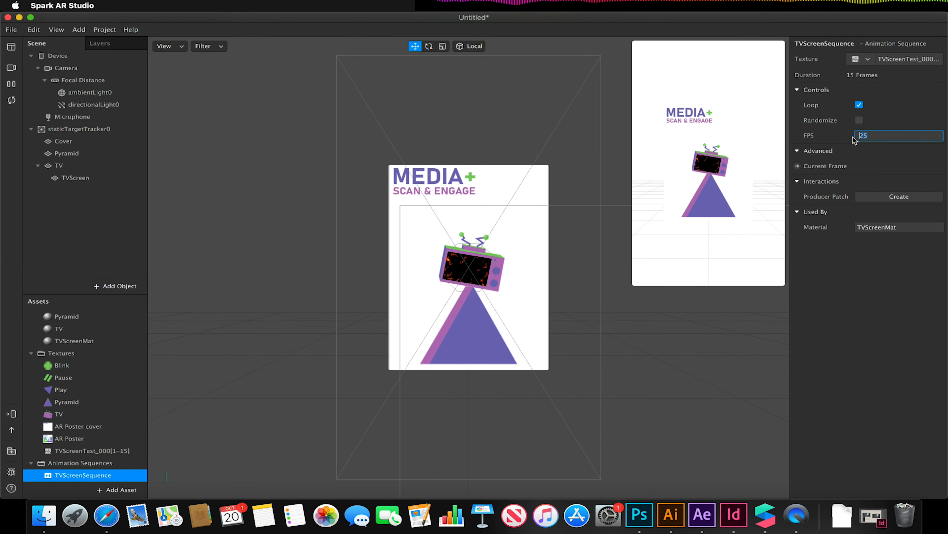
text(12)
key(Return)
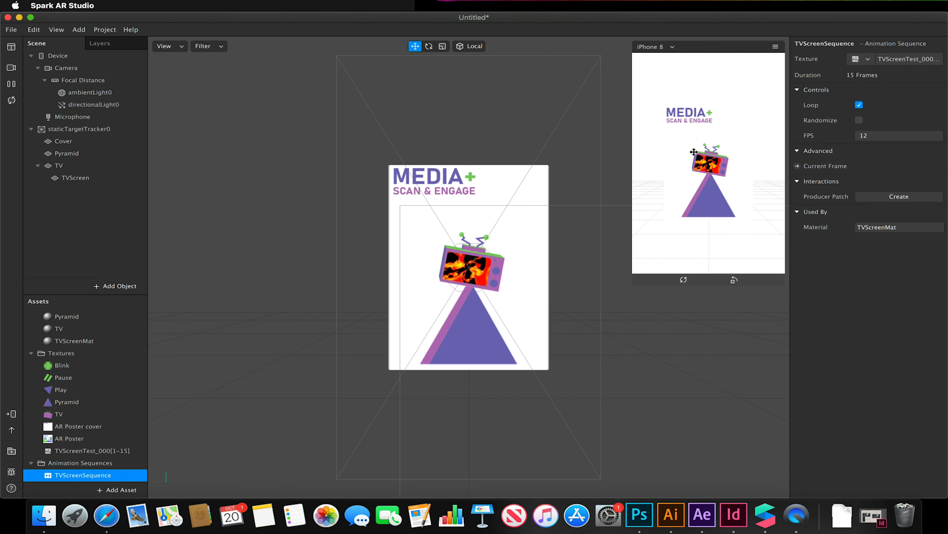
Add another plane directly under the static target tracker
click(86, 129)
right_click(62, 129)
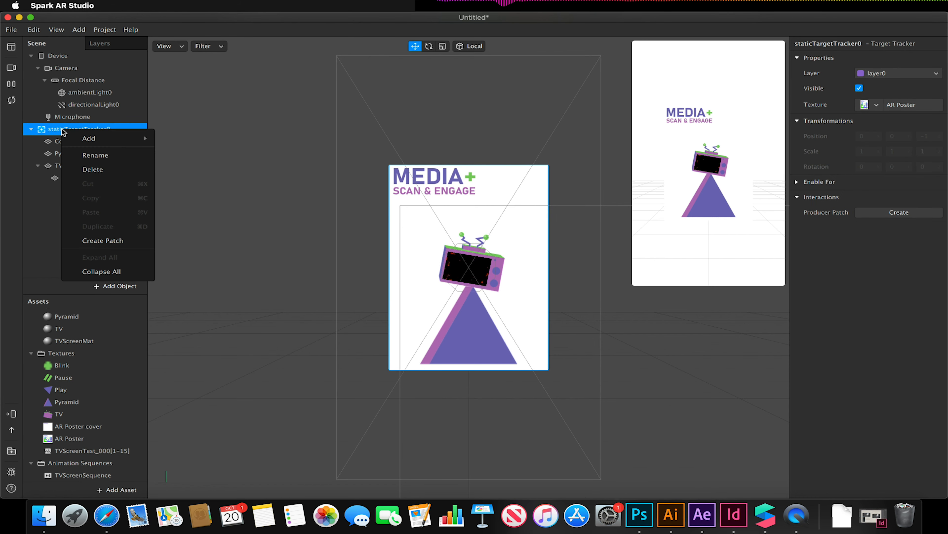
mouse_move(102, 138)
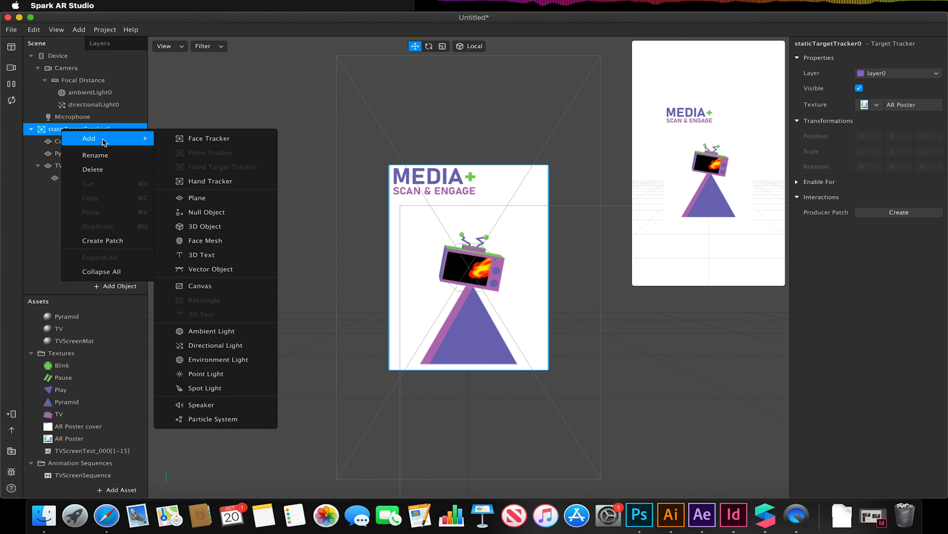
click(224, 202)
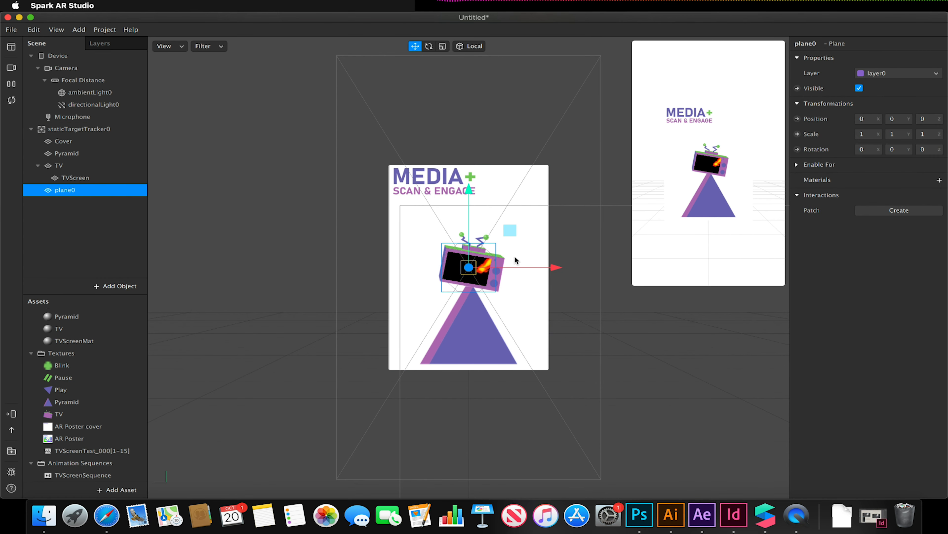
Move the new plane forward to a Z position of about 0.07, left to X about -0.1, and slightly down beside the pyramid
click(169, 46)
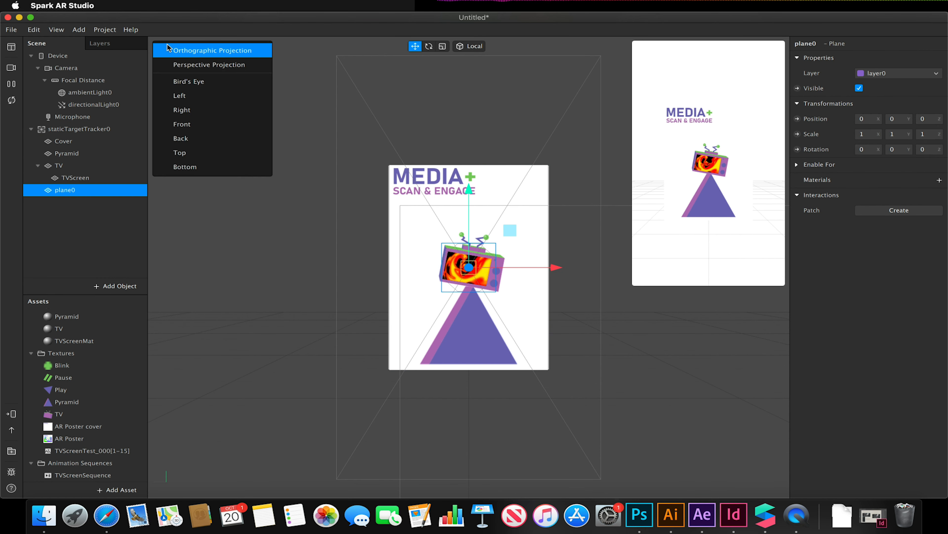
click(198, 81)
drag(478, 266, 462, 269)
drag(594, 266, 572, 260)
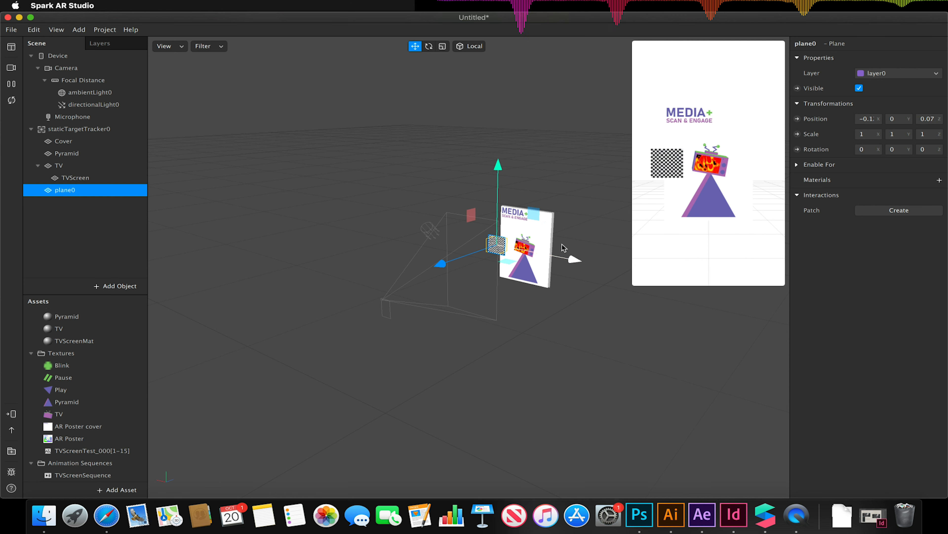
drag(498, 167, 497, 183)
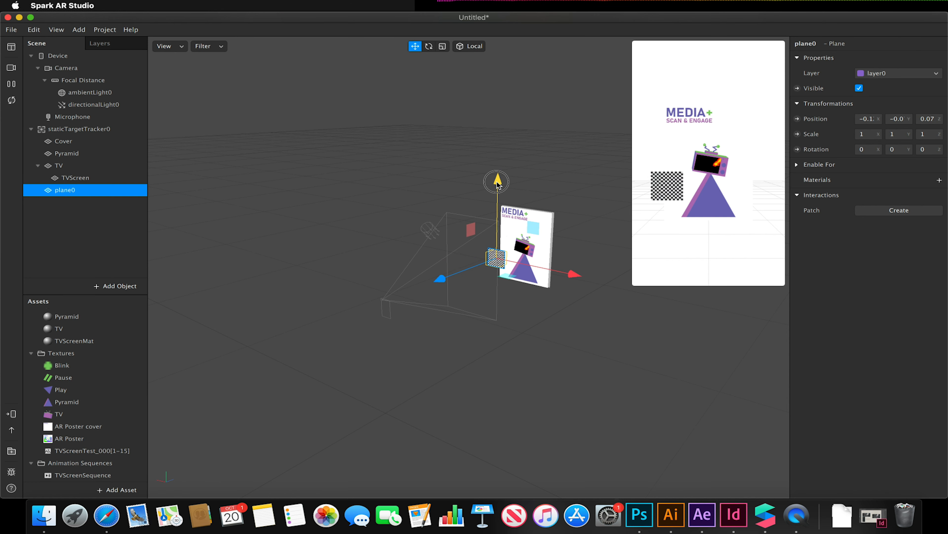
Rename the plane beside the pyramid Play
double_click(806, 44)
text(Play)
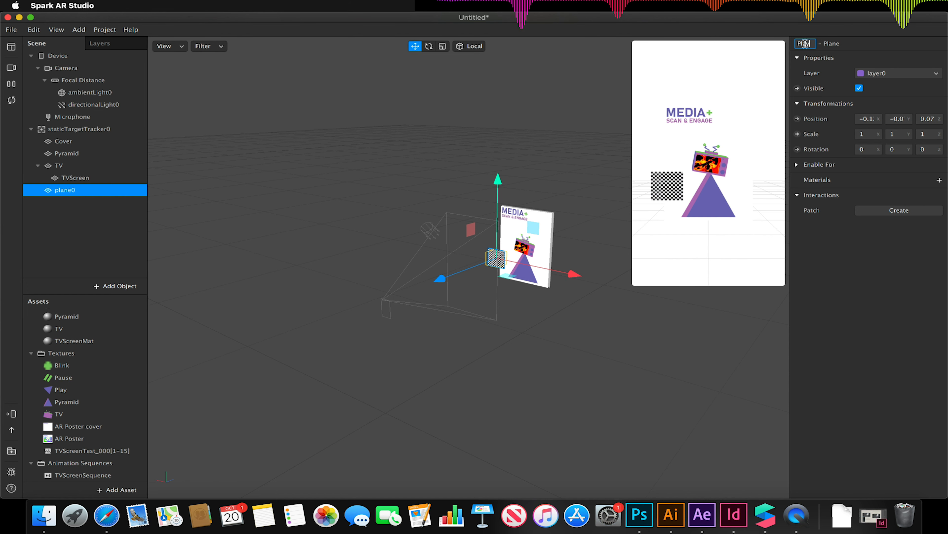
key(Return)
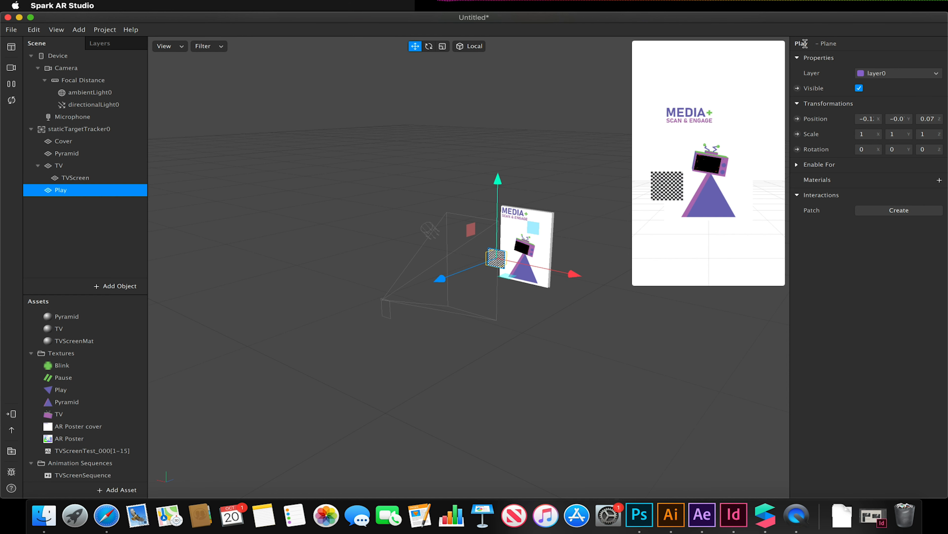
Create a new material on the Play plane and rename that material Play
click(939, 181)
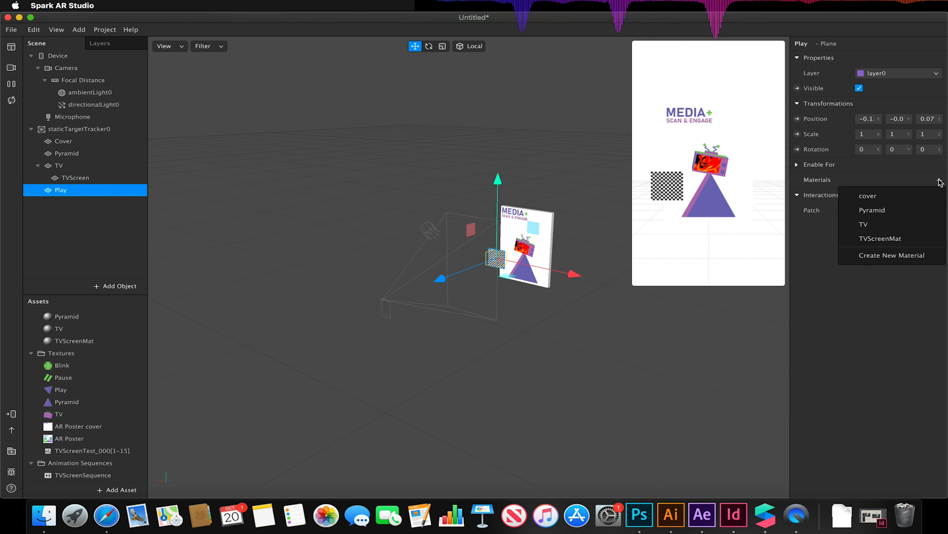
click(894, 255)
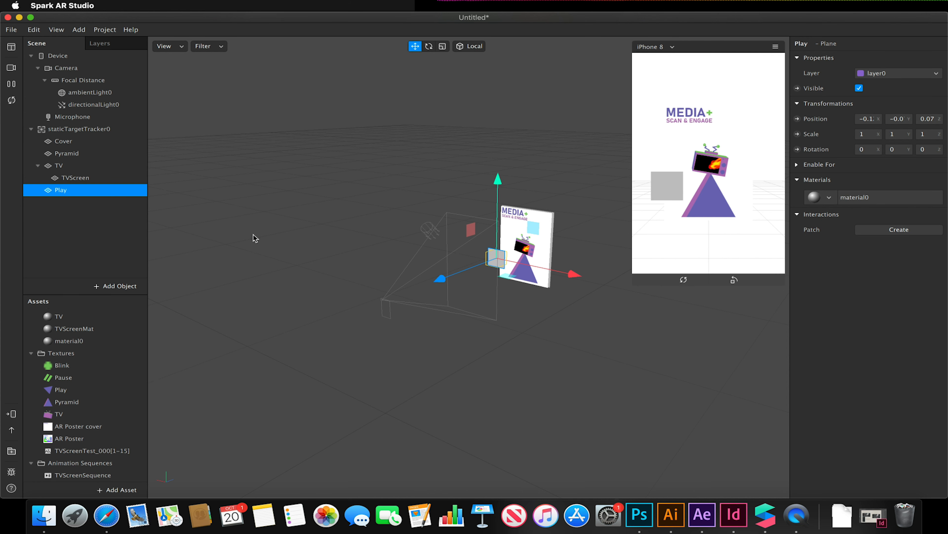
right_click(89, 340)
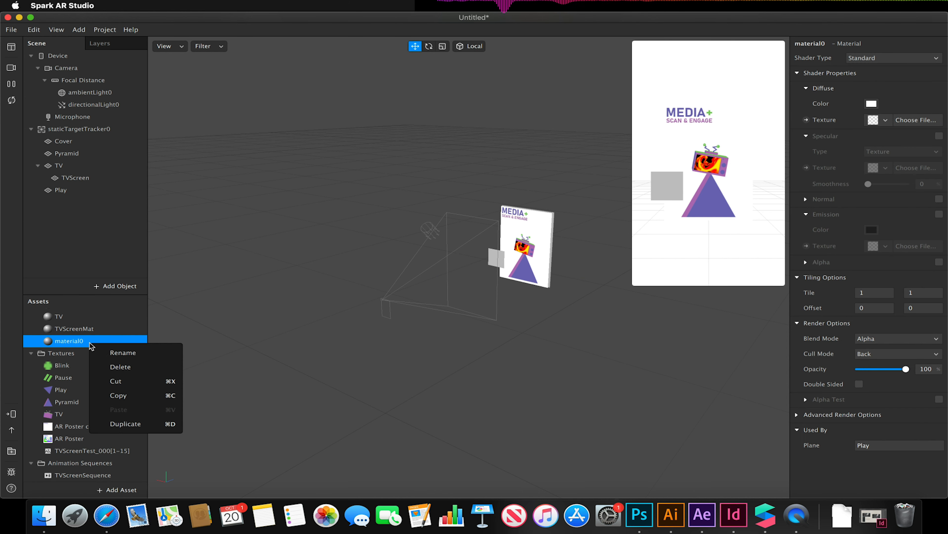
click(123, 353)
text(Pl)
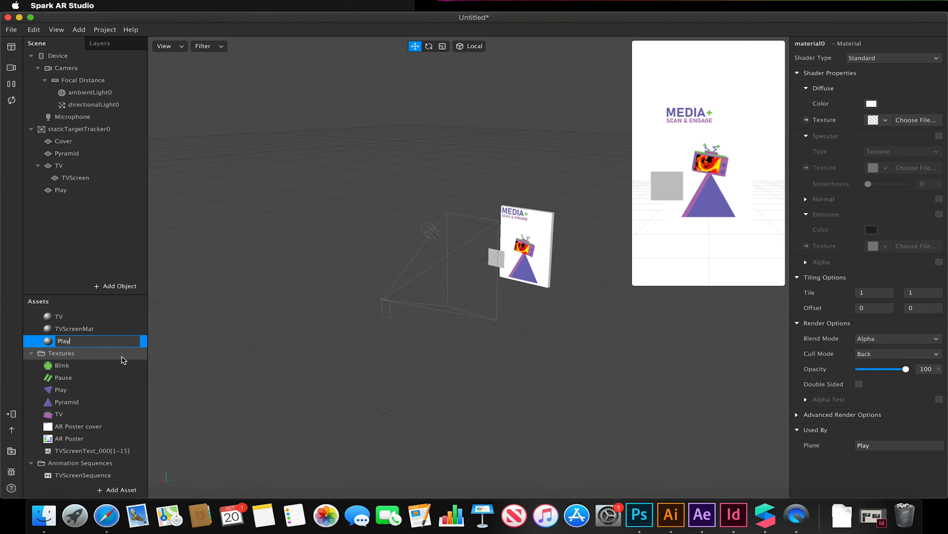
text(ay)
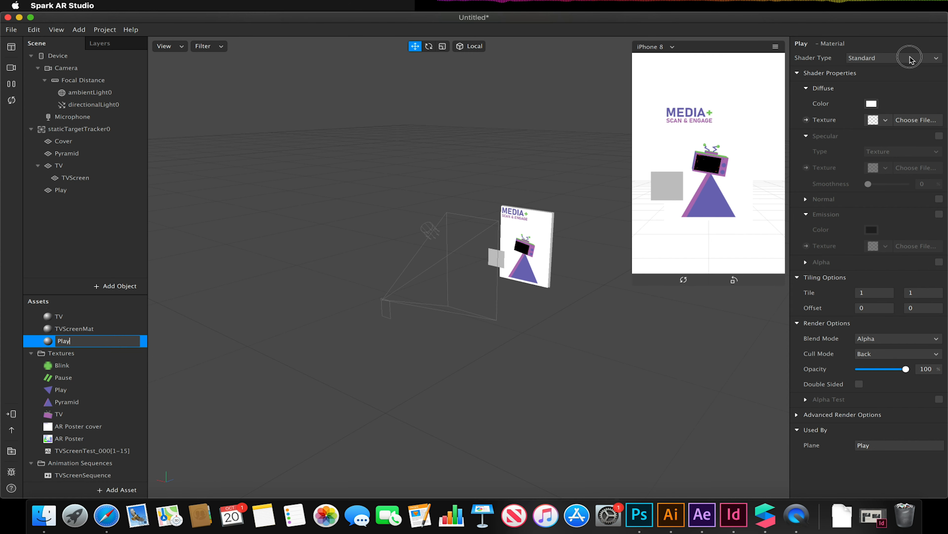
Set the Play material's shader type to Flat and assign the Play texture as its diffuse texture
click(896, 57)
click(904, 60)
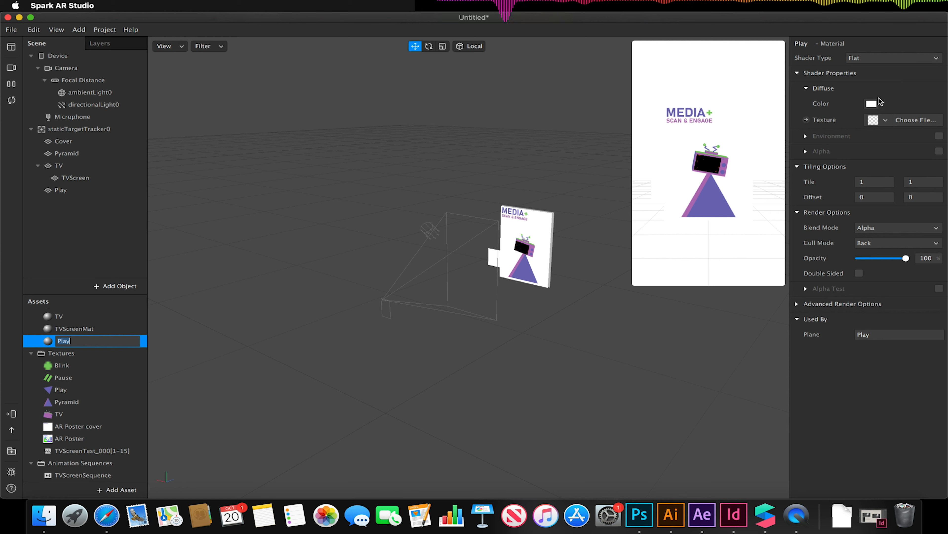
click(880, 120)
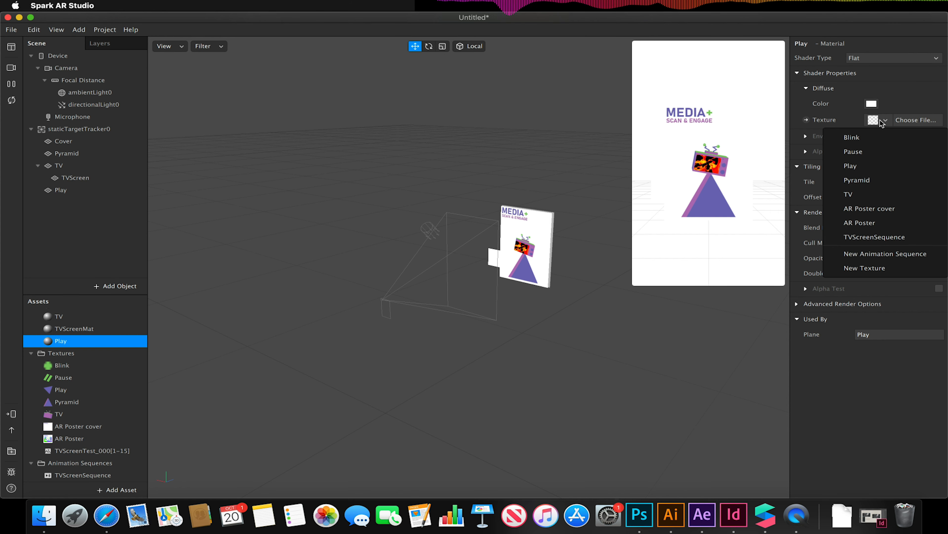
click(880, 165)
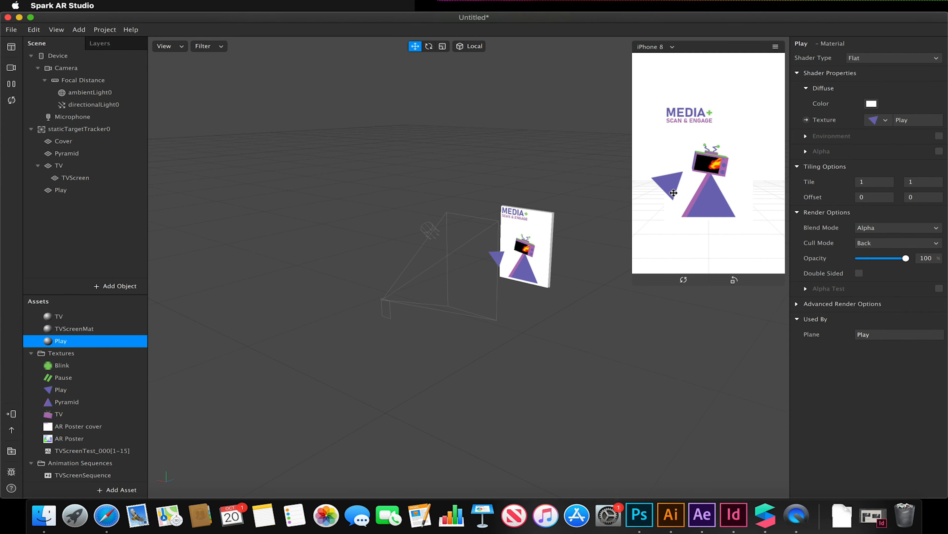
Rotate the Play plane about its Z axis to about 77.9 degrees so the triangle points toward the pyramid
click(428, 46)
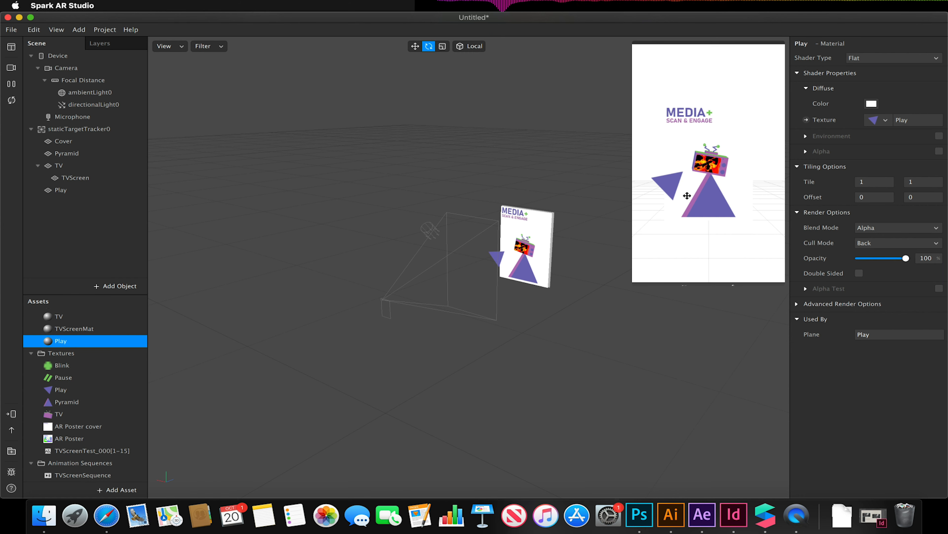
click(90, 191)
drag(532, 227, 416, 157)
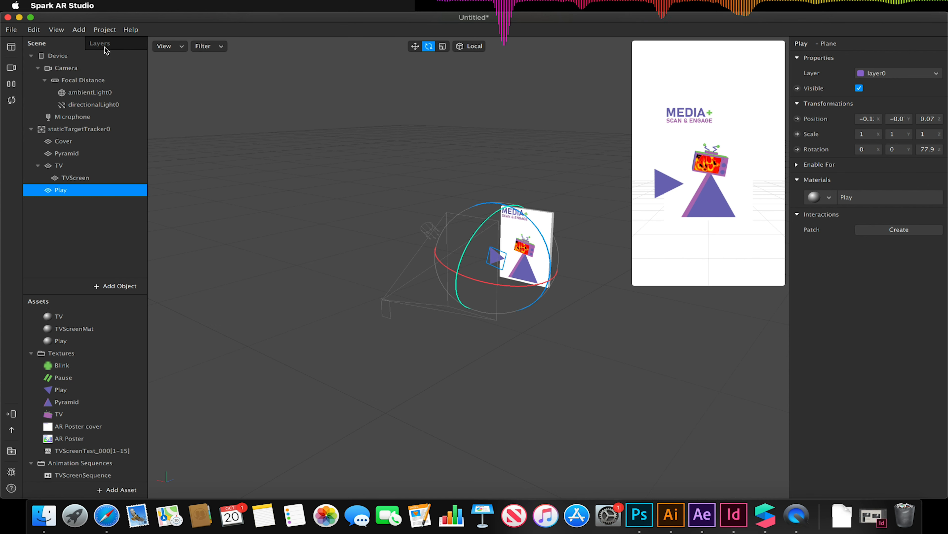
Show the Patch Editor
click(57, 29)
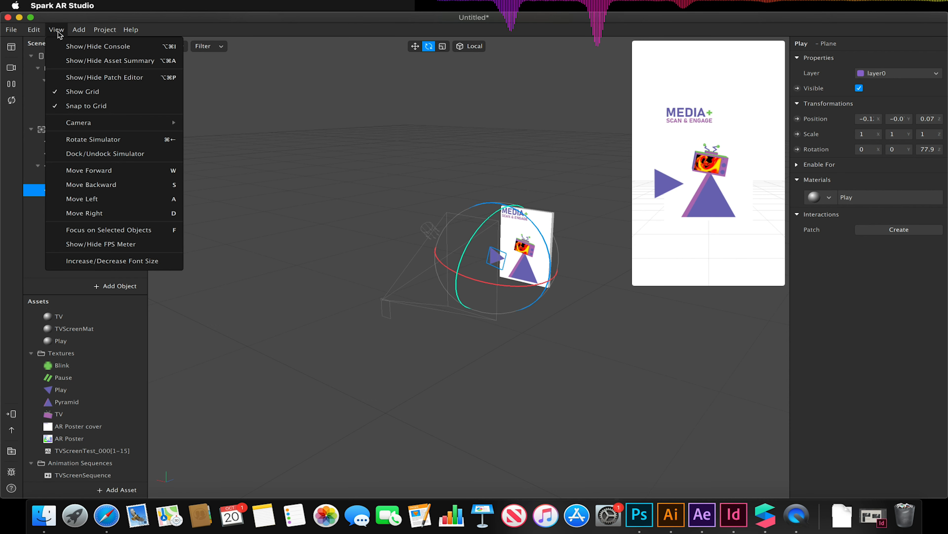
click(107, 79)
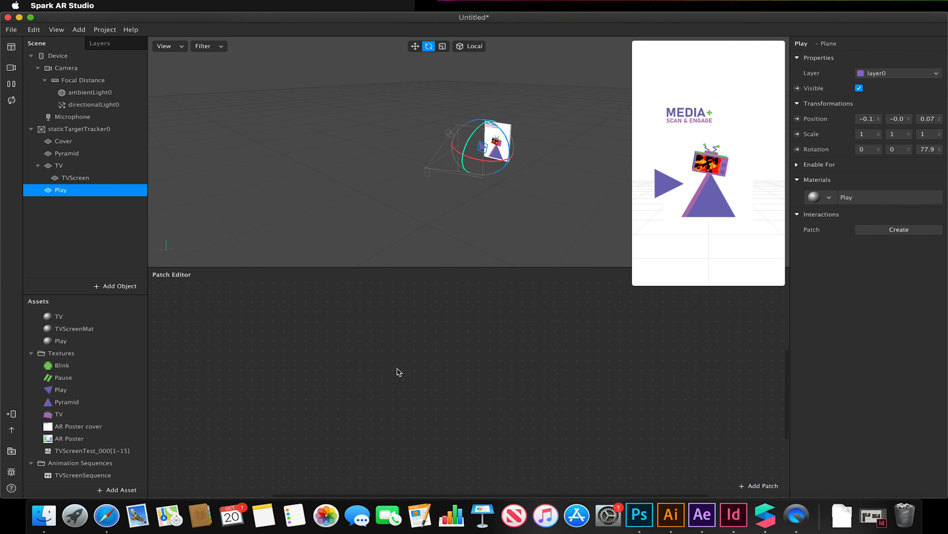
double_click(330, 363)
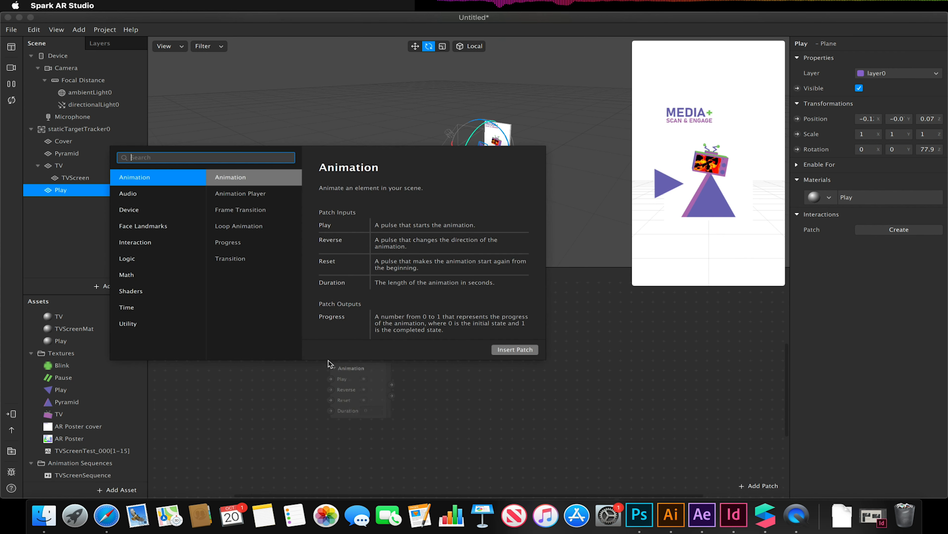
click(275, 413)
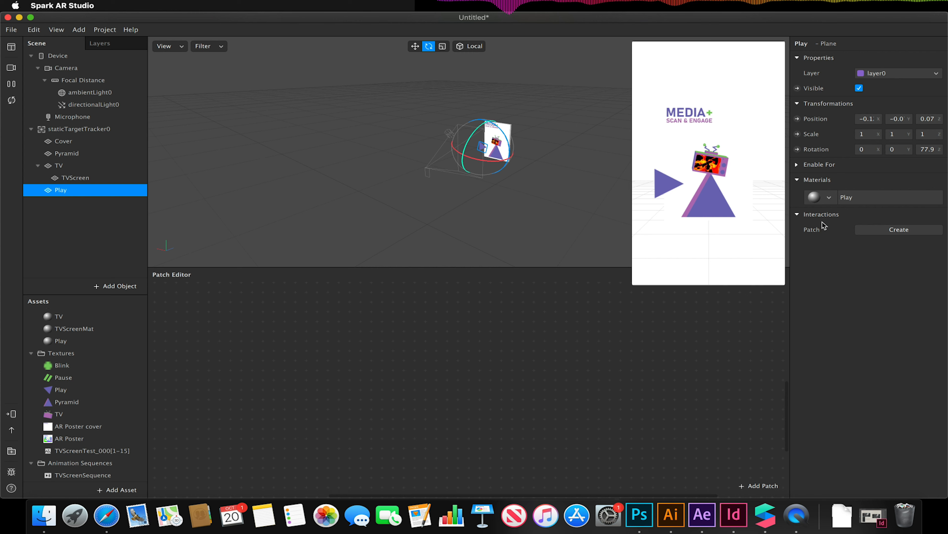
Create an Object Tap interaction for the Play plane and arrange its two patches side by side
click(883, 232)
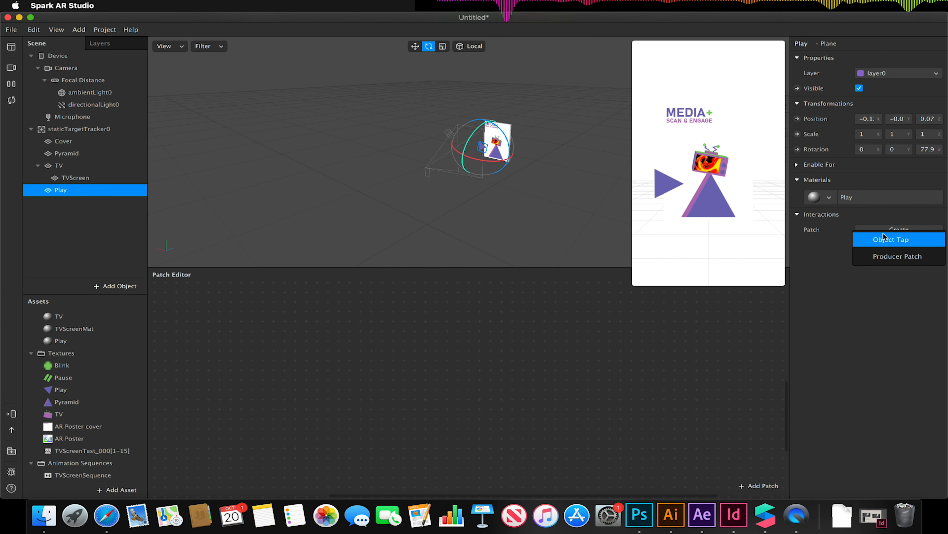
click(883, 240)
drag(410, 386, 343, 365)
drag(456, 381, 423, 354)
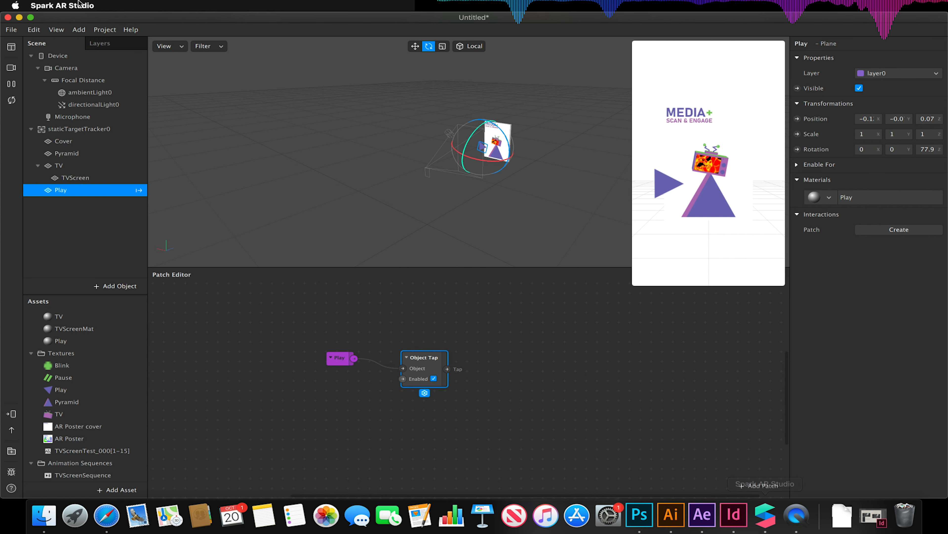
click(512, 372)
drag(428, 358, 414, 358)
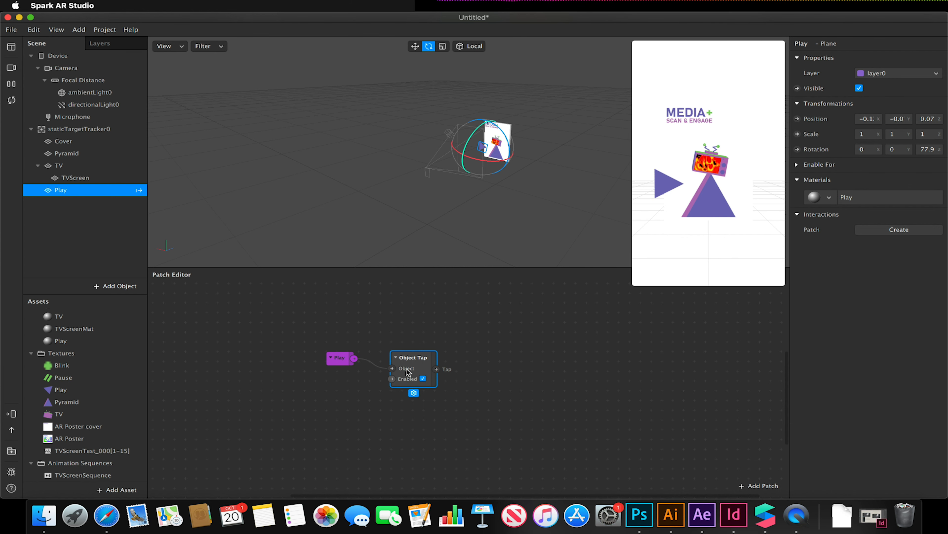
Add a Loop Animation patch from the Object Tap output and reroute the tap into the Switch's Turn On input
drag(436, 369, 516, 360)
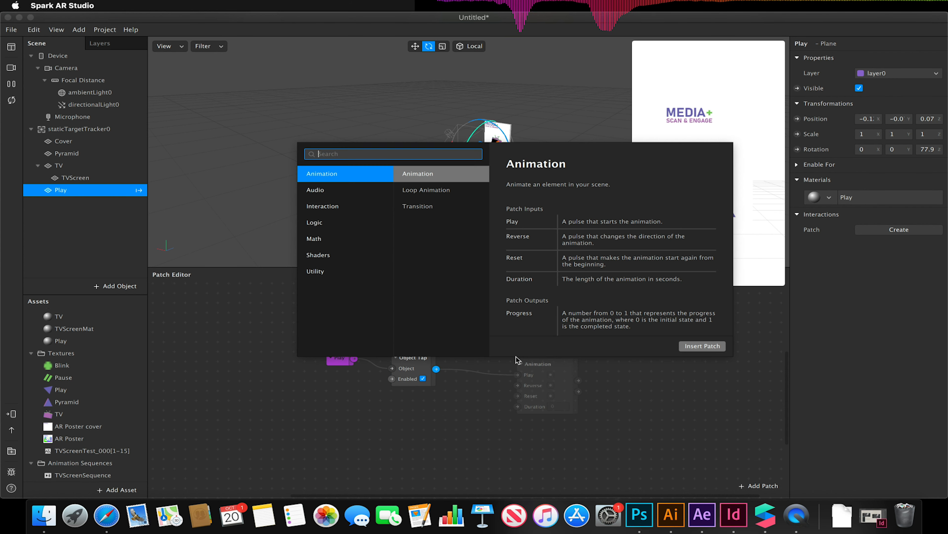
click(425, 191)
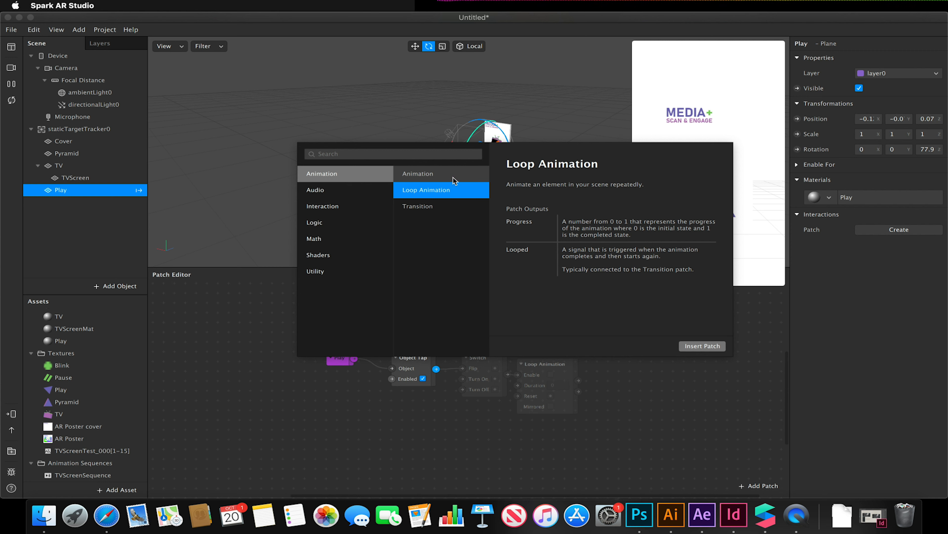
click(702, 345)
drag(563, 364, 610, 358)
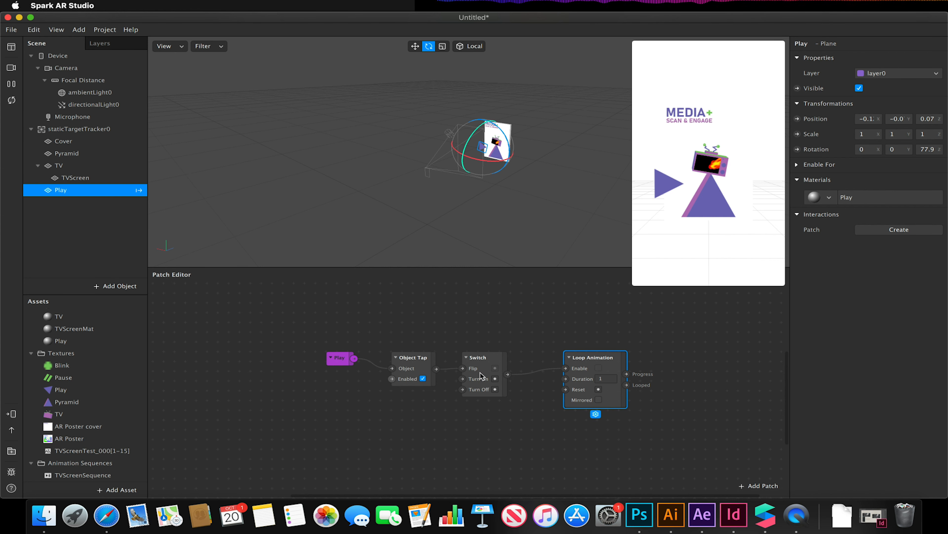
click(438, 368)
drag(439, 368, 463, 379)
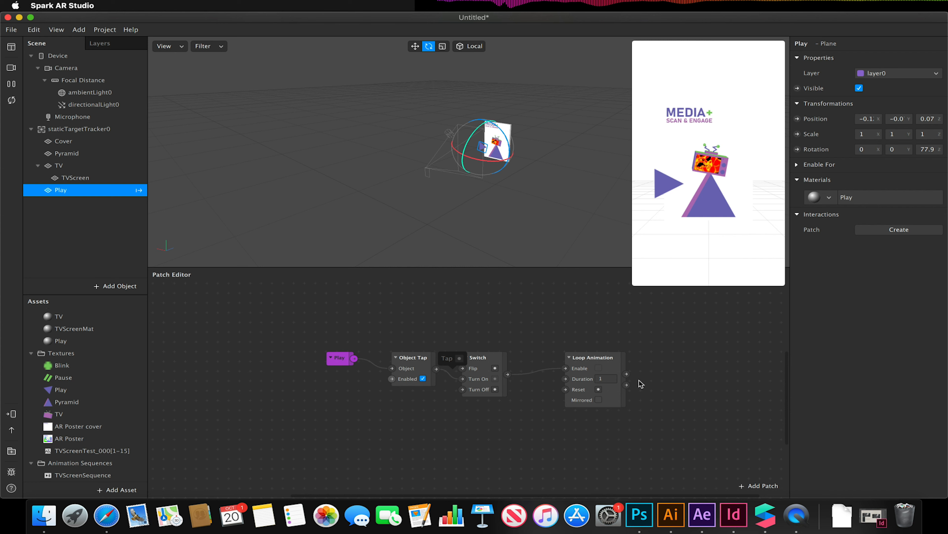
Insert a Frame Transition patch from the Loop Animation's Progress output and place it beside that patch
click(604, 357)
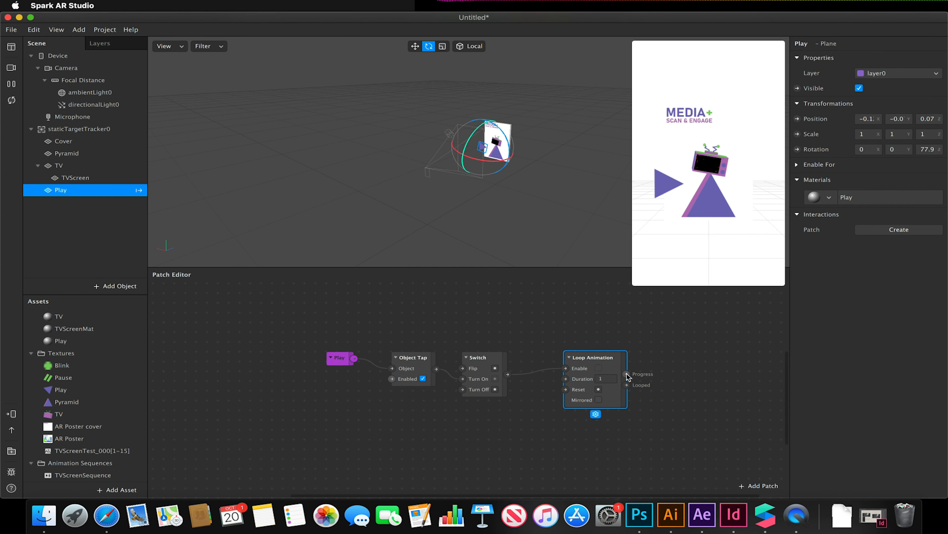
drag(627, 374, 677, 372)
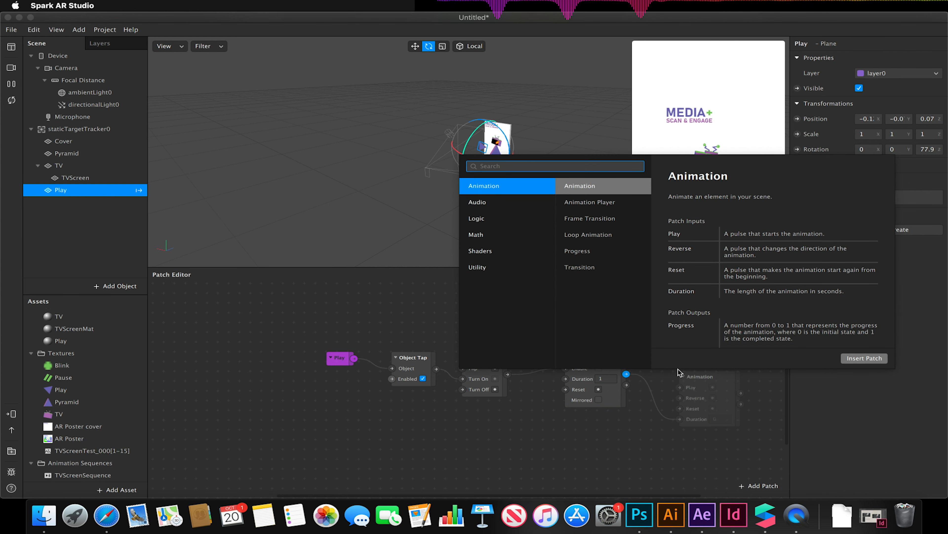
text(frame)
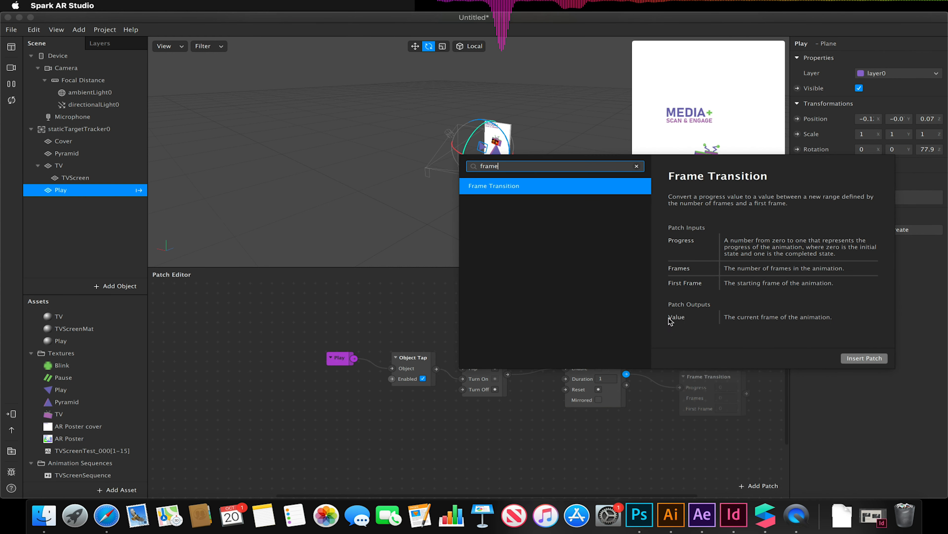
click(861, 358)
click(714, 364)
drag(714, 363, 712, 362)
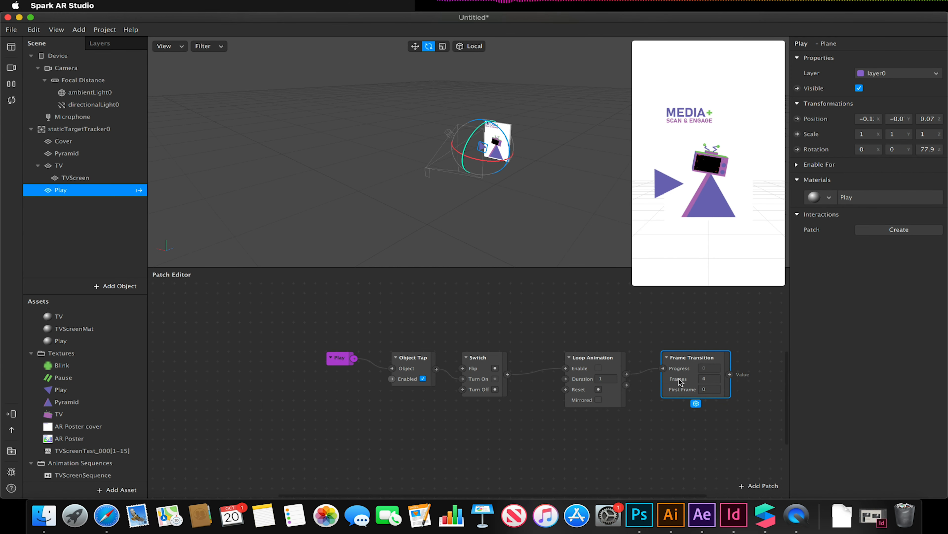
Set the Frame Transition patch's number of frames to 15
click(708, 379)
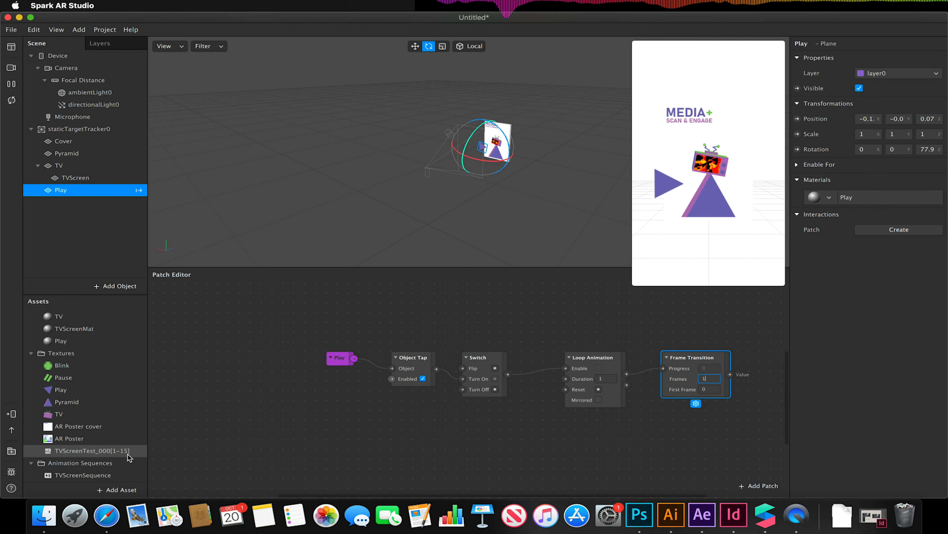
text(15)
key(Return)
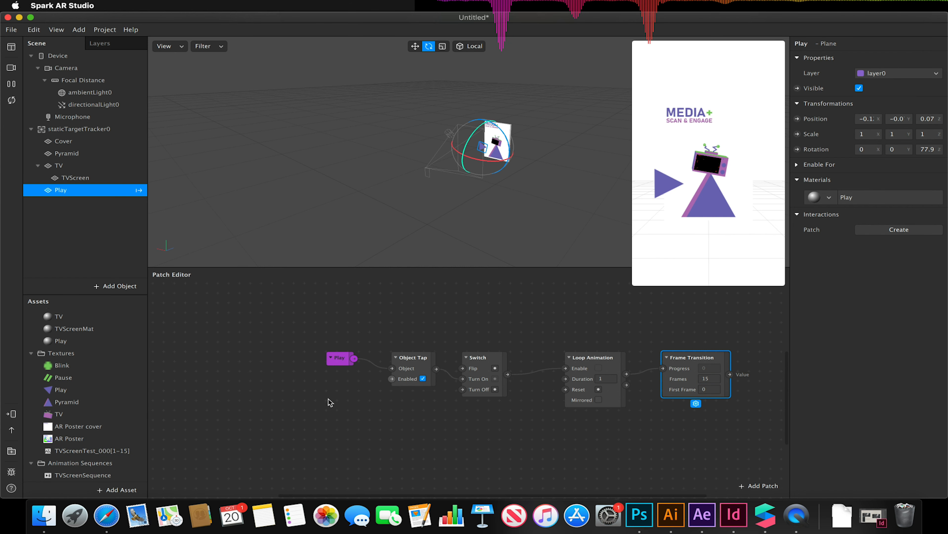
Create a Current Frame patch for TVScreenSequence and connect the Frame Transition's Value output to it
click(75, 476)
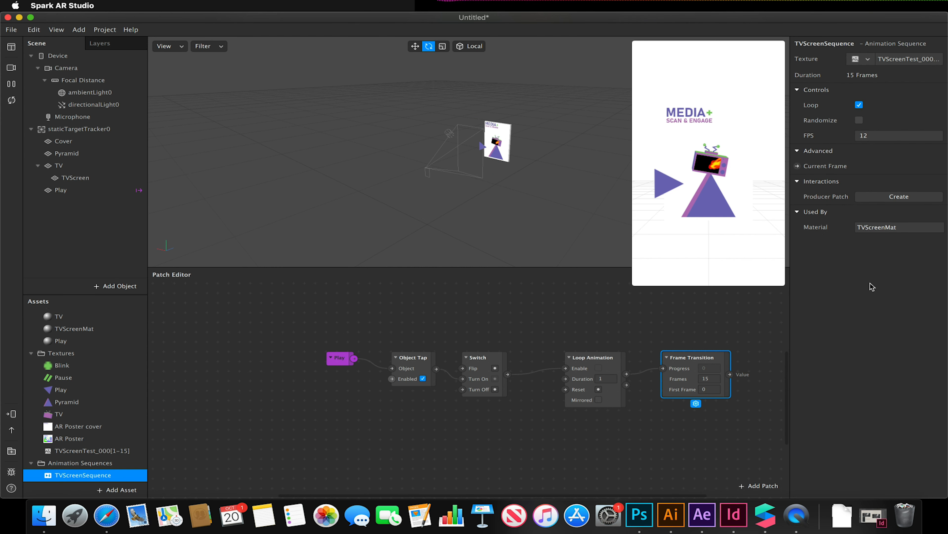
click(799, 166)
drag(534, 405, 811, 365)
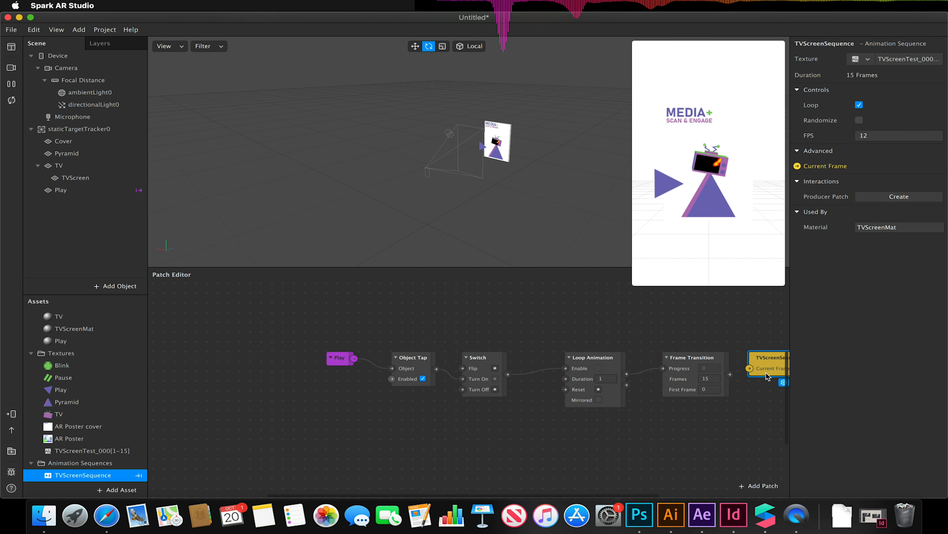
drag(394, 495, 465, 493)
drag(613, 374, 633, 369)
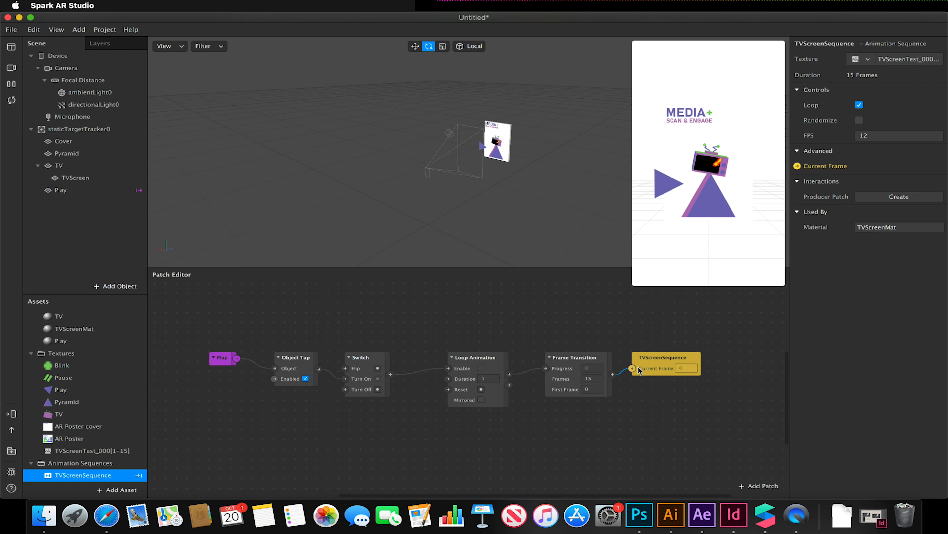
Switch the simulator to Simulate Touch and tap the Play triangle to test the TV screen animation
mouse_move(671, 184)
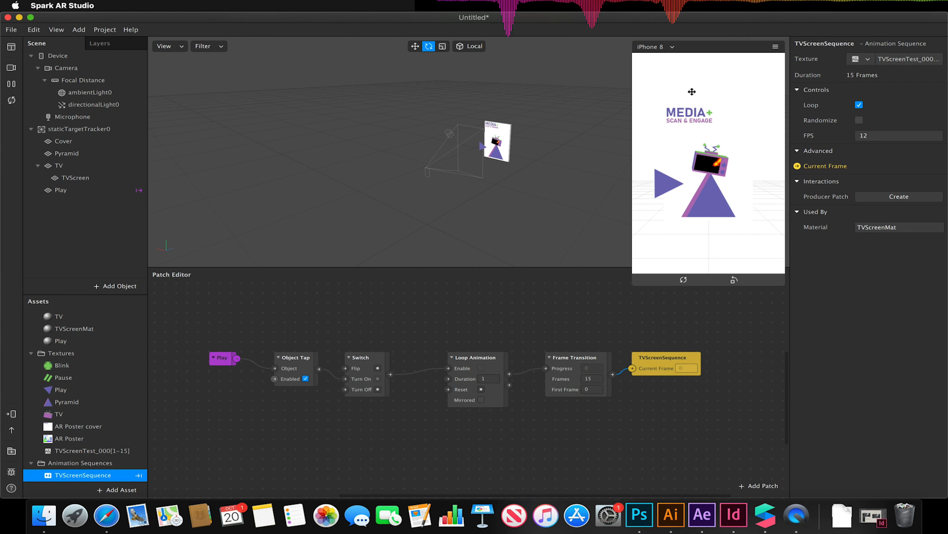
click(776, 47)
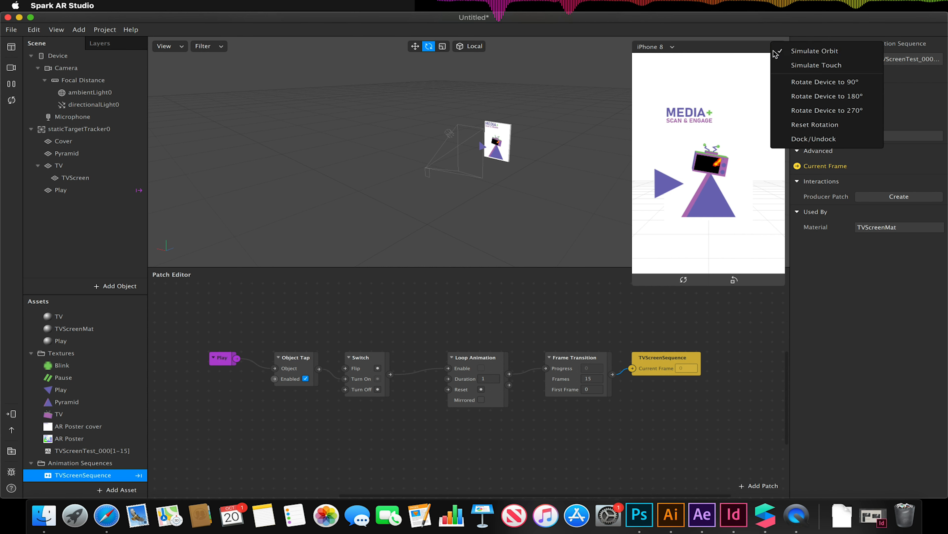
click(792, 66)
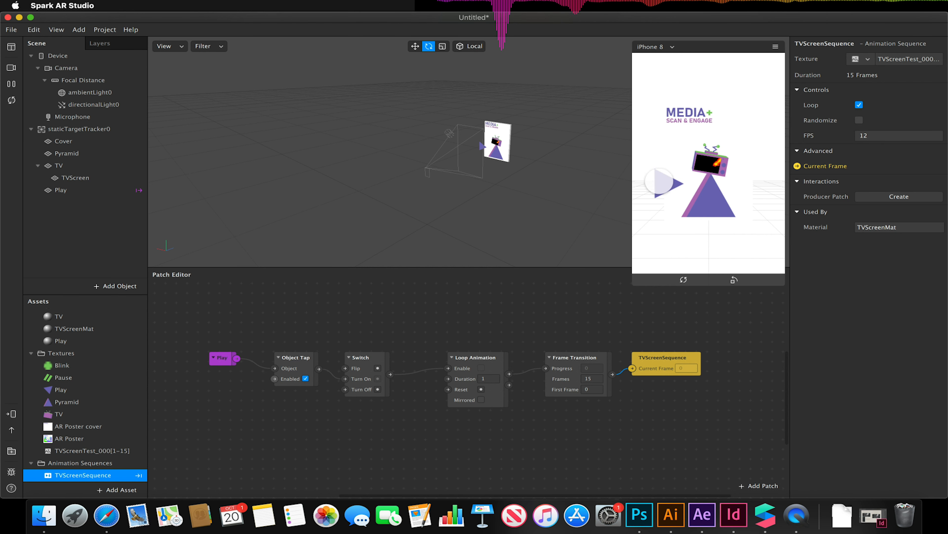
click(663, 184)
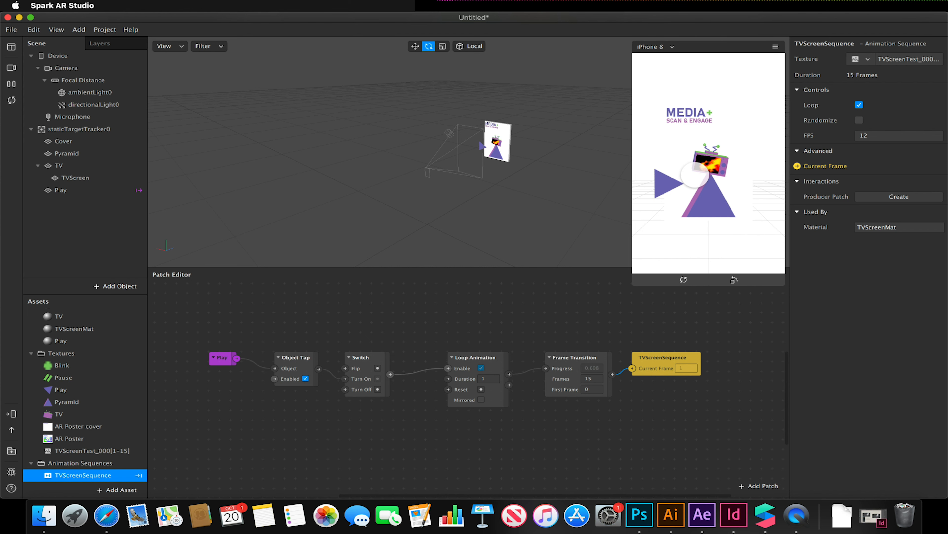
Duplicate the Play plane and rename the copy Pause
click(70, 194)
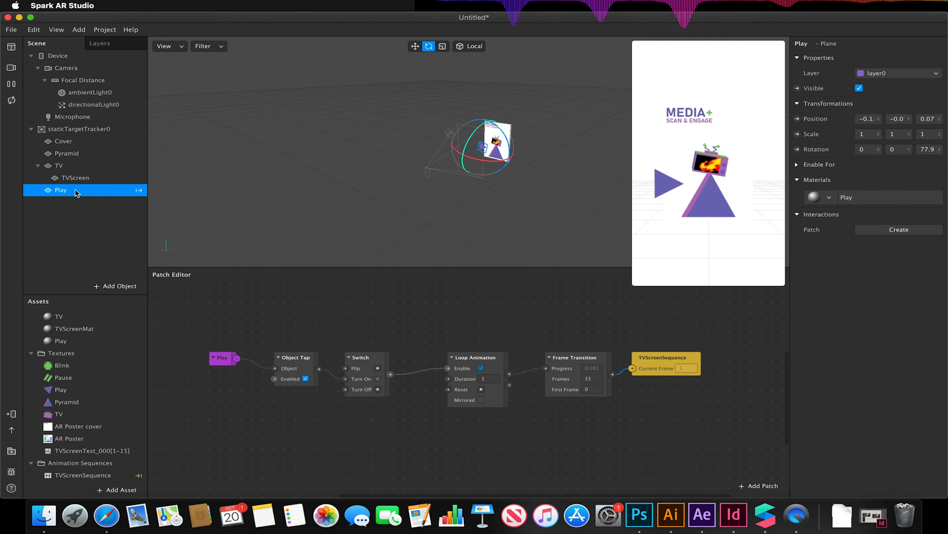
key(super+d)
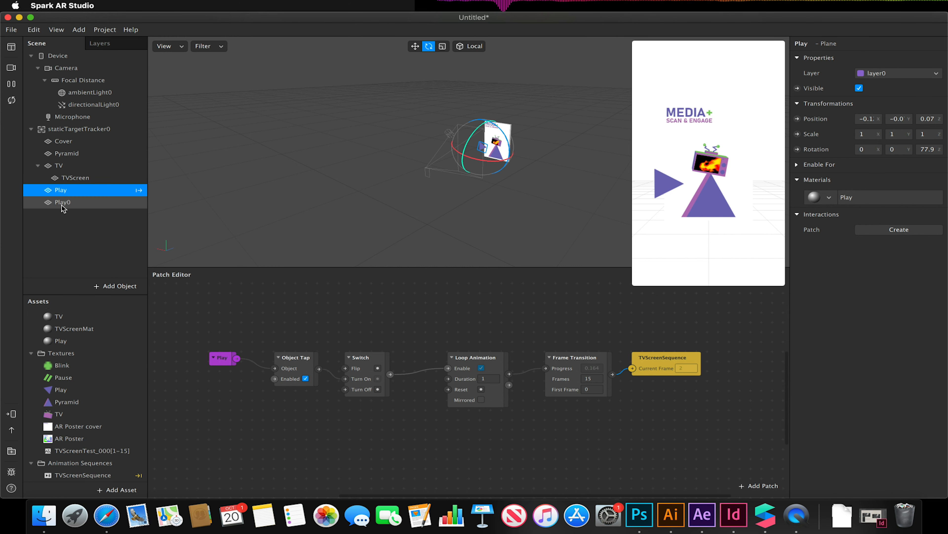
click(64, 205)
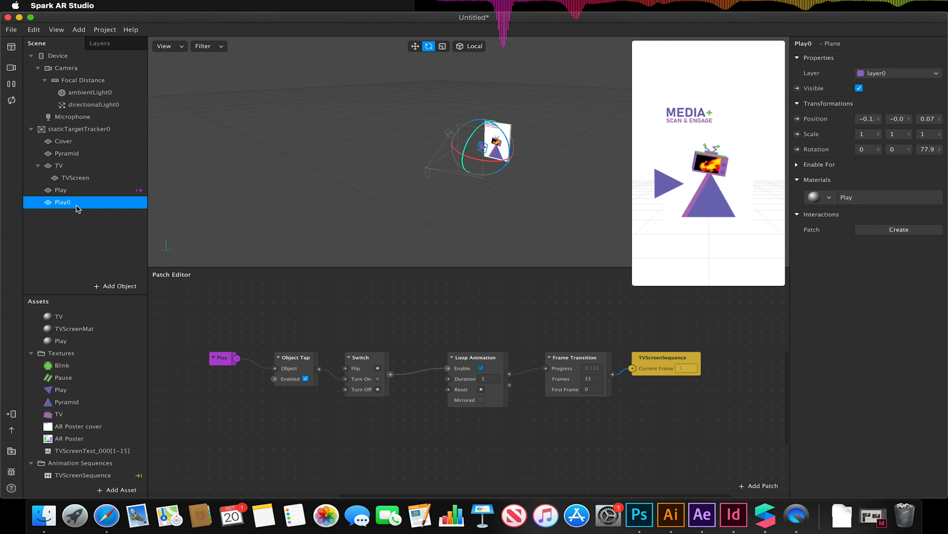
right_click(60, 203)
click(97, 232)
text(Pause)
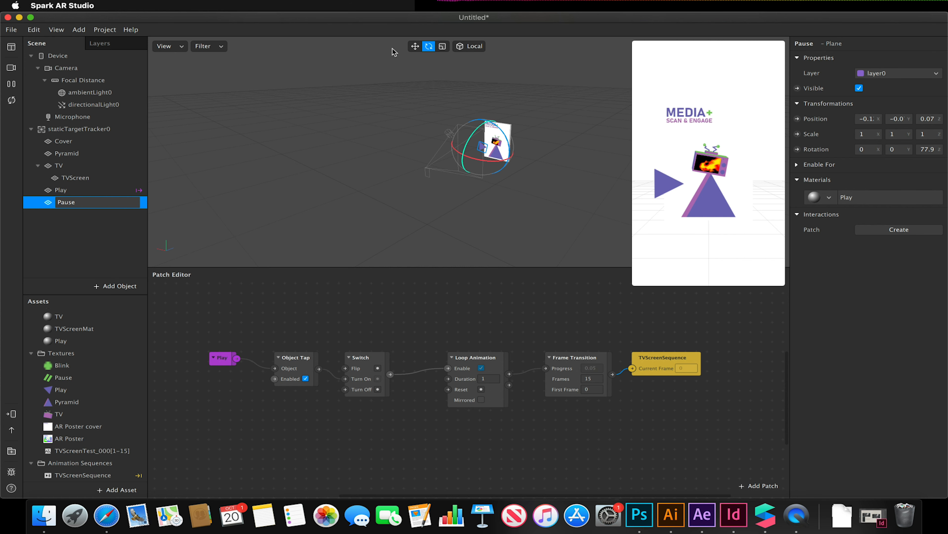
Move the Pause plane across to the opposite side of the pyramid, at an X position of about 0.22
click(412, 46)
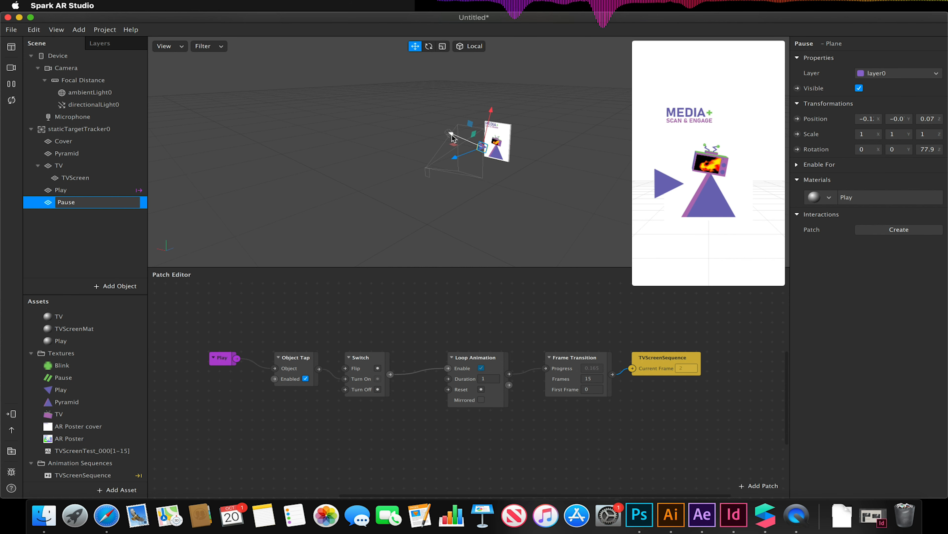
drag(463, 141, 479, 146)
drag(522, 122, 523, 117)
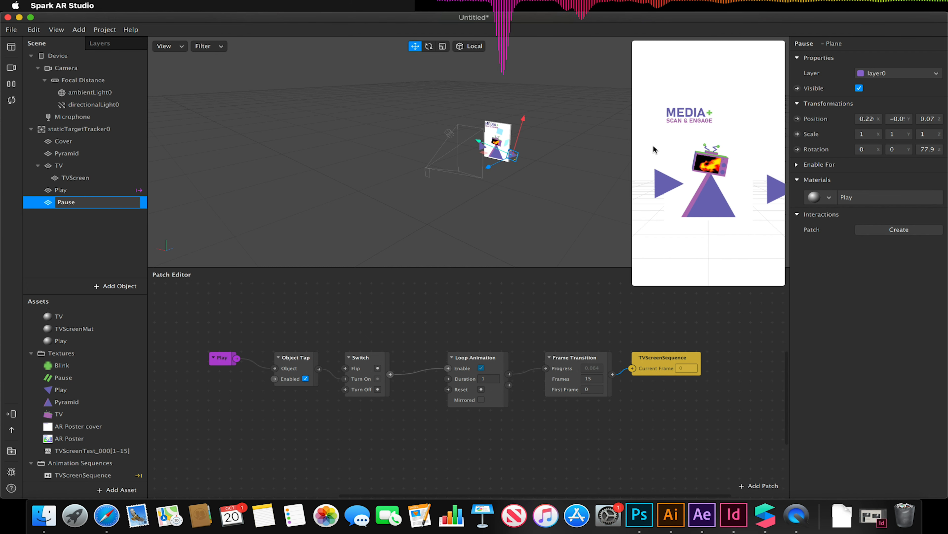
Create a new material for the Pause plane and rename that material Pause
click(835, 199)
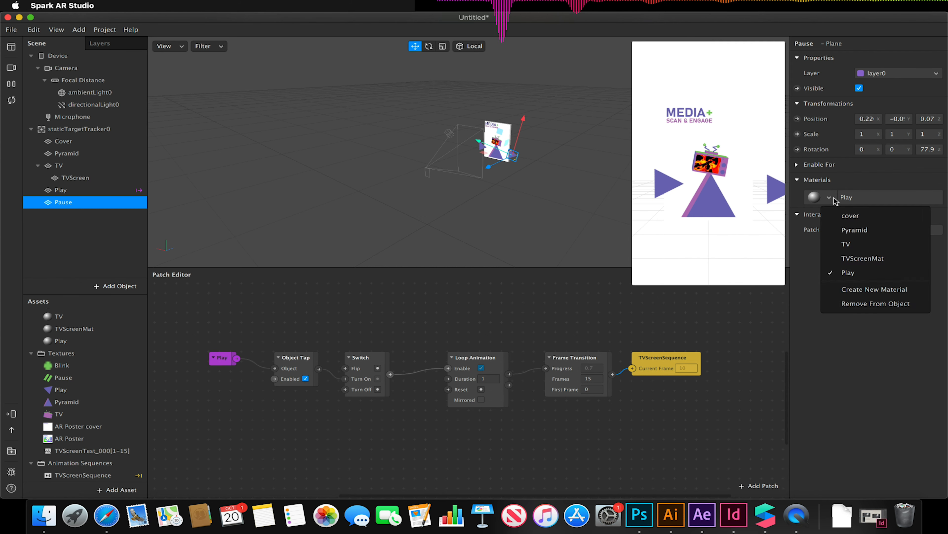
click(882, 292)
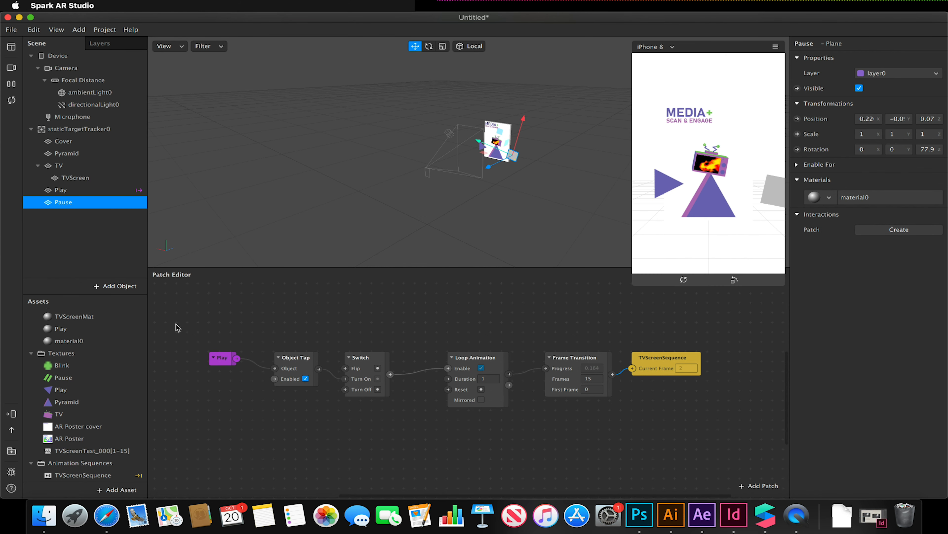
click(70, 340)
right_click(86, 340)
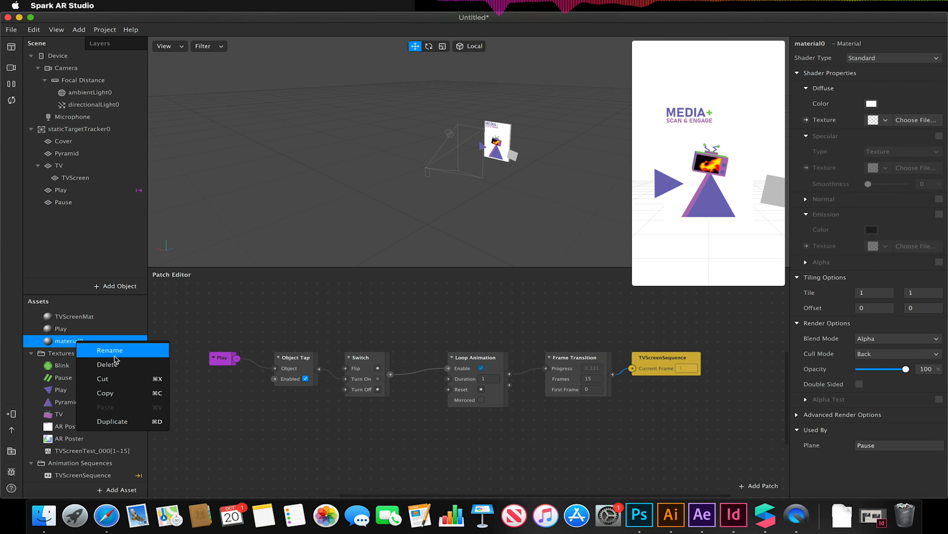
click(112, 355)
text(Pause)
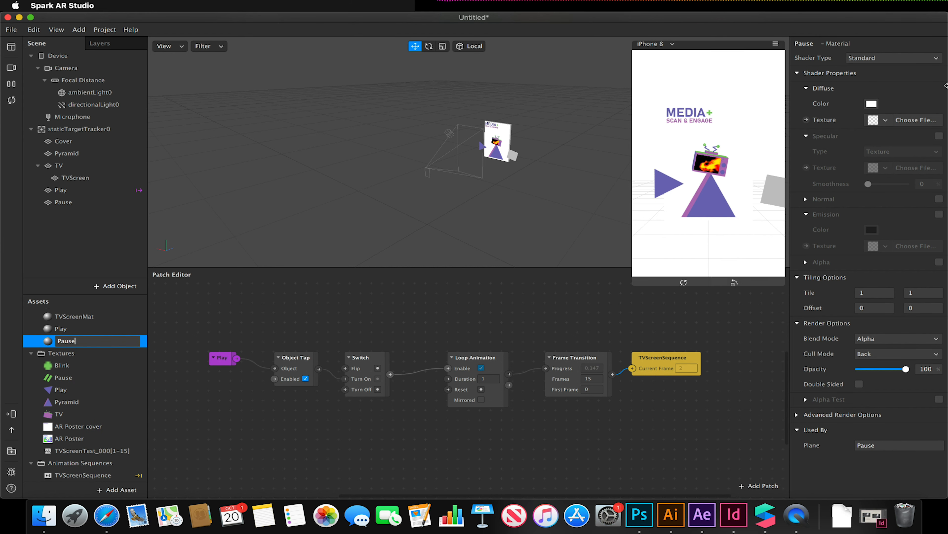
Set the Pause material's shader type to Flat and assign the Pause texture to it
click(893, 58)
click(893, 61)
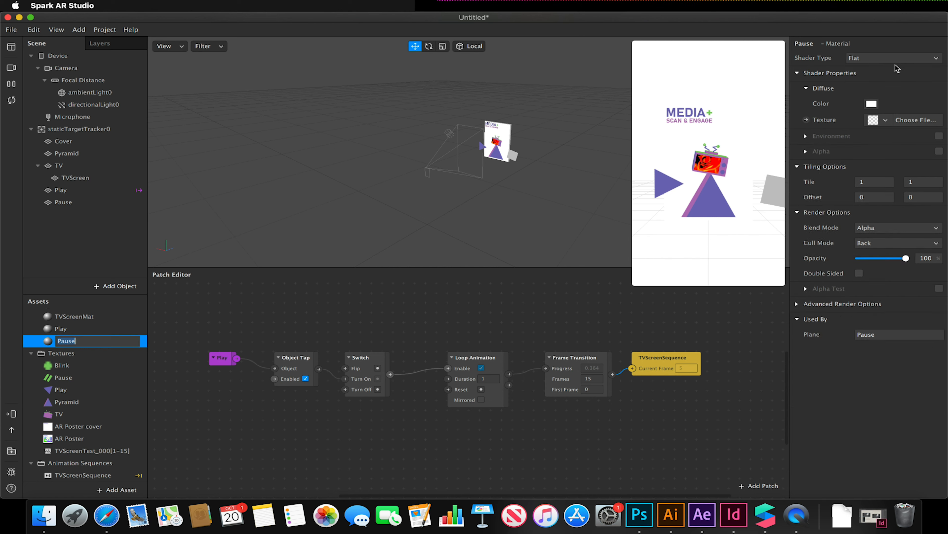
click(885, 120)
click(868, 151)
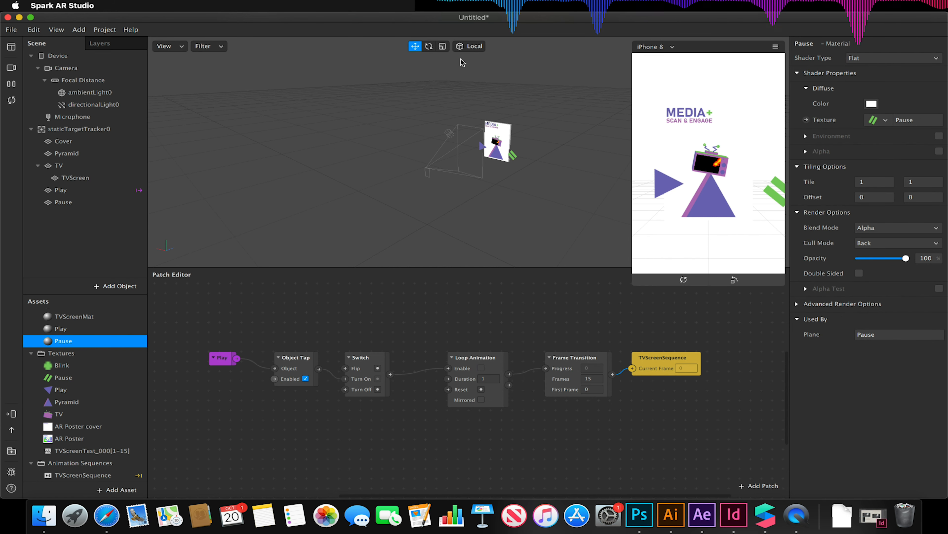
Rotate the Pause plane upright to about 26.2° in Z and move it beside the pyramid, at an X position of about 0.12
click(429, 46)
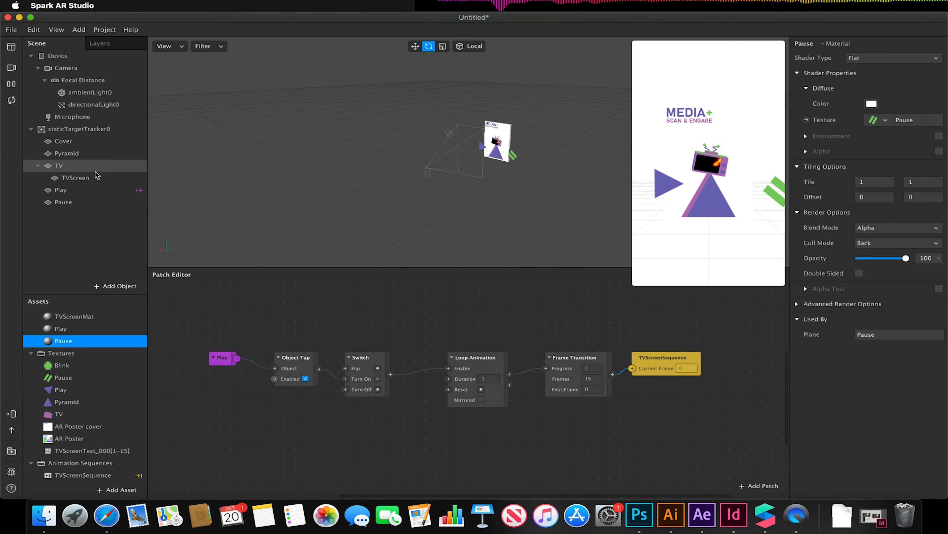
double_click(73, 202)
drag(532, 140, 568, 162)
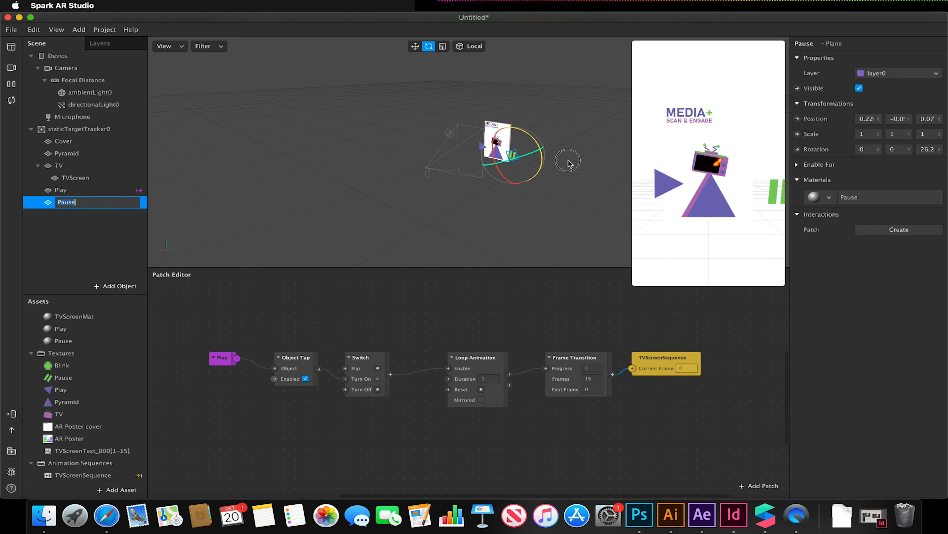
click(415, 46)
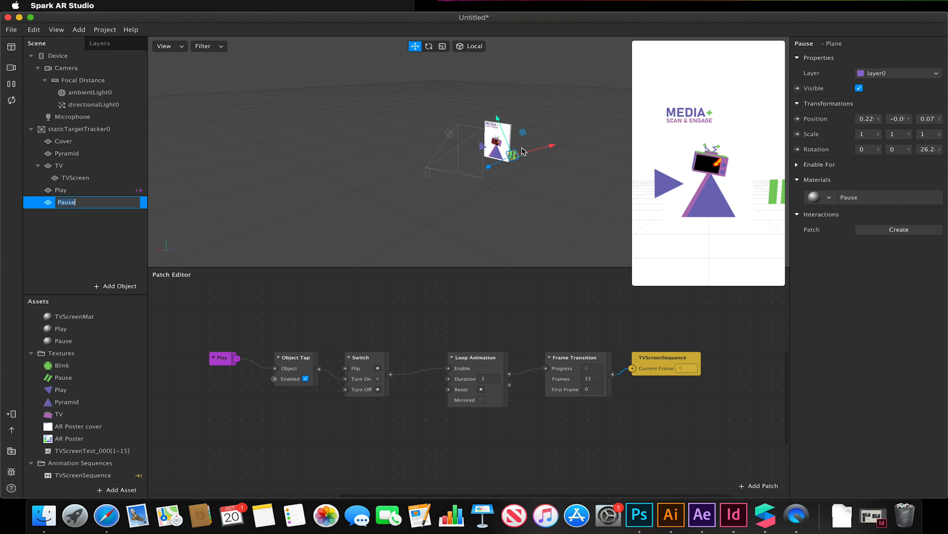
mouse_move(500, 127)
mouse_down()
mouse_move(497, 119)
mouse_move(538, 137)
mouse_move(488, 117)
mouse_up()
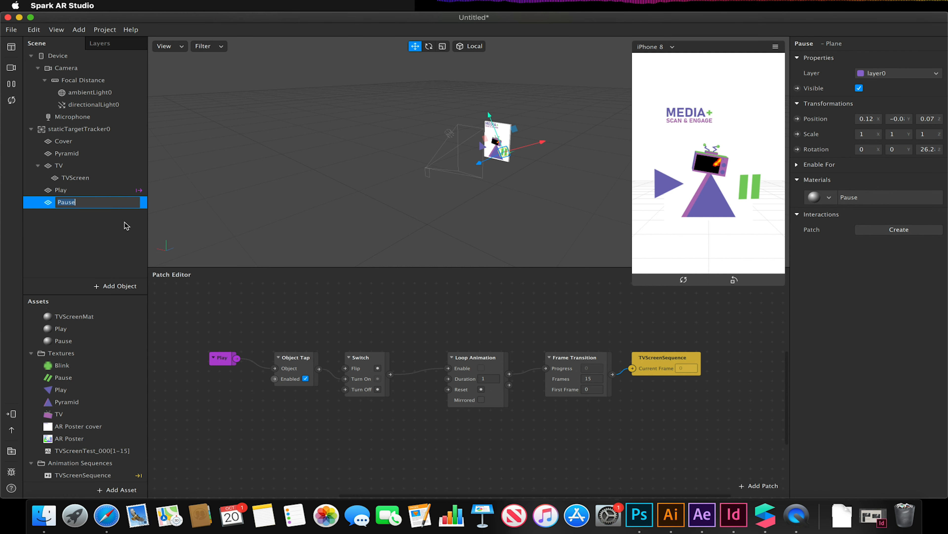
Create an Object Tap patch for the Pause plane and place both patches below the Play patches
click(872, 234)
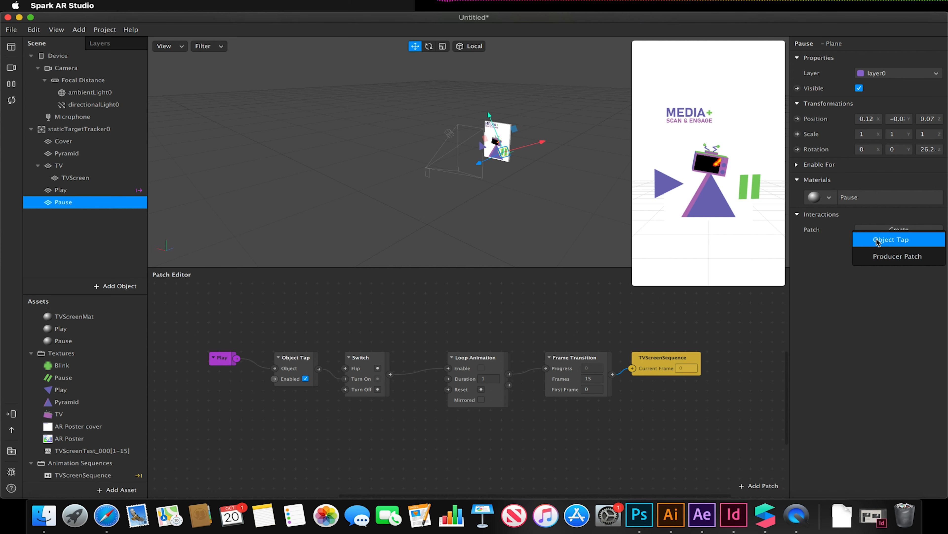
click(878, 241)
drag(465, 387, 258, 432)
drag(411, 385, 174, 406)
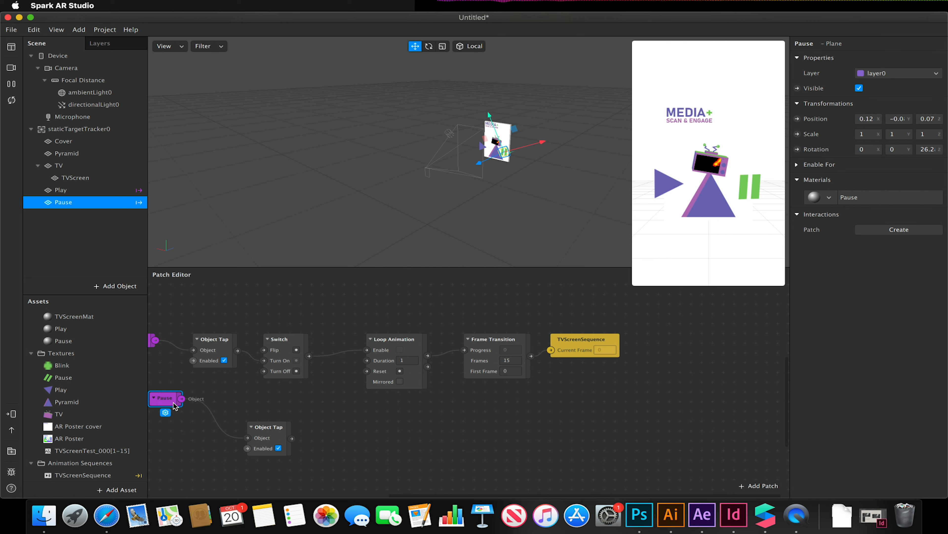
drag(247, 422, 216, 404)
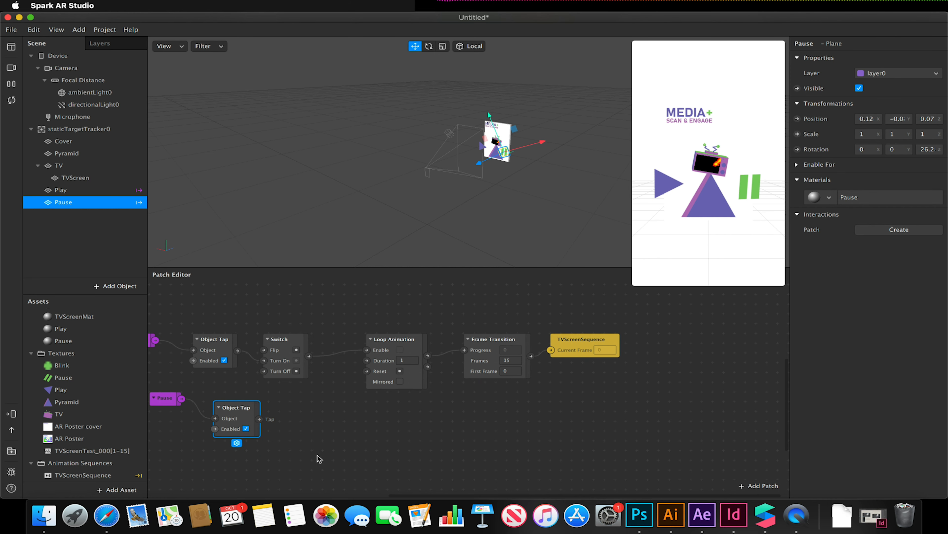
Align the Pause patches under the Play ones and connect the Pause Object Tap output to the Switch's Turn Off input
scroll(452, 491, left, 5)
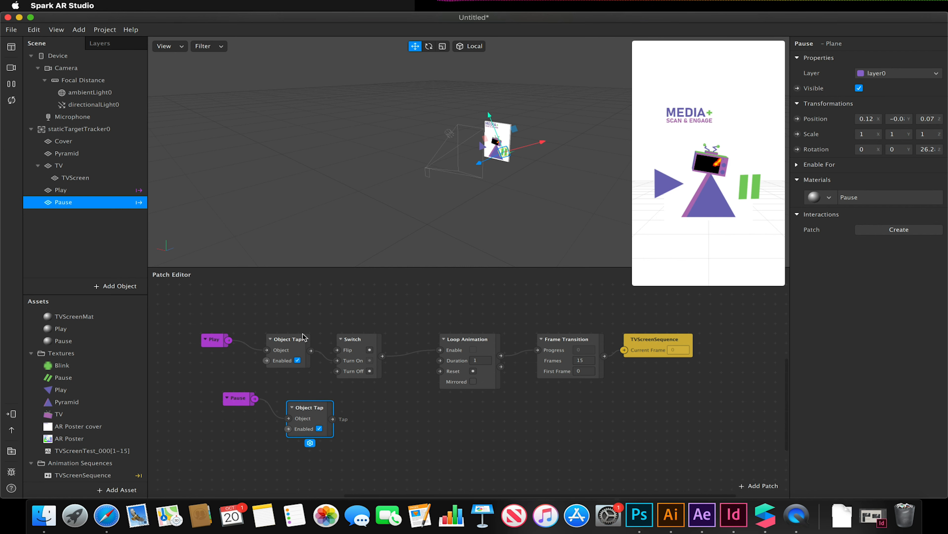
drag(237, 395, 215, 395)
drag(285, 402, 337, 371)
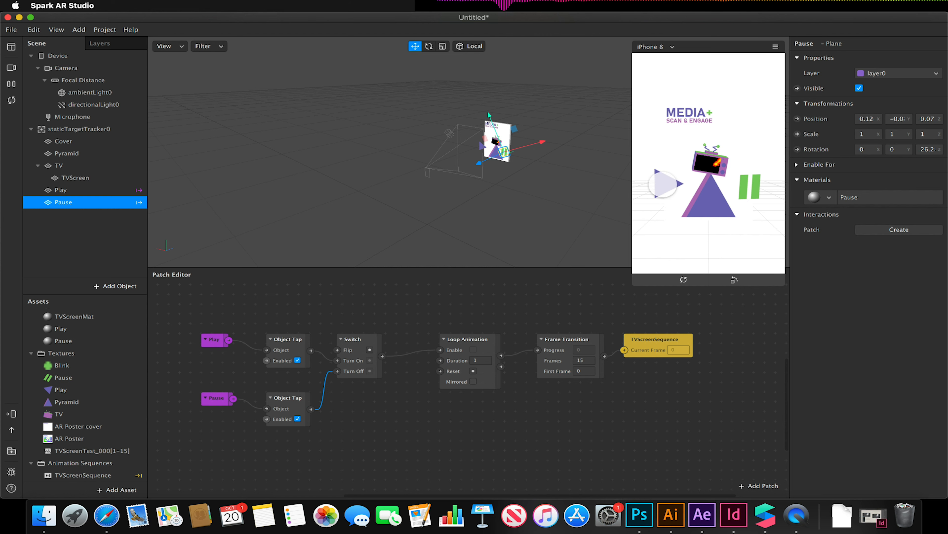
Test the TV screen animation in the simulator by alternately tapping the Play triangle and the Pause bars twice
click(663, 183)
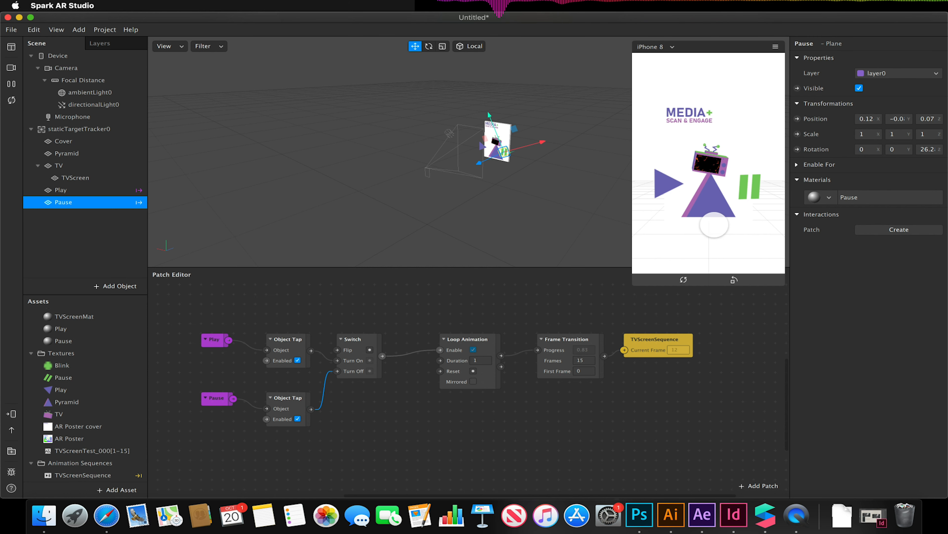
click(749, 187)
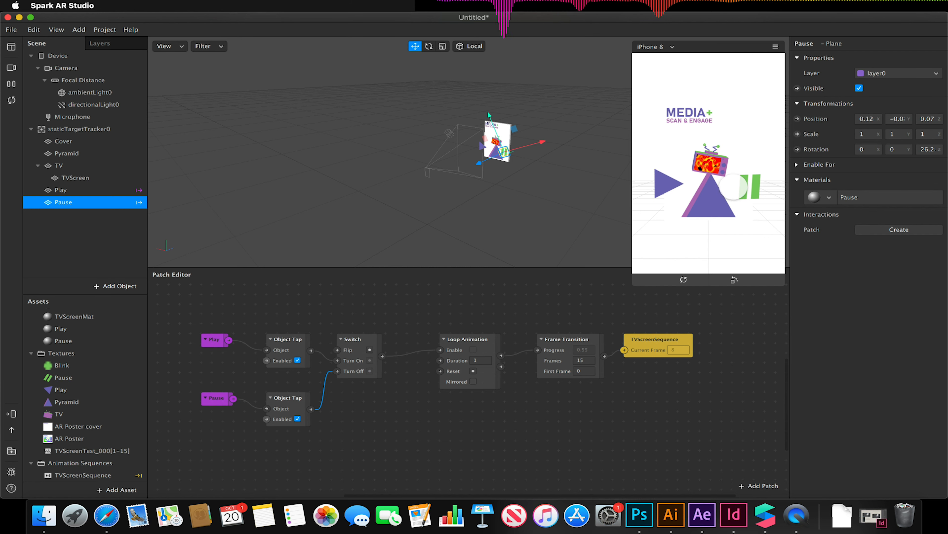
click(664, 189)
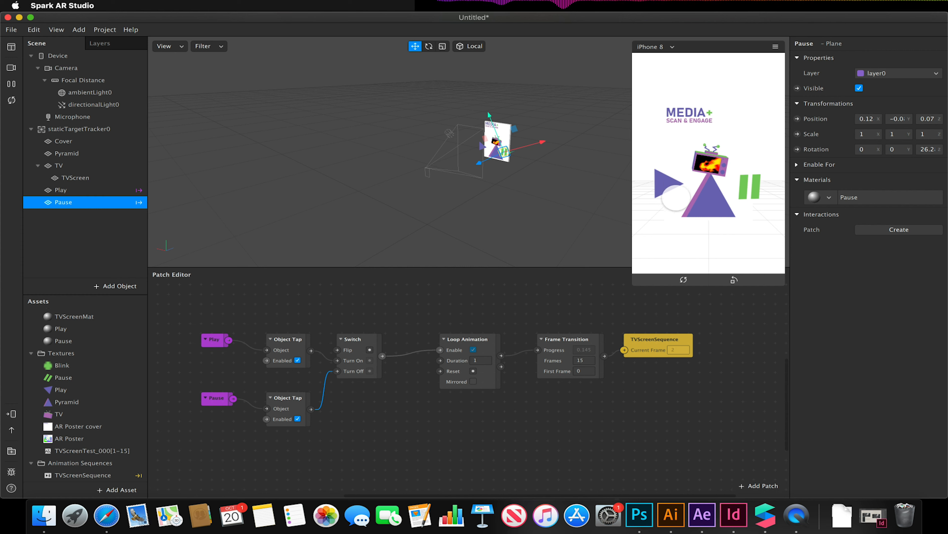
click(749, 185)
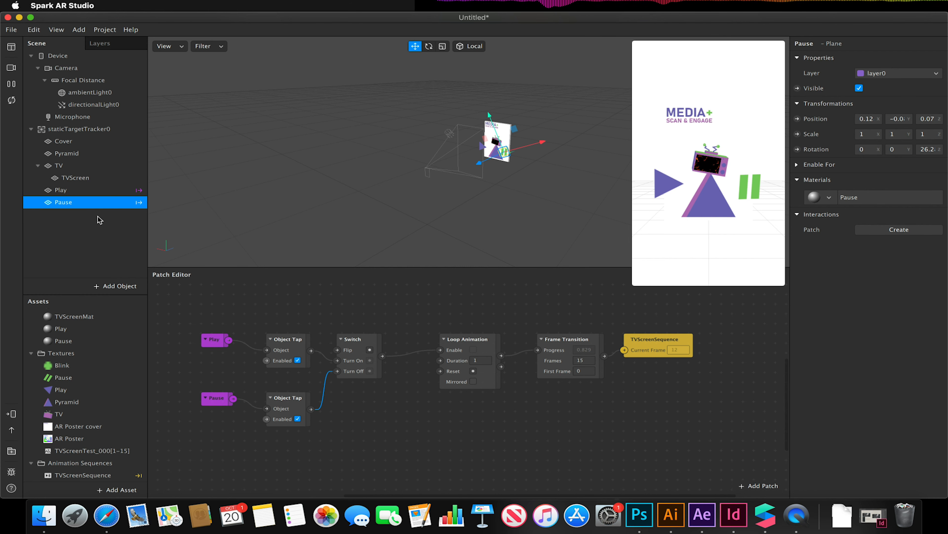
Create an Object Tap patch for TVScreen, place its patches below the Pause ones, and connect the tap output to the Loop Animation's Reset input
click(76, 179)
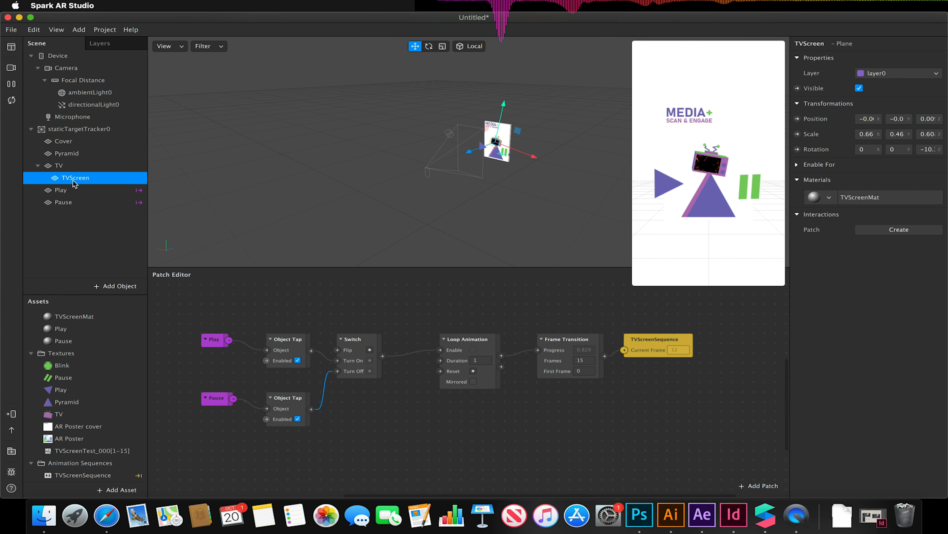
click(875, 229)
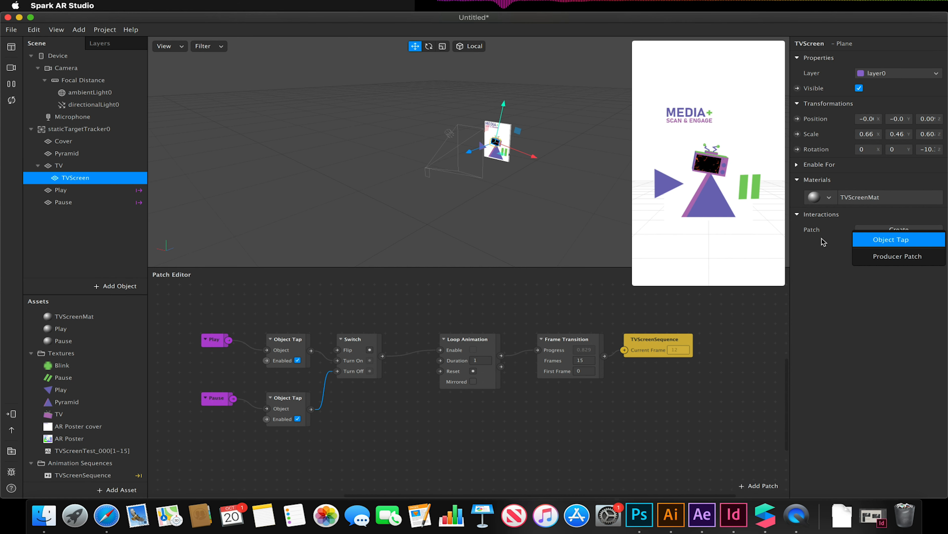
click(898, 240)
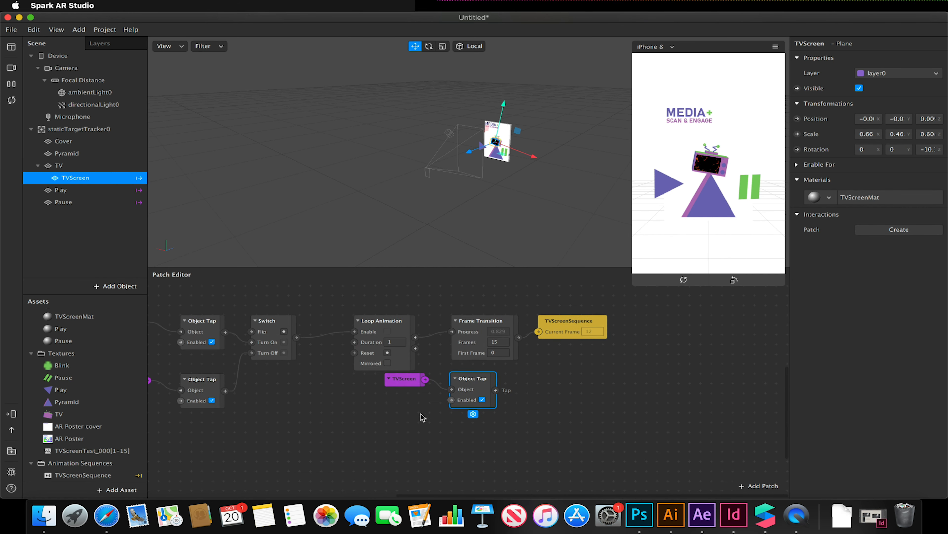
drag(462, 495, 401, 495)
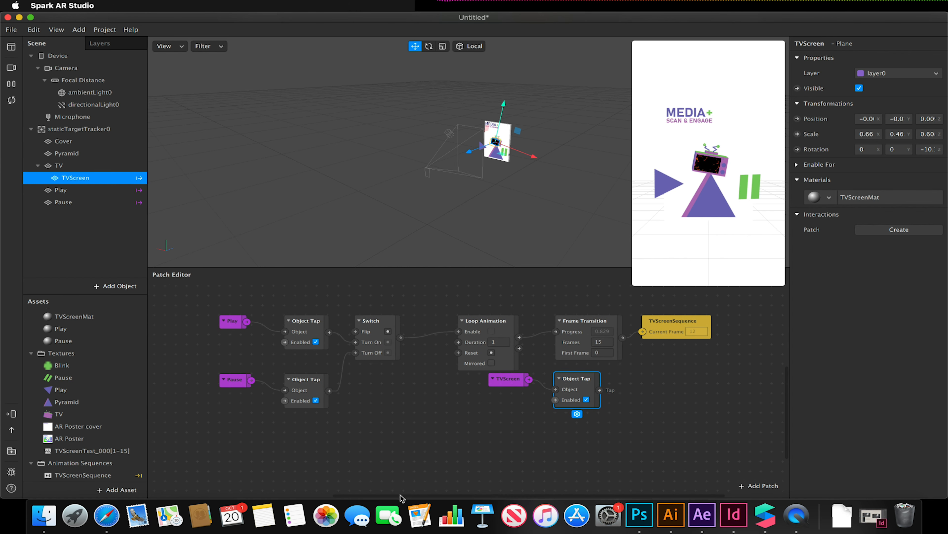
drag(514, 389, 233, 438)
drag(560, 392, 458, 353)
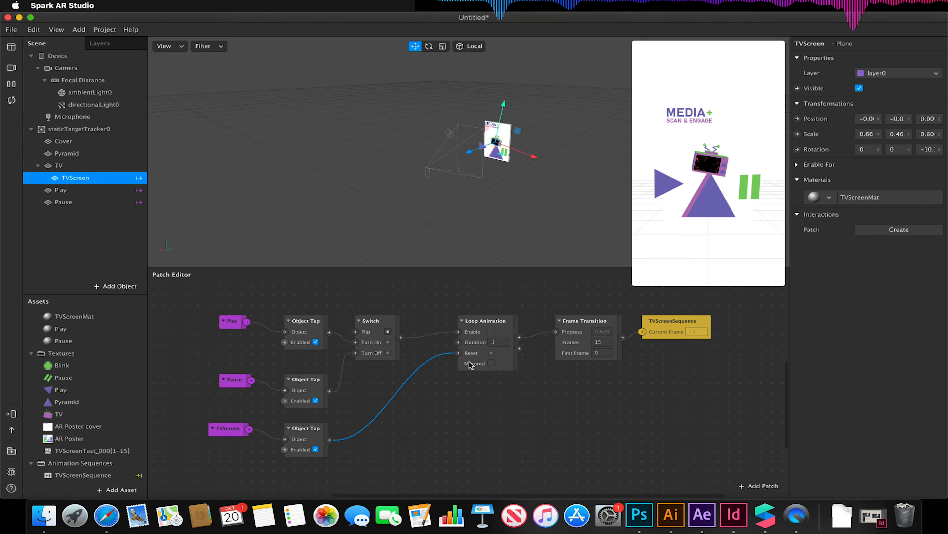
Test the play, pause and reset interactions in the simulator by tapping the Pause bars, the TV screen and the Play triangle
click(491, 331)
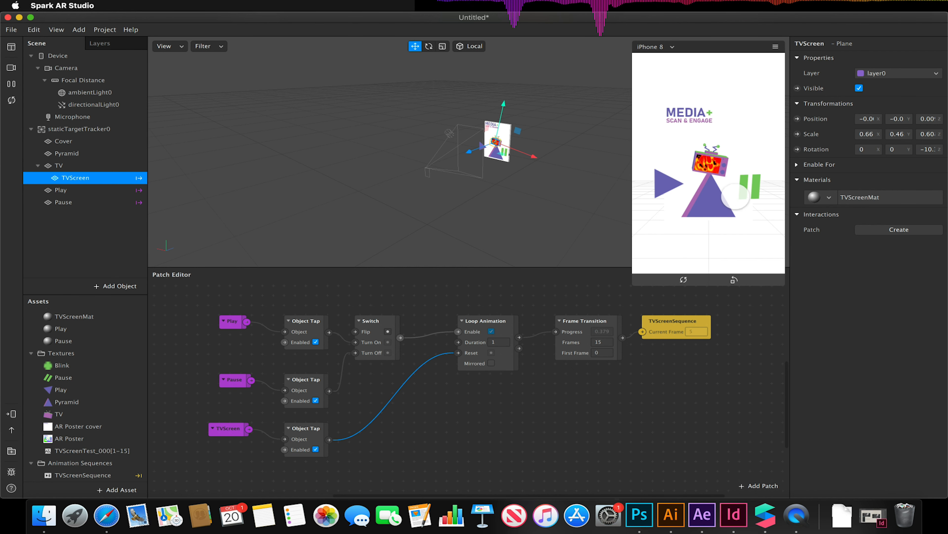
click(749, 186)
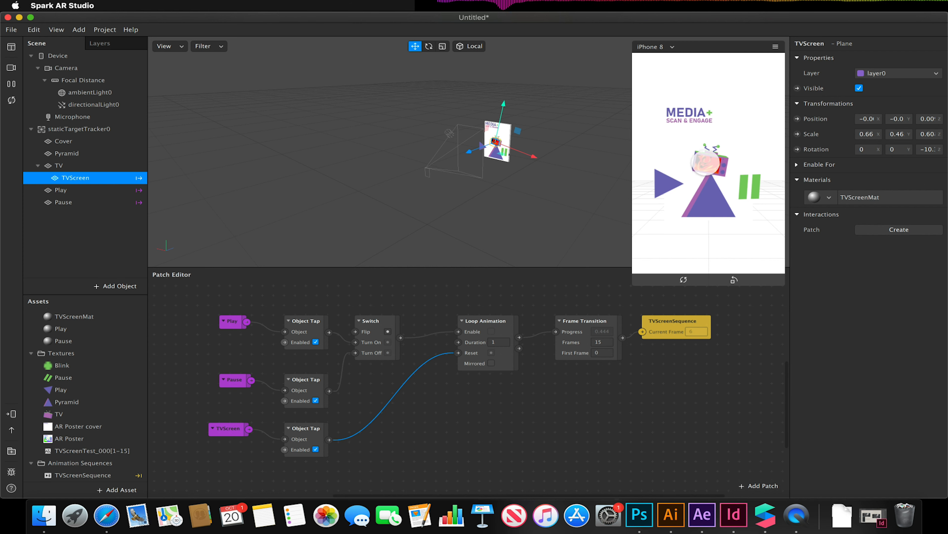
click(707, 163)
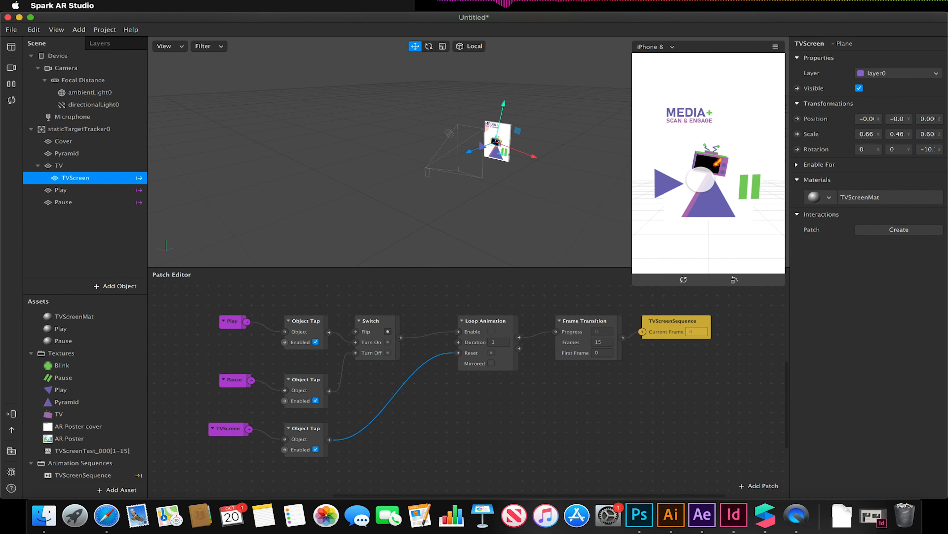
click(658, 183)
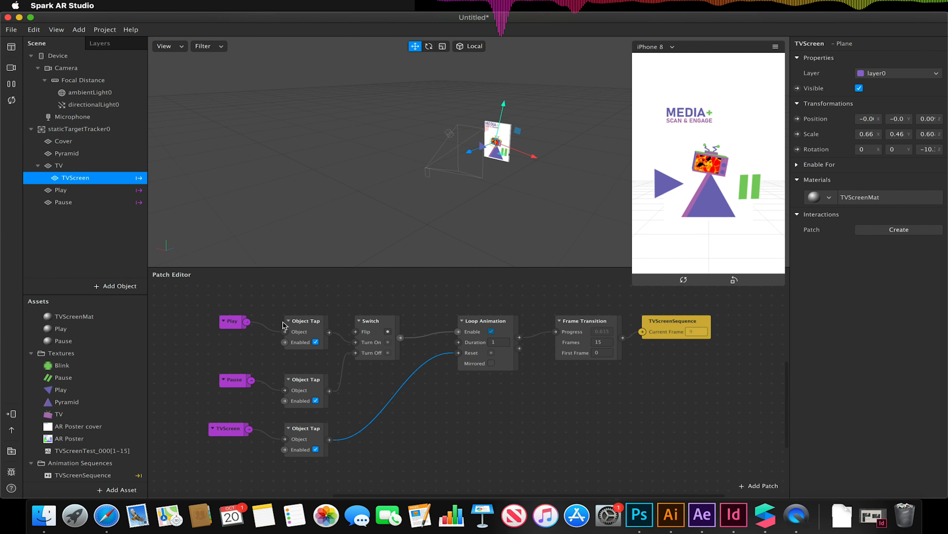
click(343, 303)
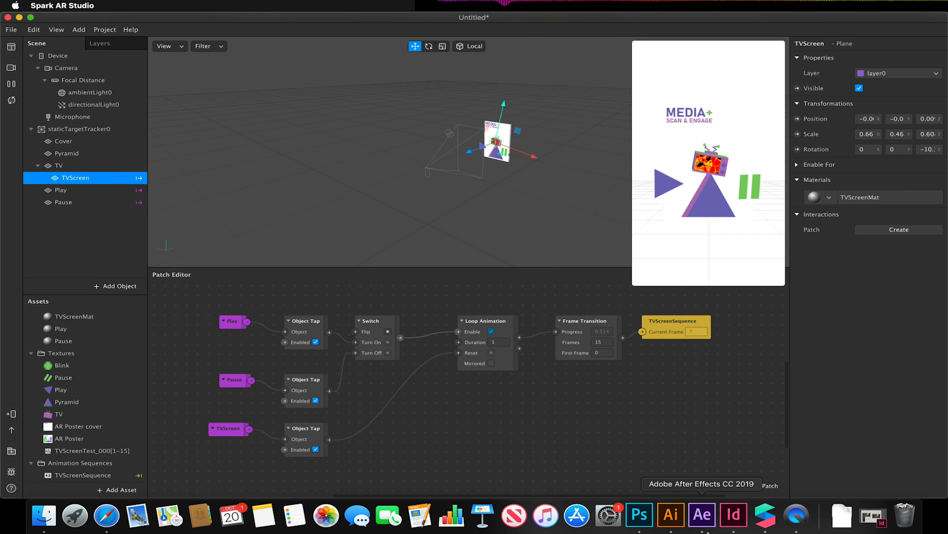
Switch to After Effects and preview the fire animation in Comp 3 by scrubbing from the start to frame 4
click(702, 514)
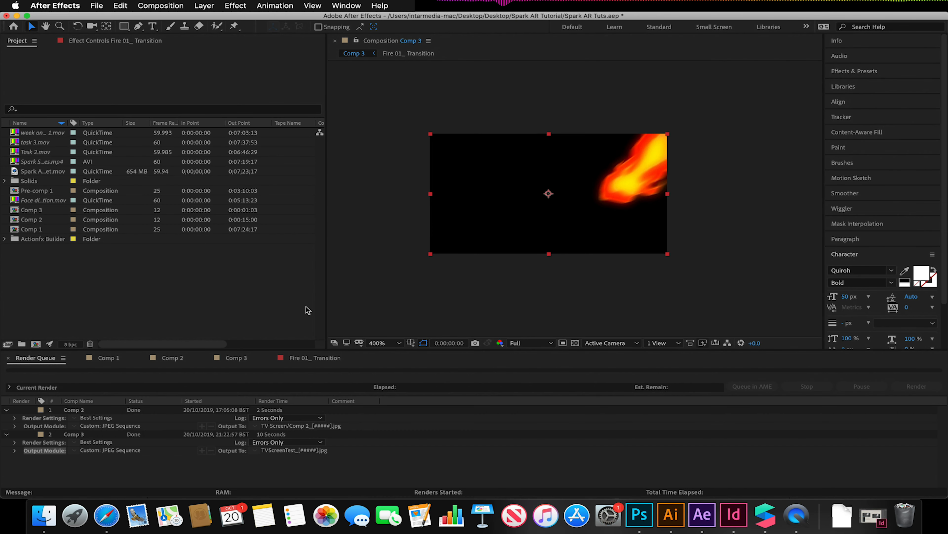
click(241, 362)
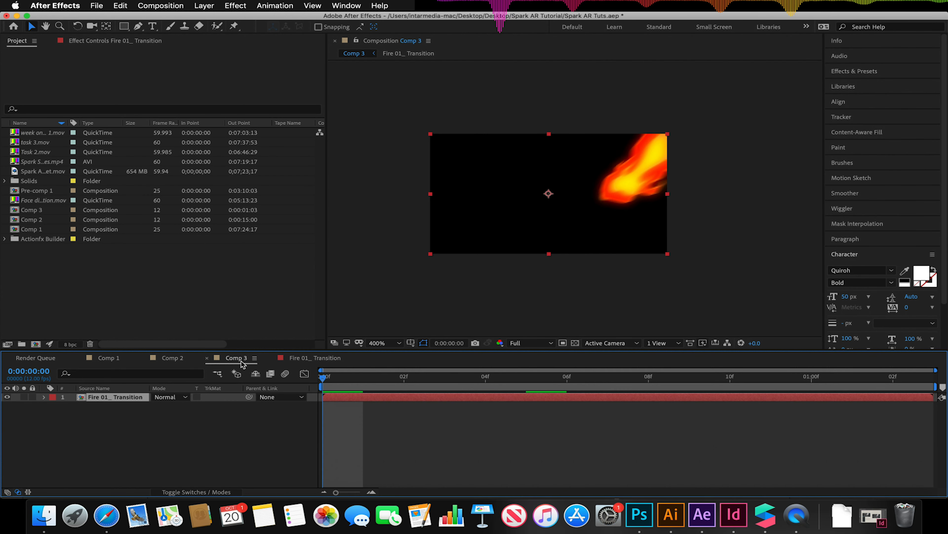
drag(324, 377, 485, 378)
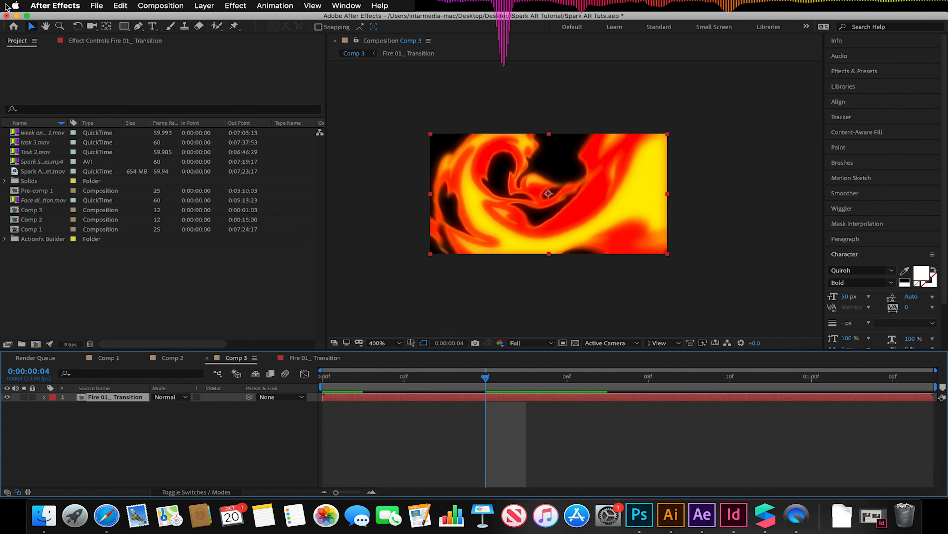
Add Comp 3 to the render queue and open the output module settings of the queued item
click(96, 6)
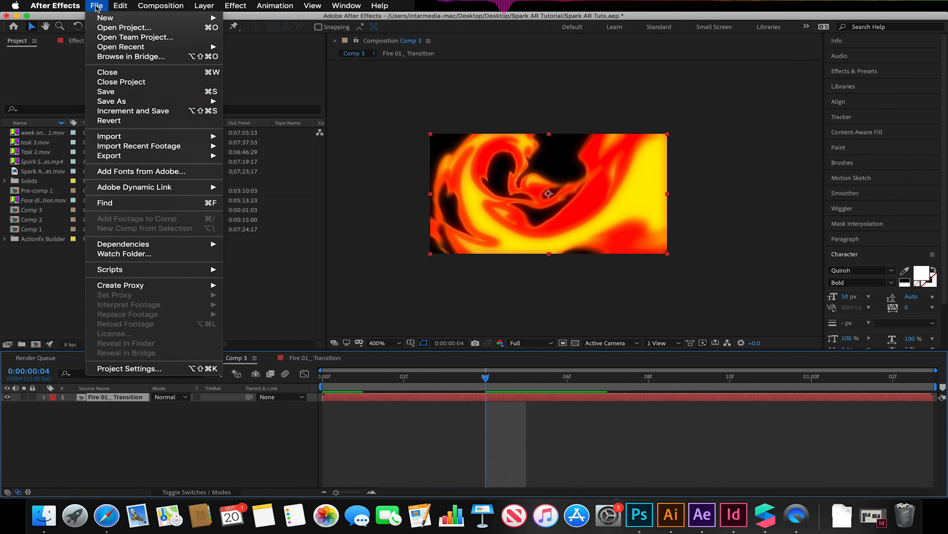
mouse_move(209, 155)
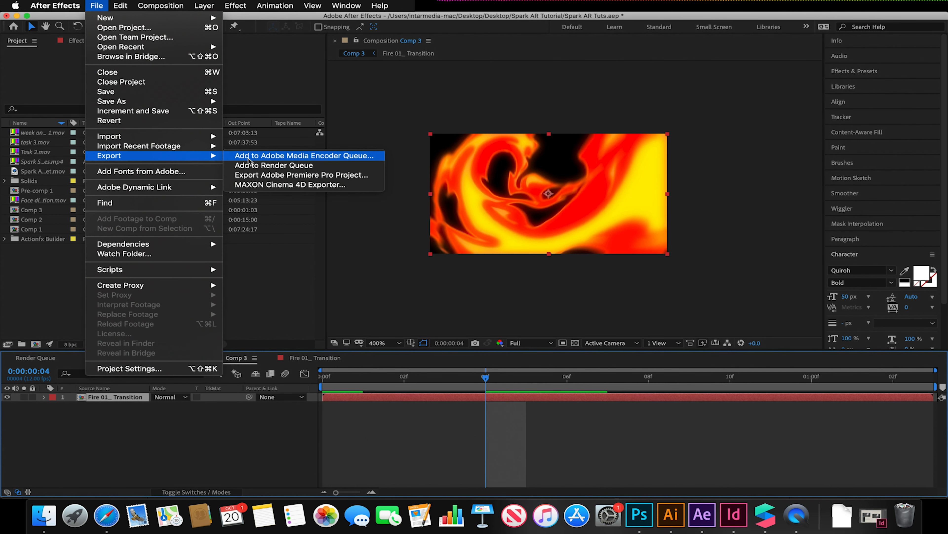
click(251, 170)
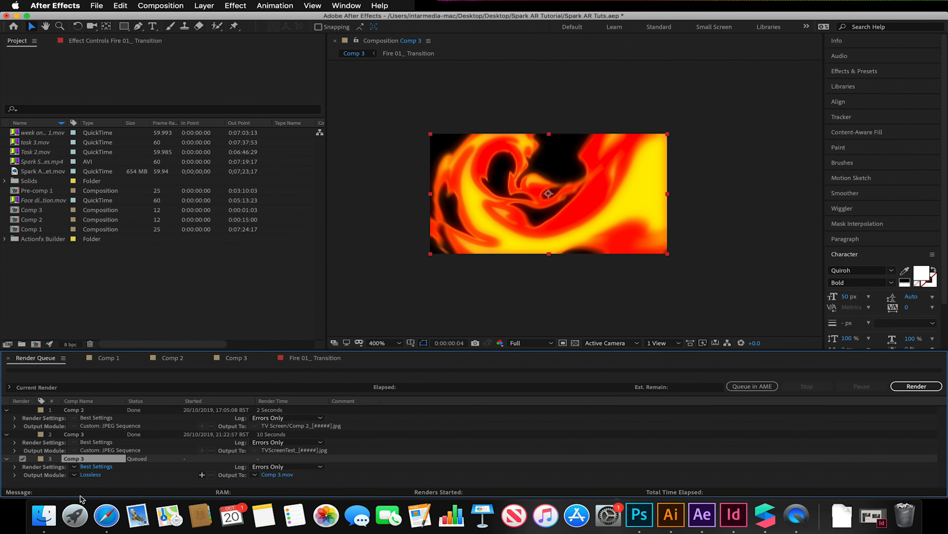
click(90, 475)
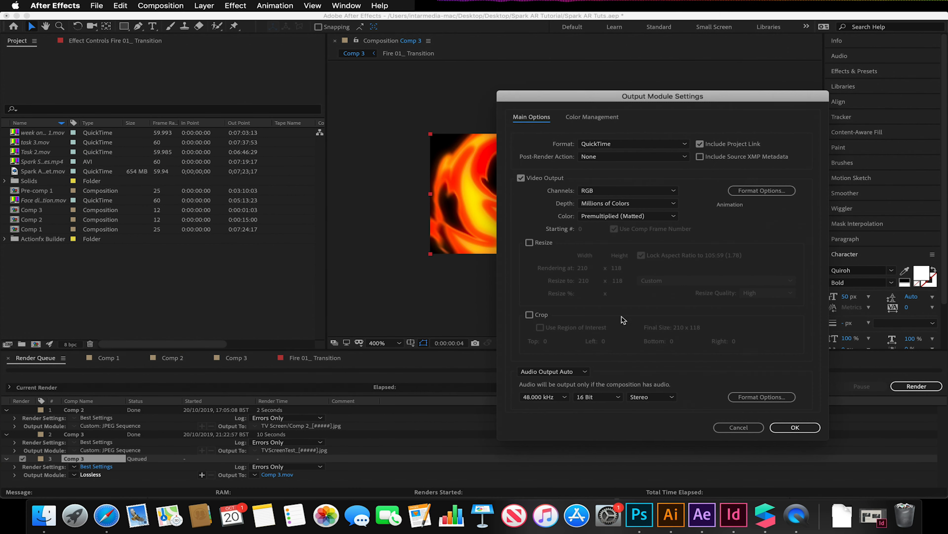
Set the output format to PNG Sequence with RGB + Alpha channels
click(628, 144)
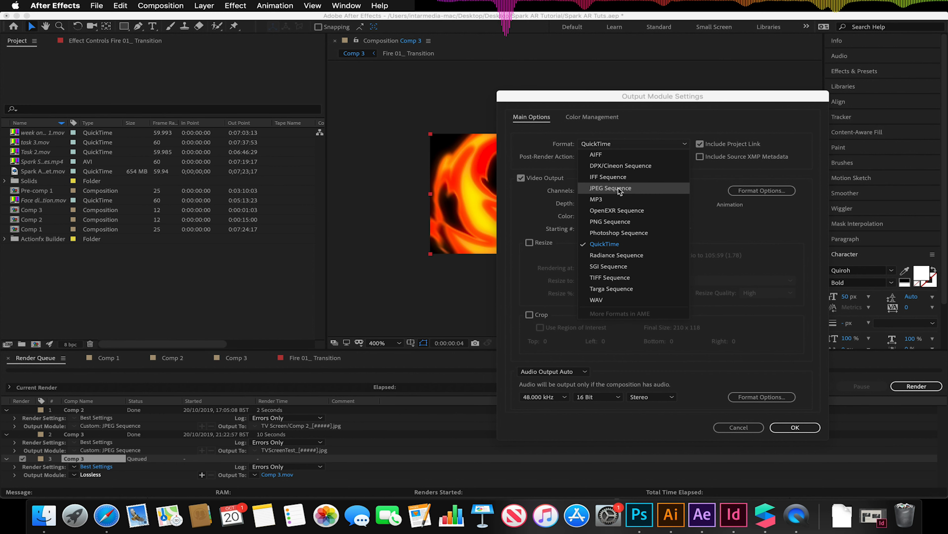
click(620, 222)
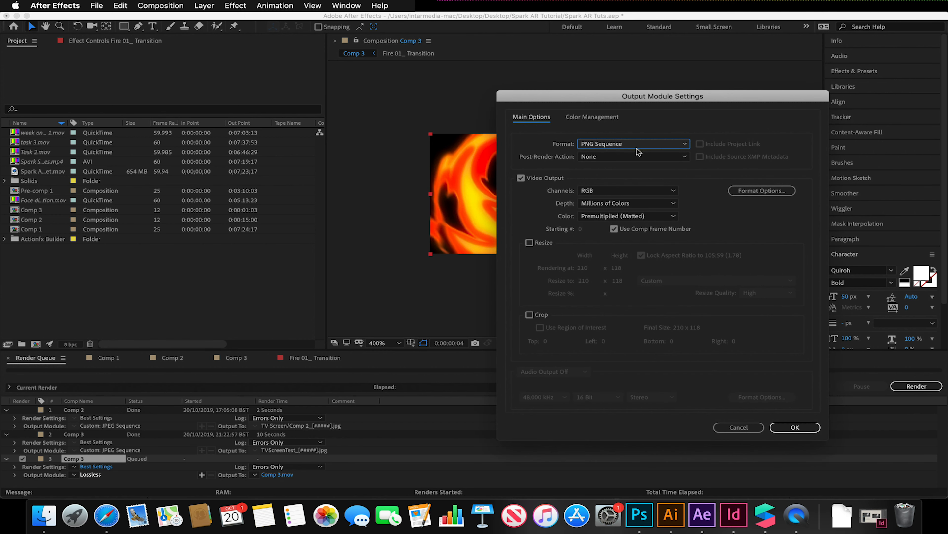
click(601, 191)
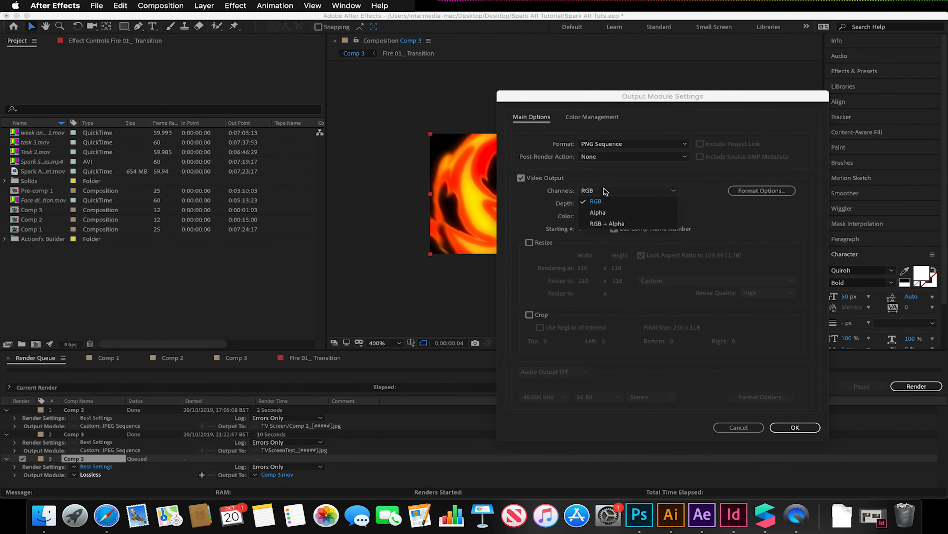
click(604, 223)
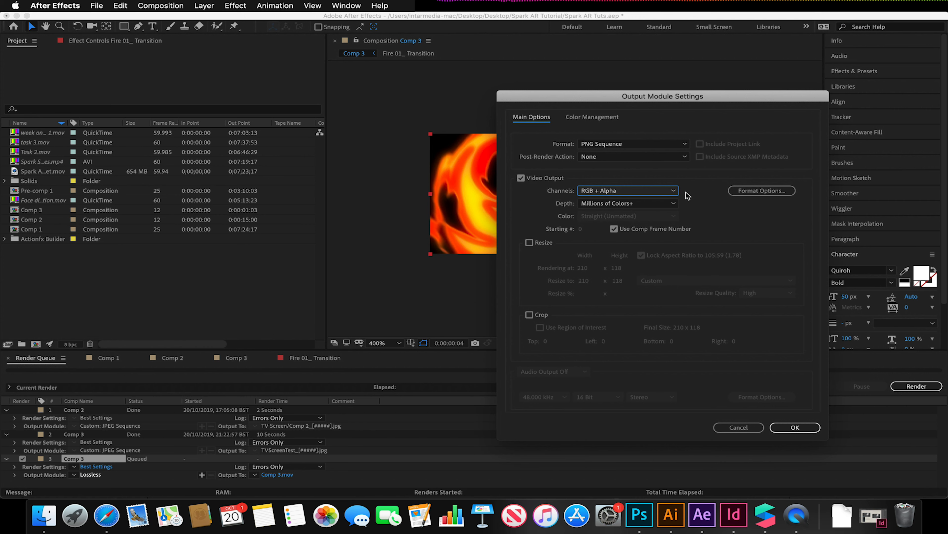
Set the output format to JPEG Sequence and accept the output module settings
click(599, 143)
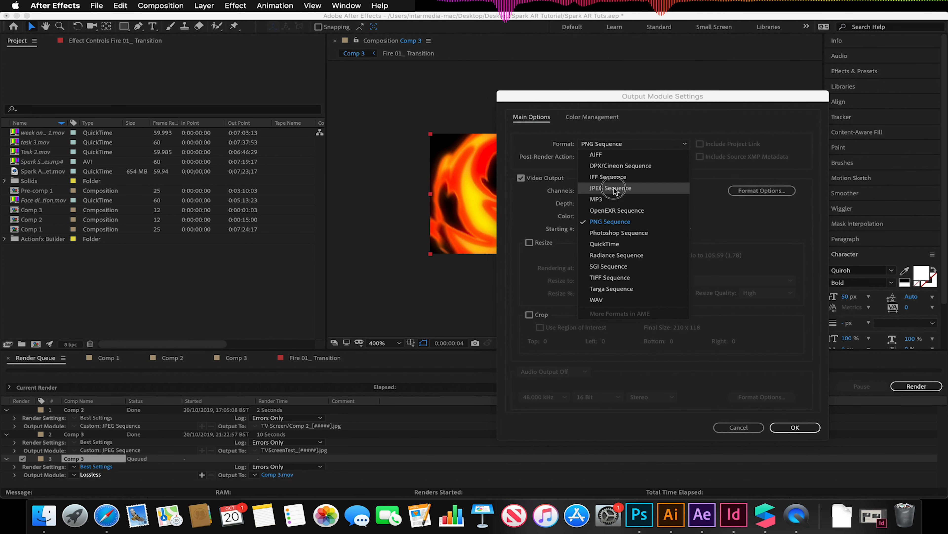
click(621, 187)
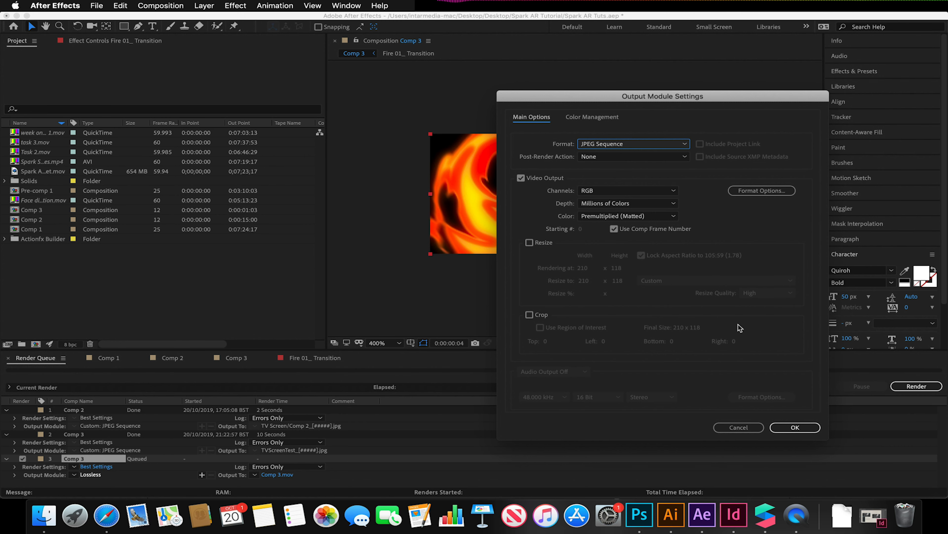
click(793, 427)
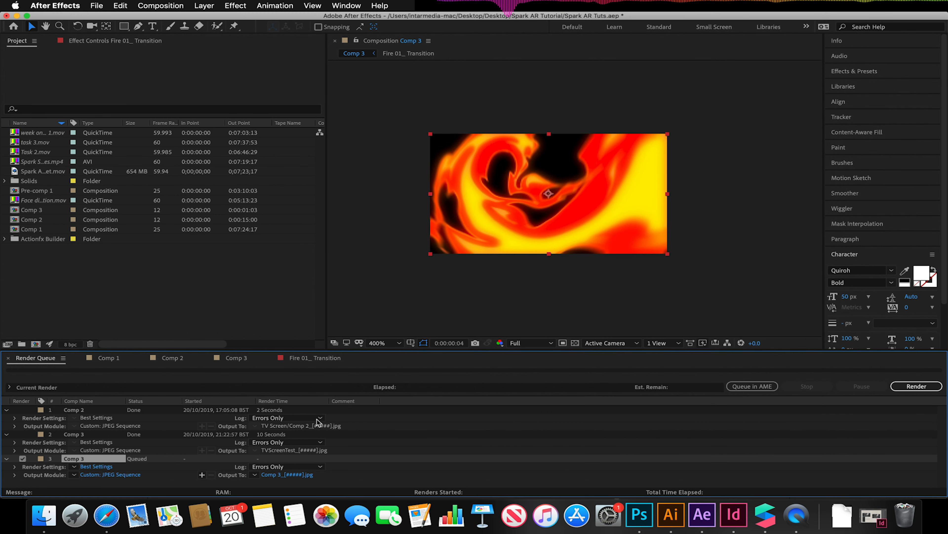
Save the queued Comp 3 output destination as Comp 3_[#####].jpg in the current project folder
click(284, 475)
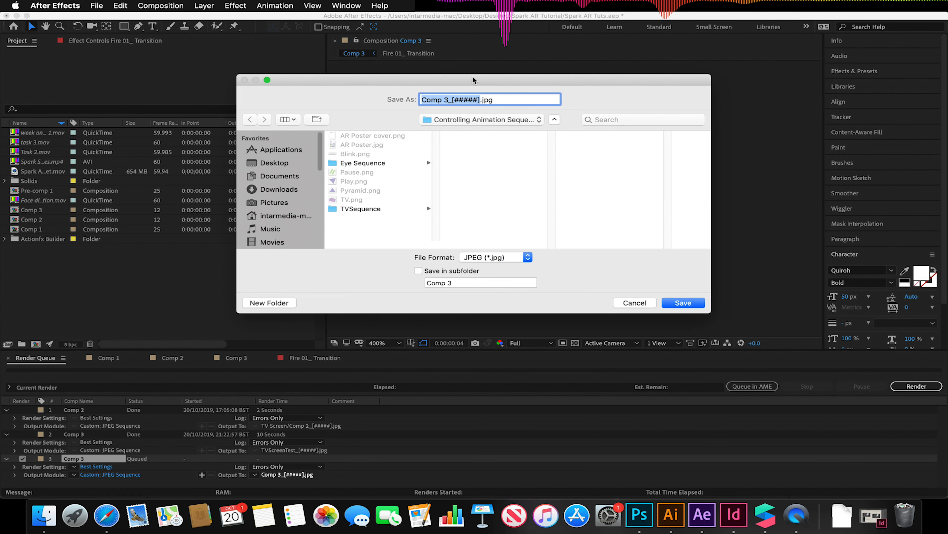
click(450, 100)
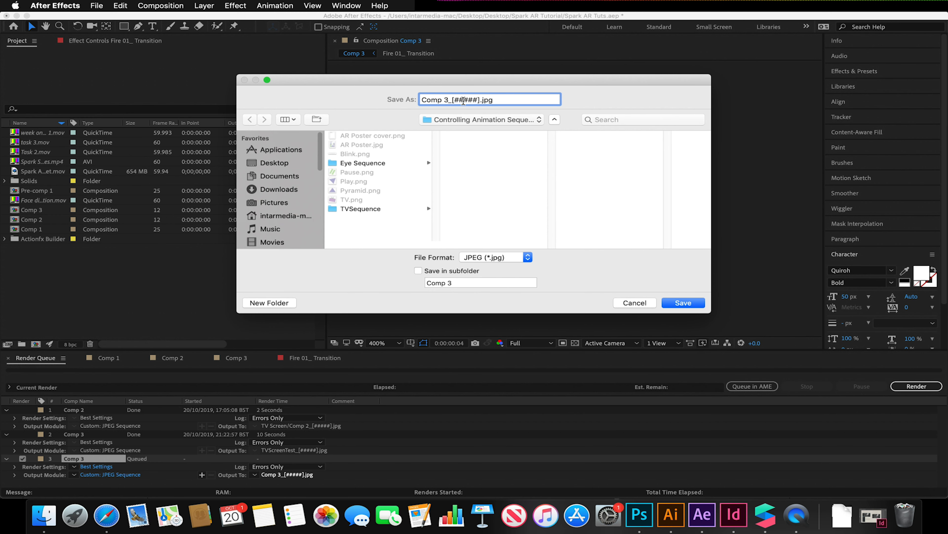
click(682, 303)
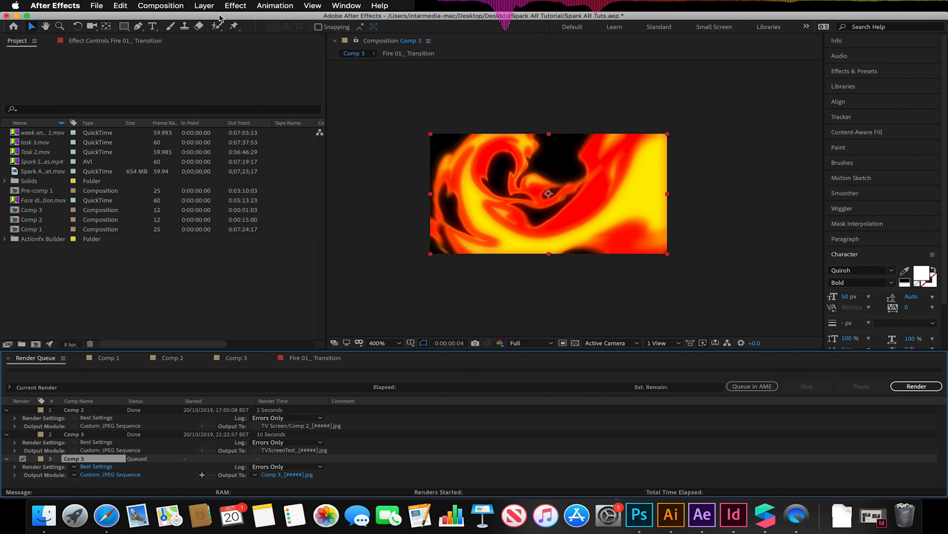
Review the size, frame rate and duration in Comp 3's composition settings, leaving them unchanged
click(161, 5)
click(335, 104)
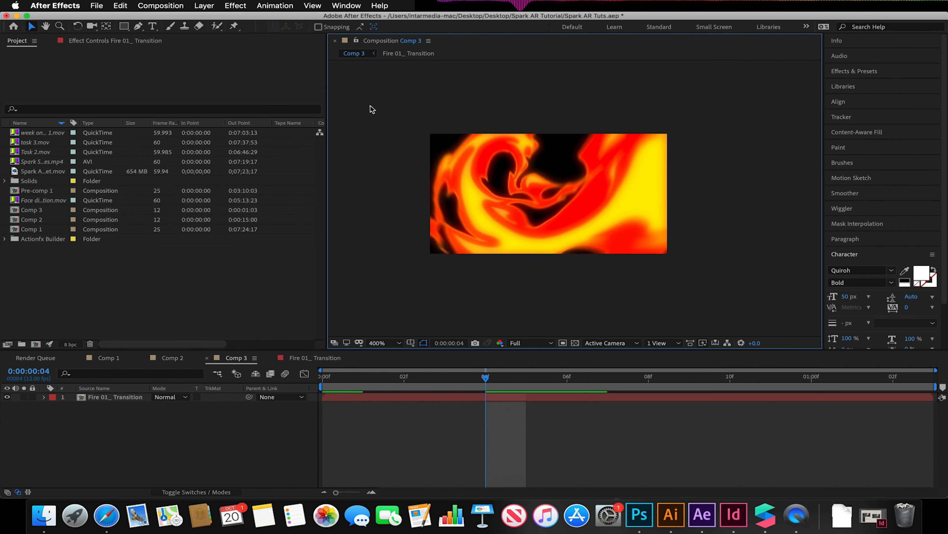
click(153, 5)
click(176, 34)
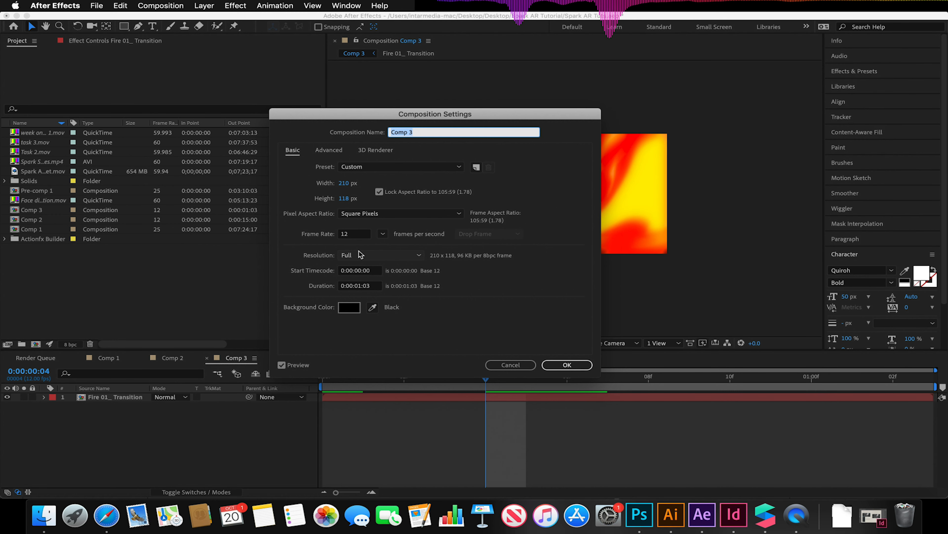
click(511, 365)
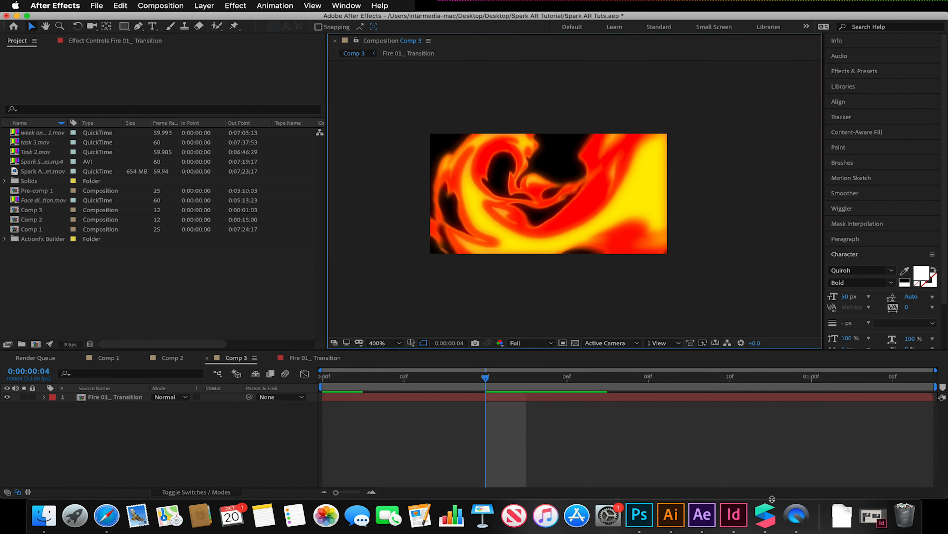
Switch back to Spark AR Studio and add a plane as a child of the Pyramid object
click(766, 513)
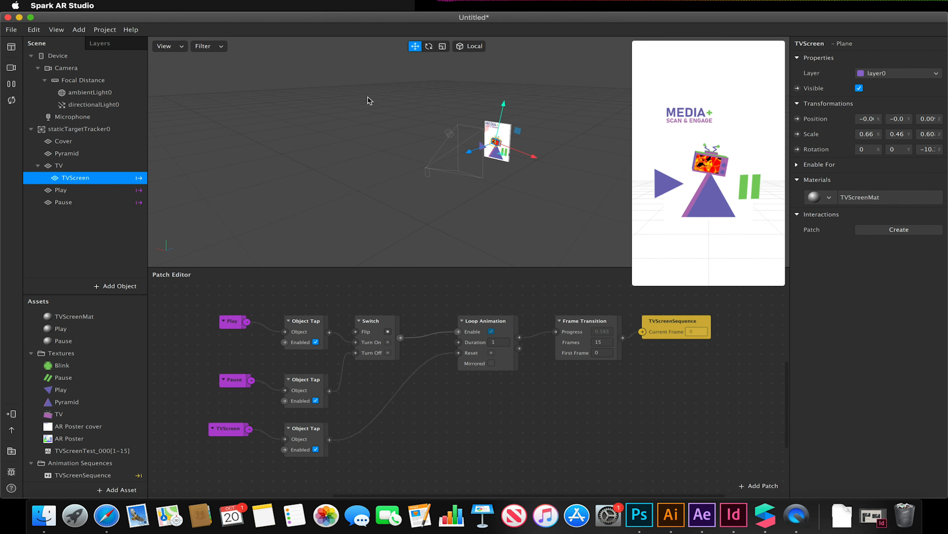
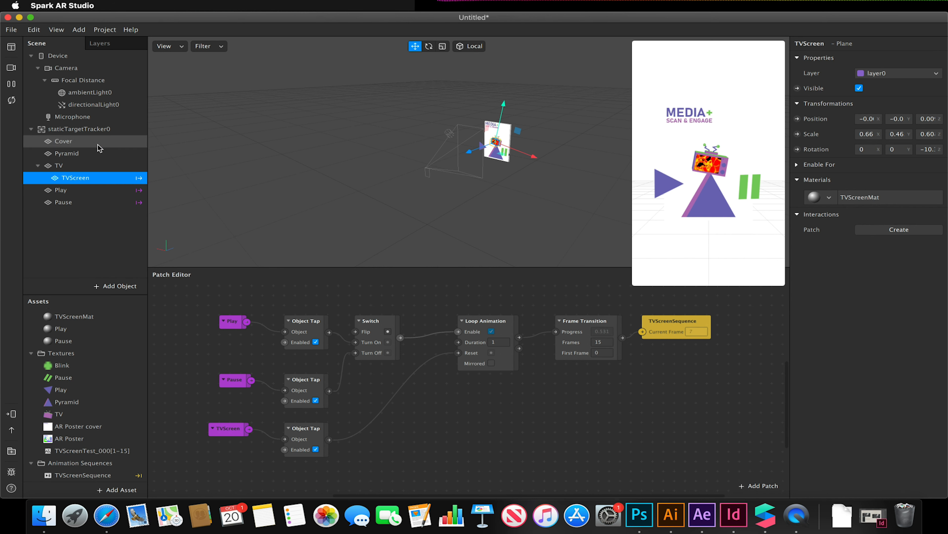
click(67, 154)
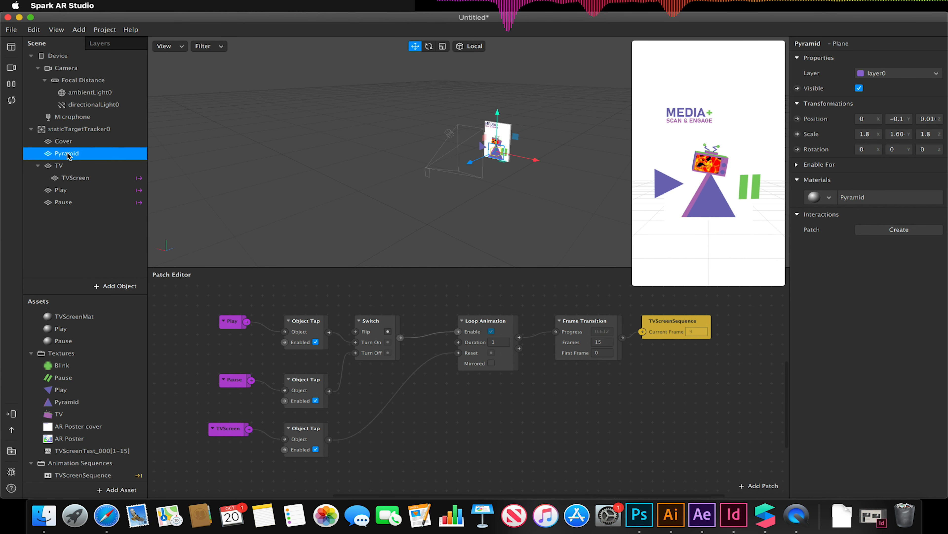
right_click(68, 155)
mouse_move(97, 162)
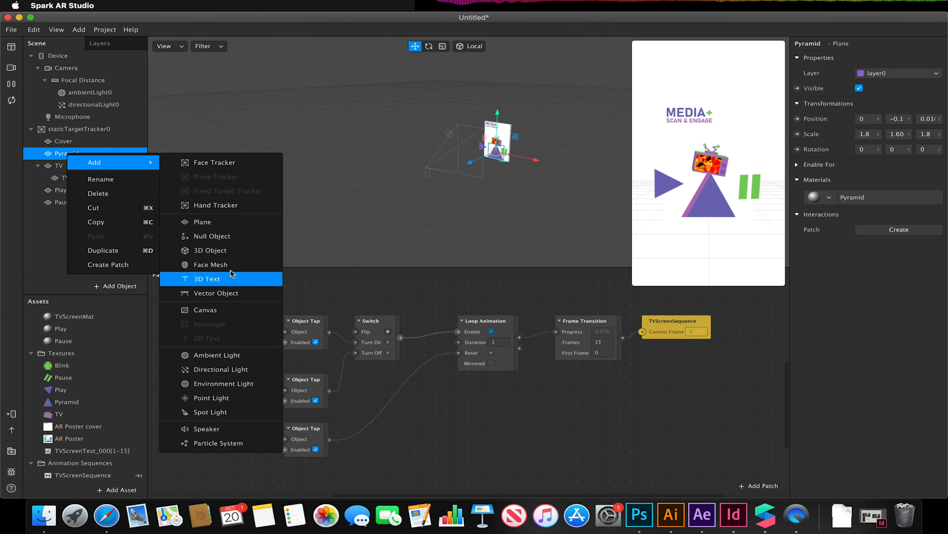
click(221, 224)
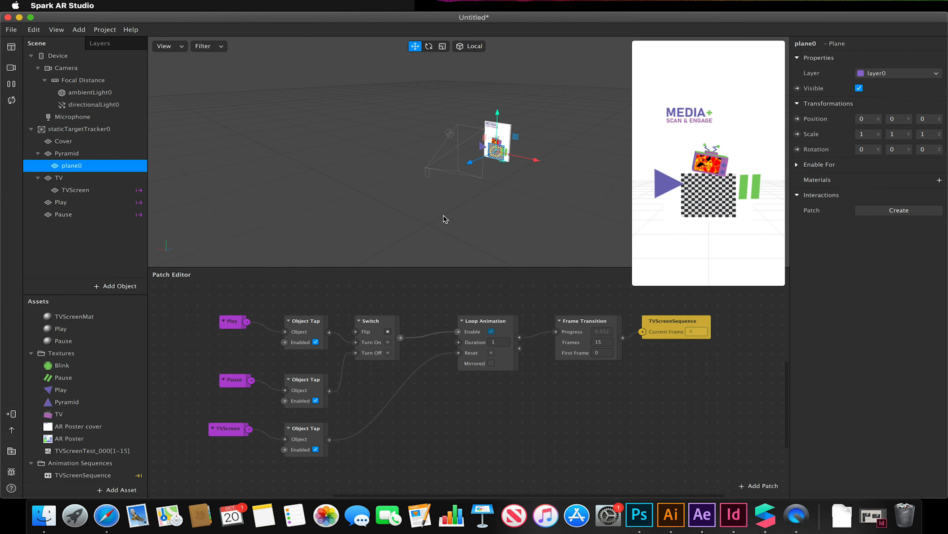
Scale the new plane to about 0.51 wide and 0.37 high and move it slightly down on the pyramid
click(442, 46)
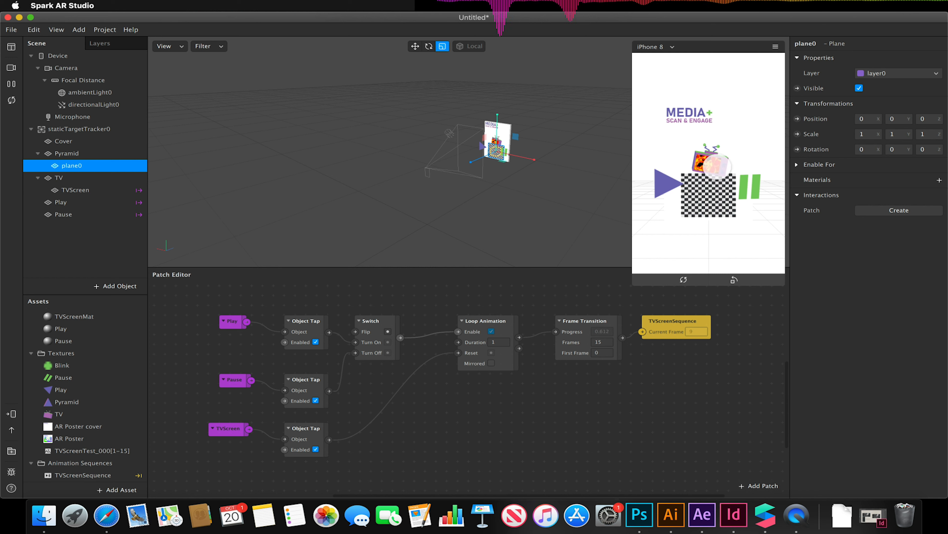
drag(488, 160, 492, 157)
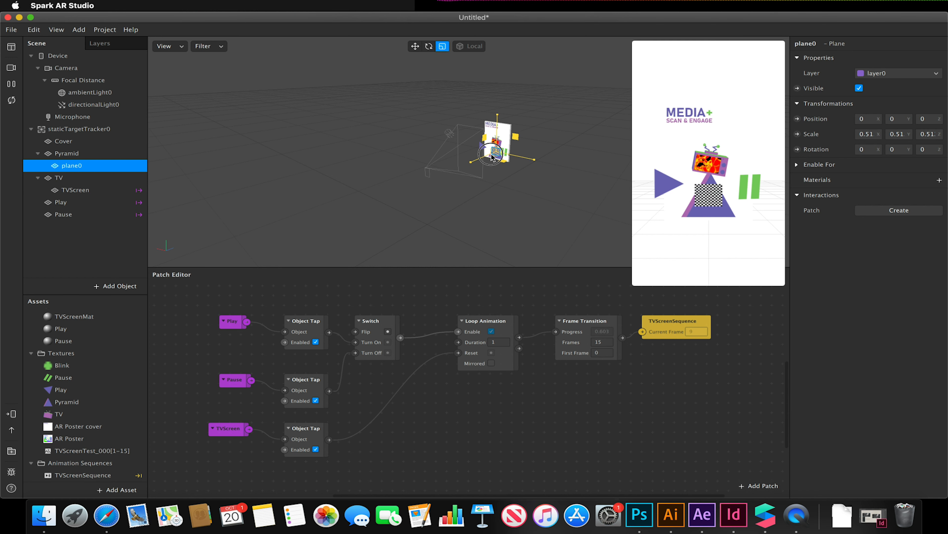
click(415, 46)
drag(498, 117, 502, 129)
click(442, 46)
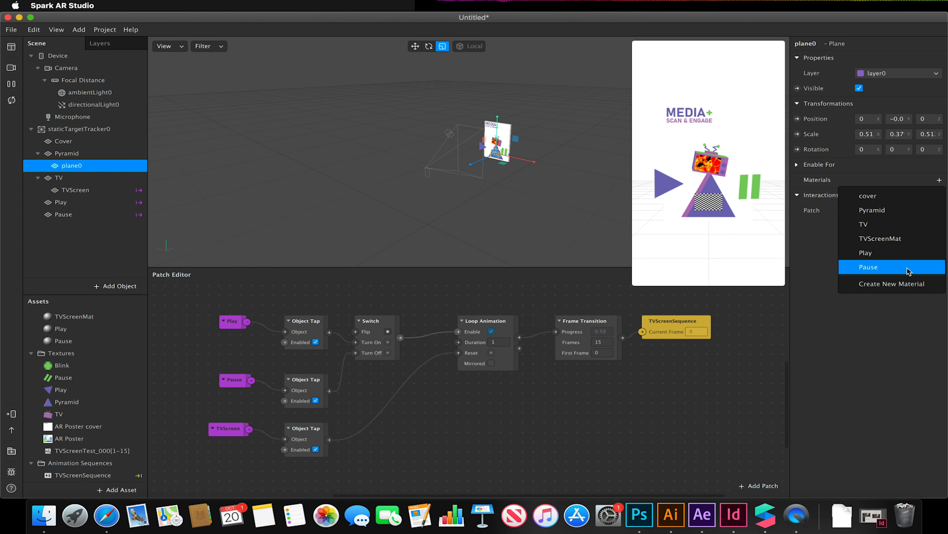
Create a new material for the pyramid's child plane and rename the material Eye
click(906, 283)
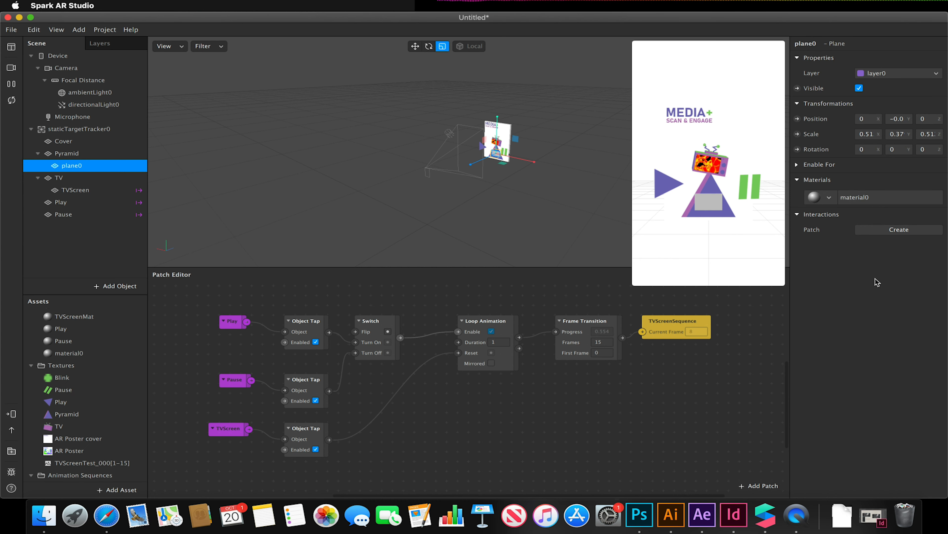
right_click(96, 353)
click(112, 361)
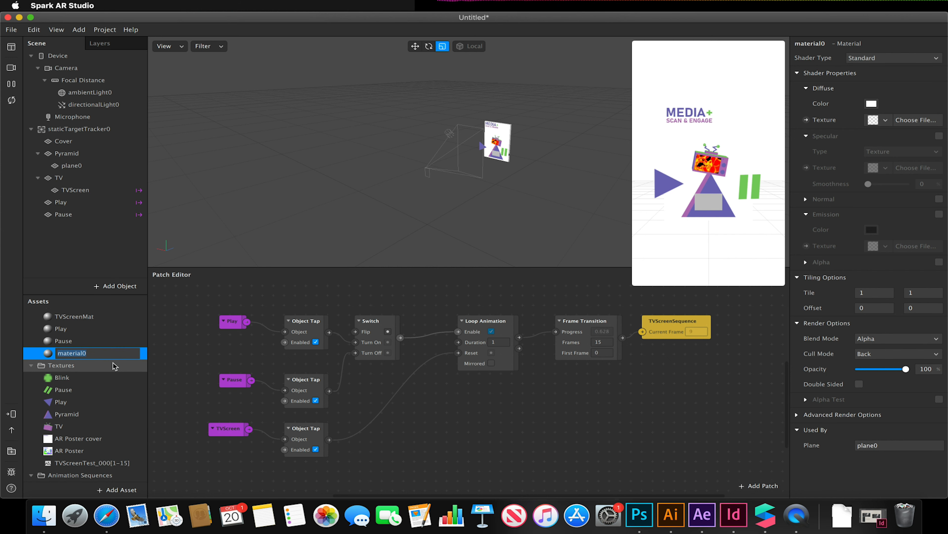
text(E)
key(Return)
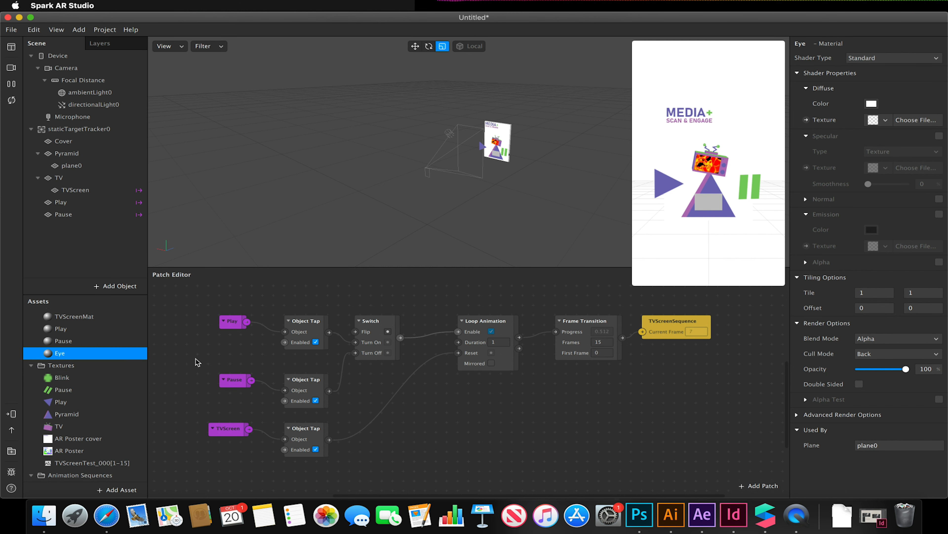
Set the Eye material's shader type to Flat
click(863, 59)
click(870, 60)
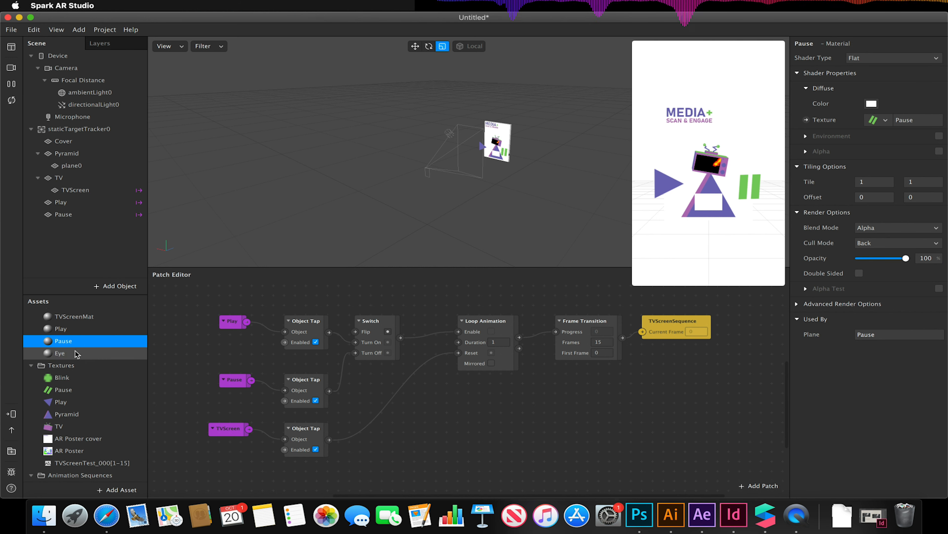
Enable Alpha Test for all the materials from cover to Eye at once
key(Return)
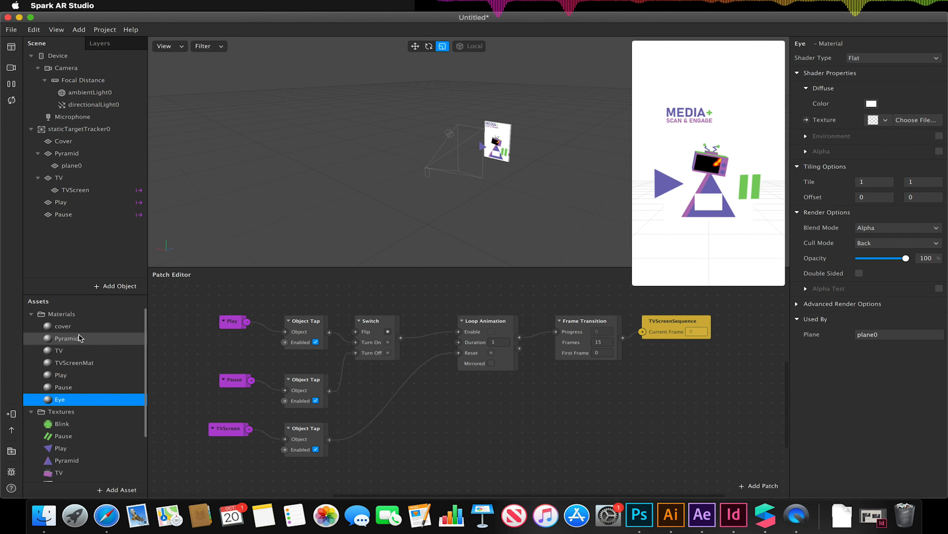
shift+click(76, 330)
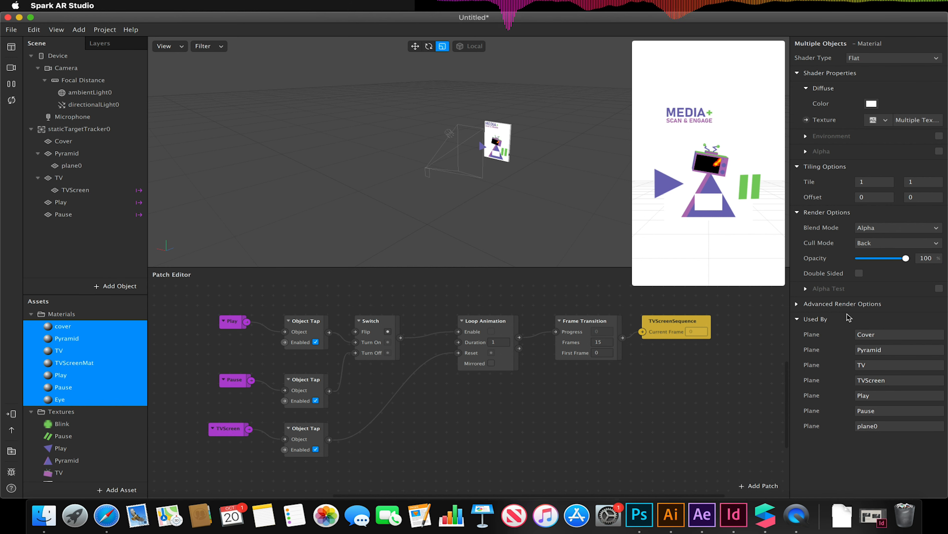
click(938, 289)
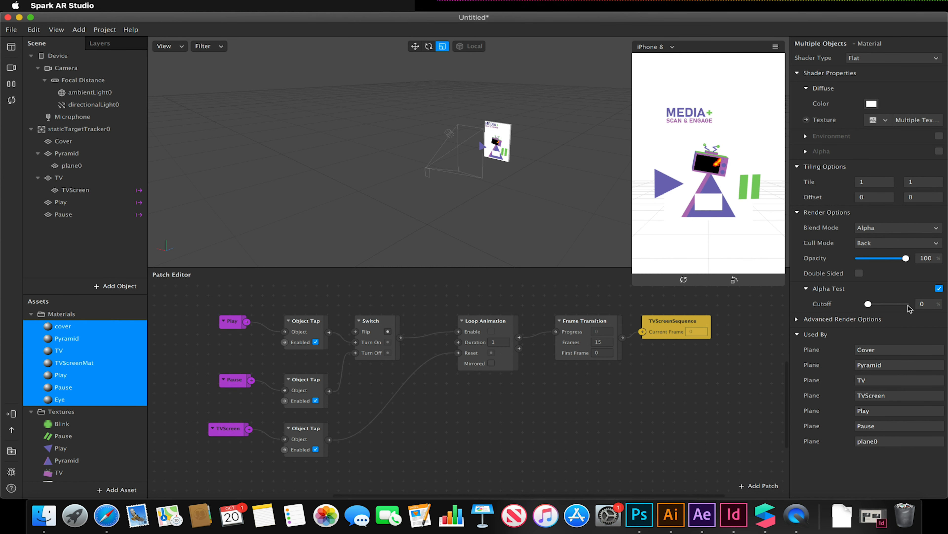
Turn Alpha Test off for all the selected materials and back on to compare how the planes render
click(939, 289)
scroll(523, 157, up, 10)
scroll(529, 158, up, 8)
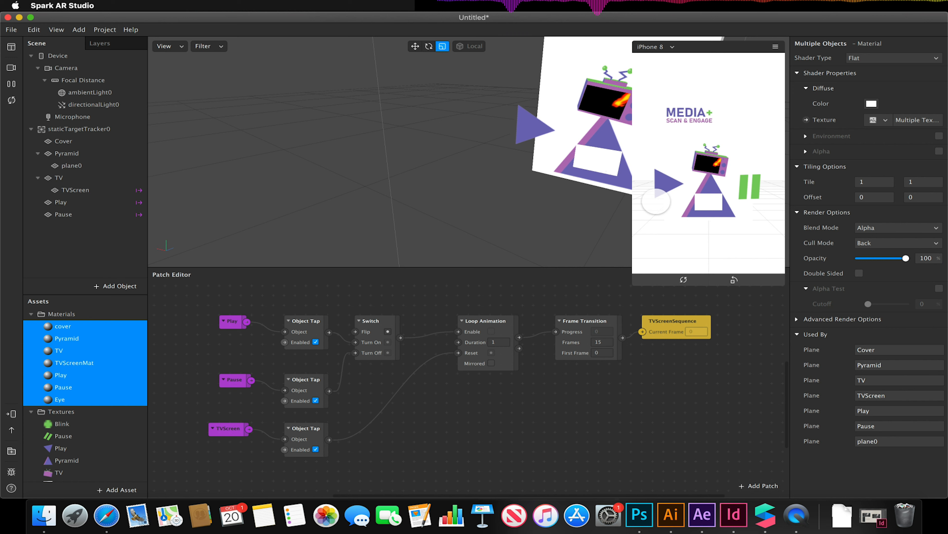
click(939, 288)
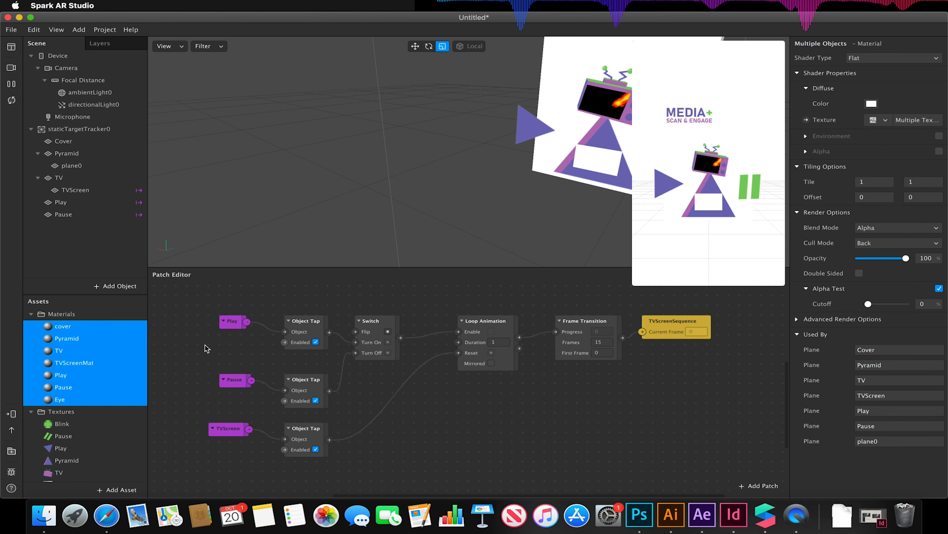
Add a new animation sequence asset and name it EyeSequence
click(71, 400)
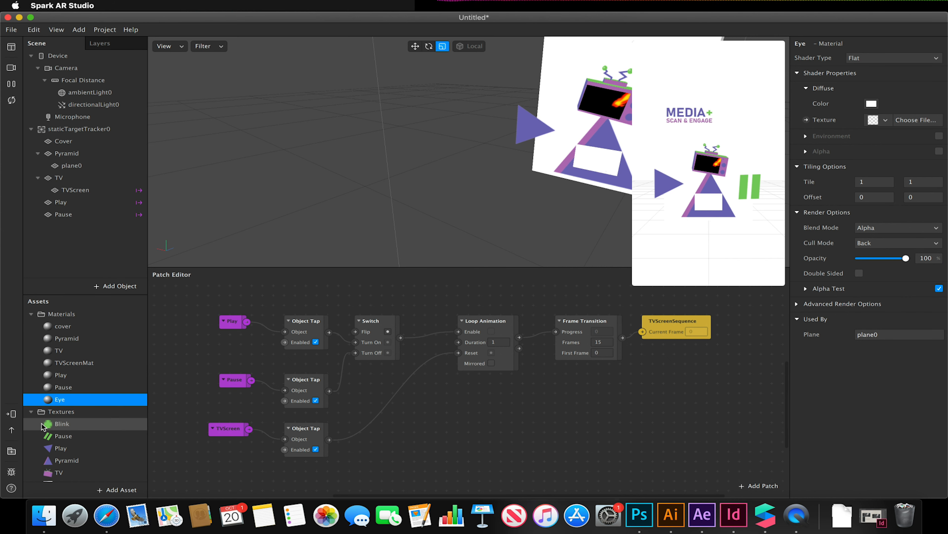
scroll(89, 441, down, 3)
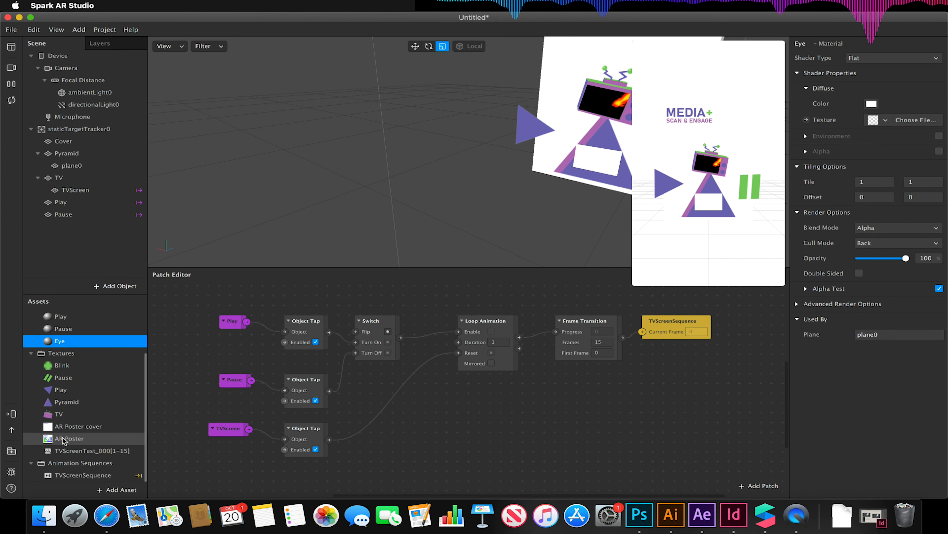
click(78, 463)
click(116, 489)
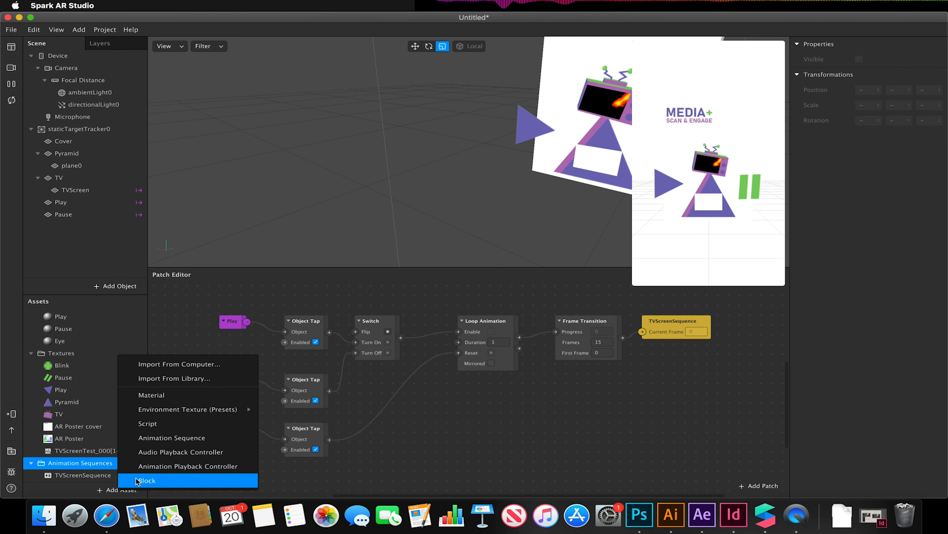
click(163, 441)
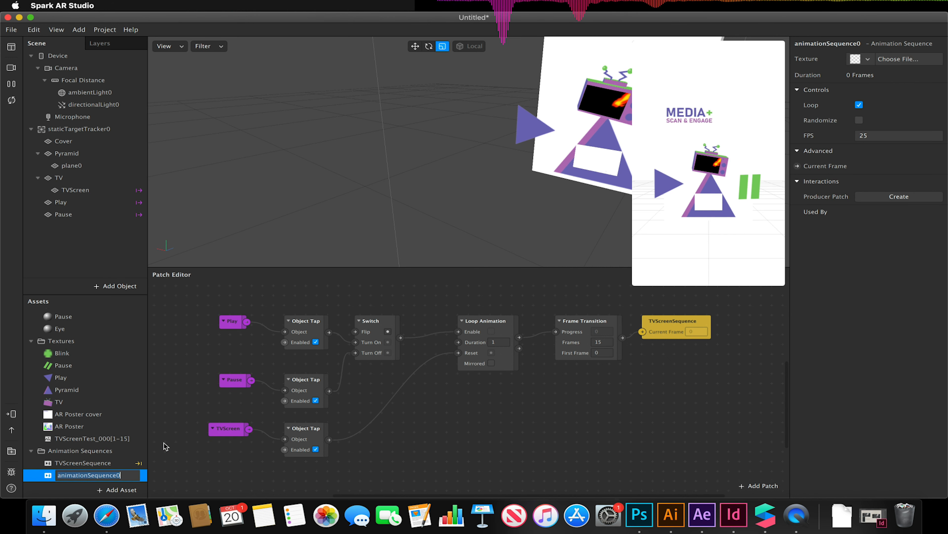
text(EyeSequence)
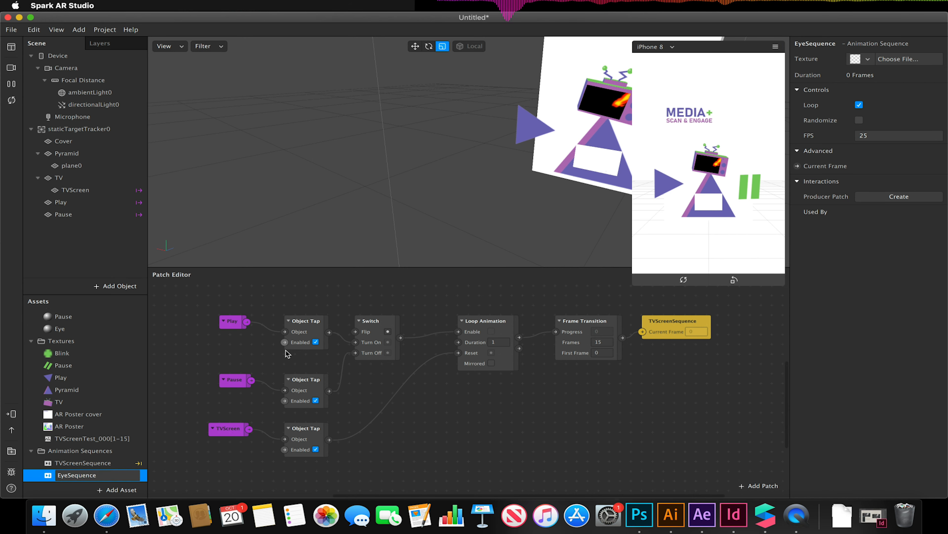
Load all the PNG frames from the Eye Sequence folder, Eye_00000 to Eye_00238, as EyeSequence's texture
click(898, 60)
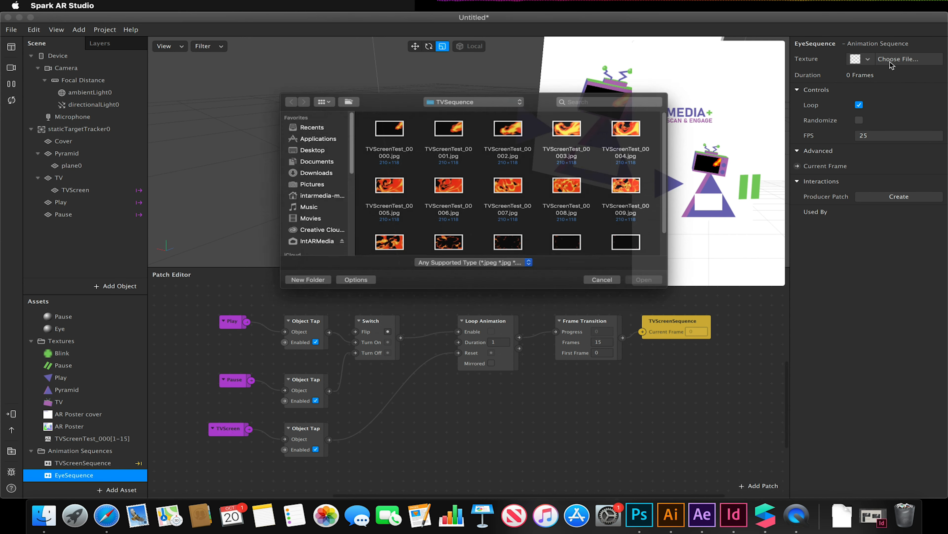
click(464, 89)
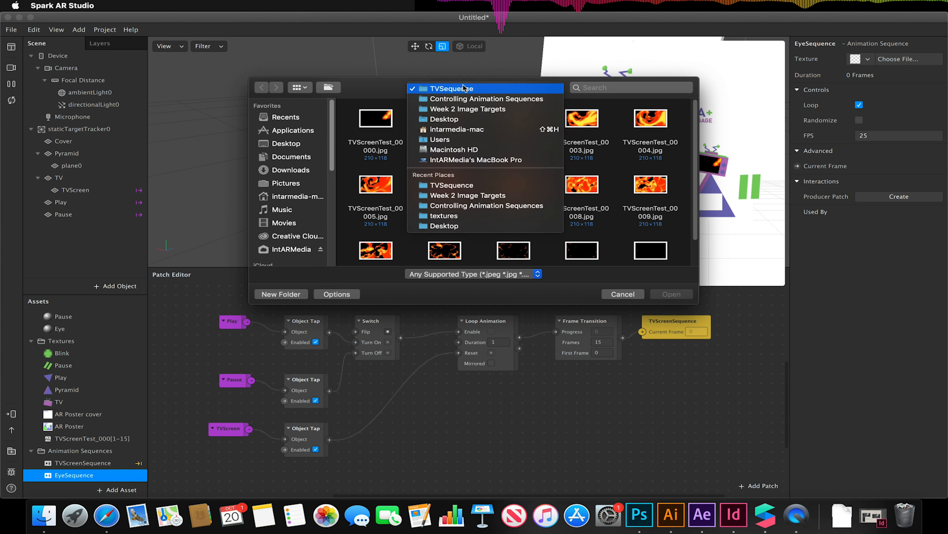
click(472, 97)
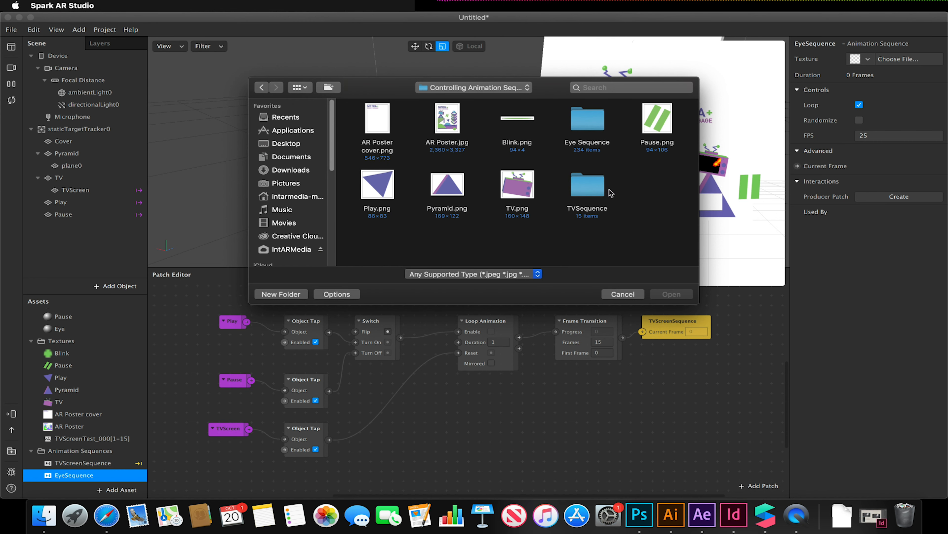
double_click(581, 122)
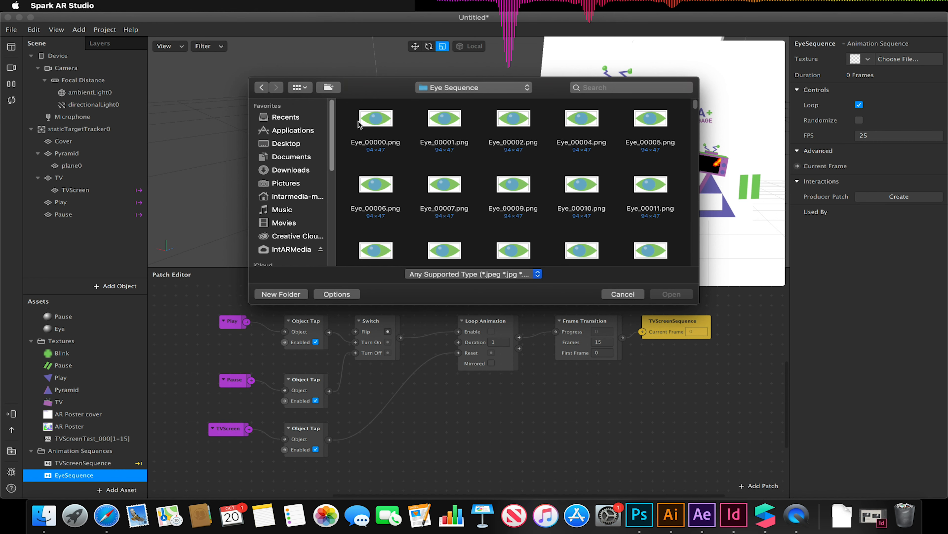
drag(351, 116, 684, 348)
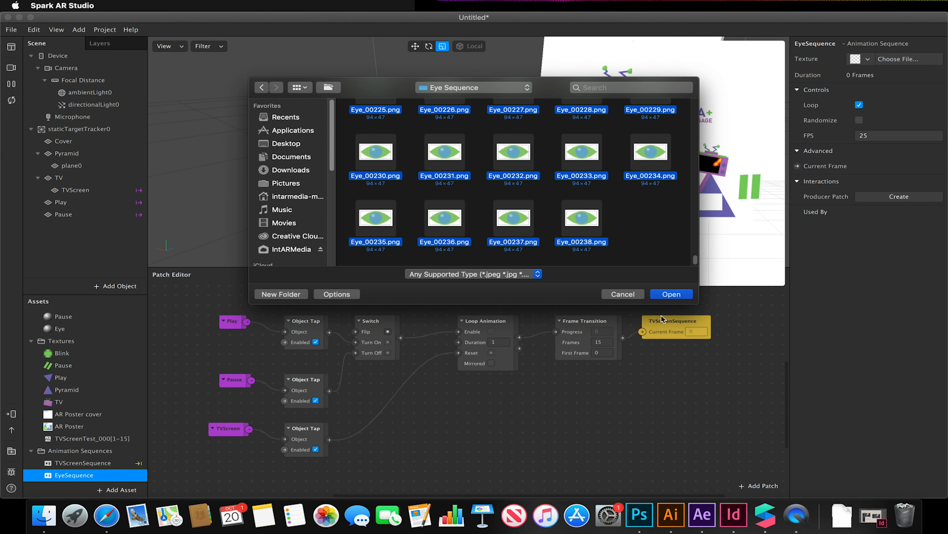
click(672, 294)
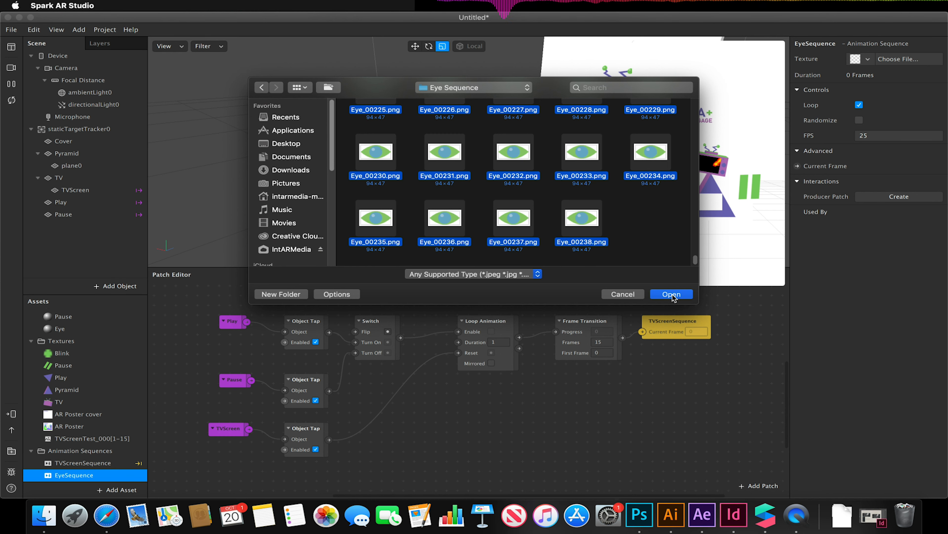
click(672, 294)
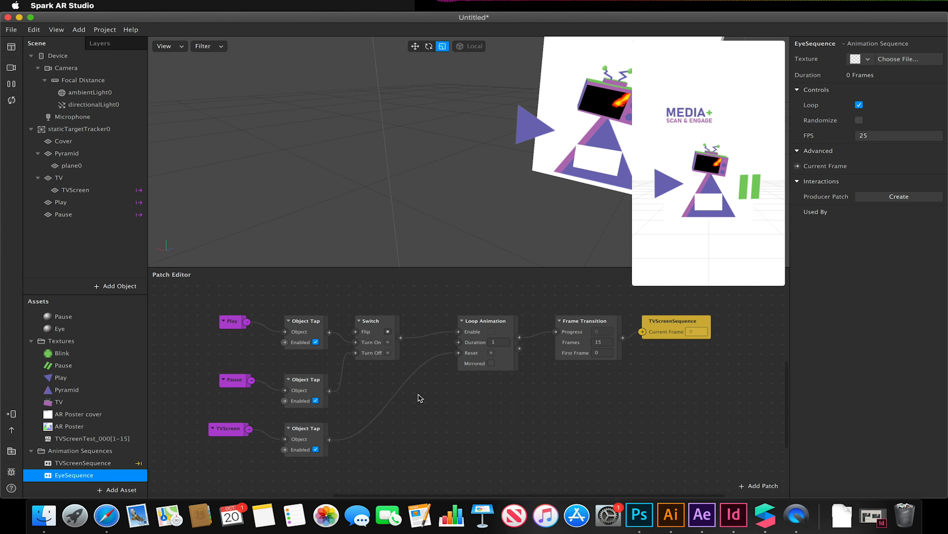
click(201, 301)
click(162, 387)
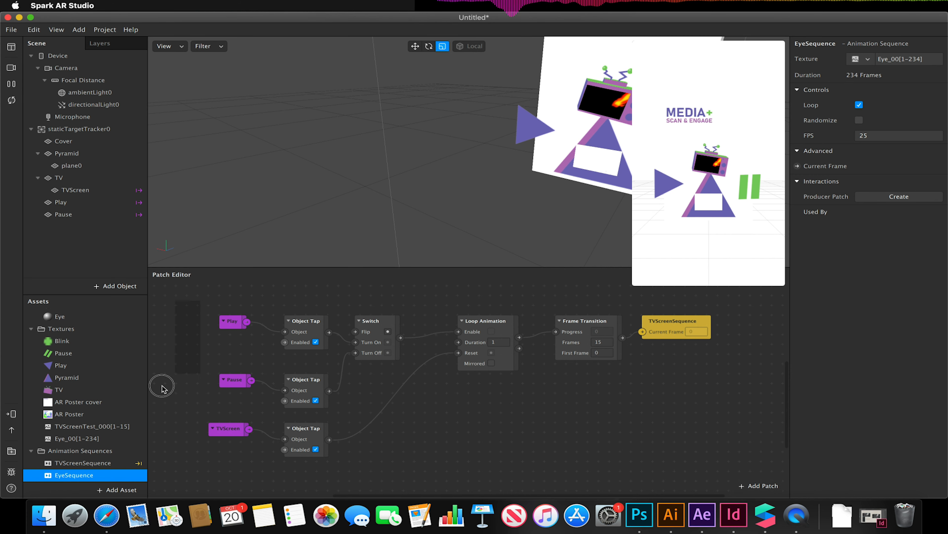
scroll(162, 388, left, 5)
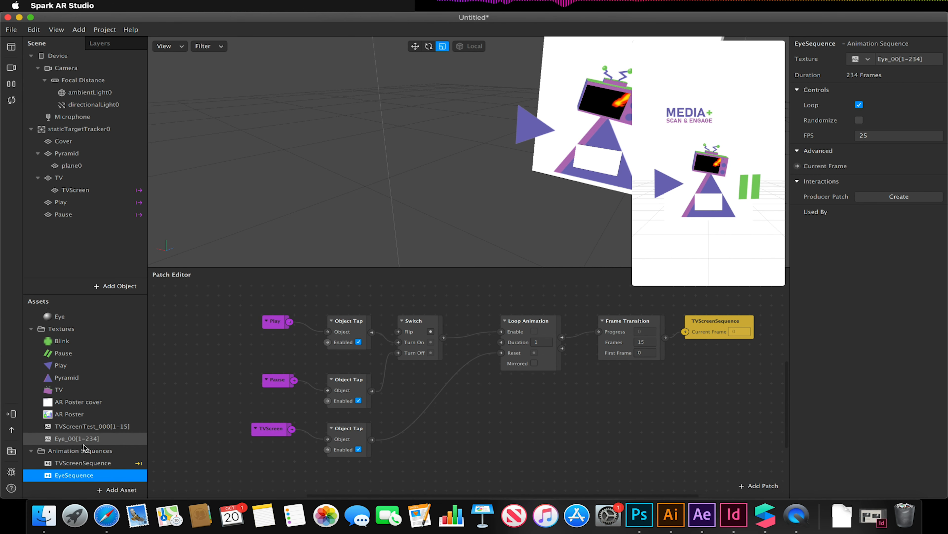
Assign EyeSequence as the diffuse texture of the Eye material
scroll(108, 351, up, 3)
click(108, 351)
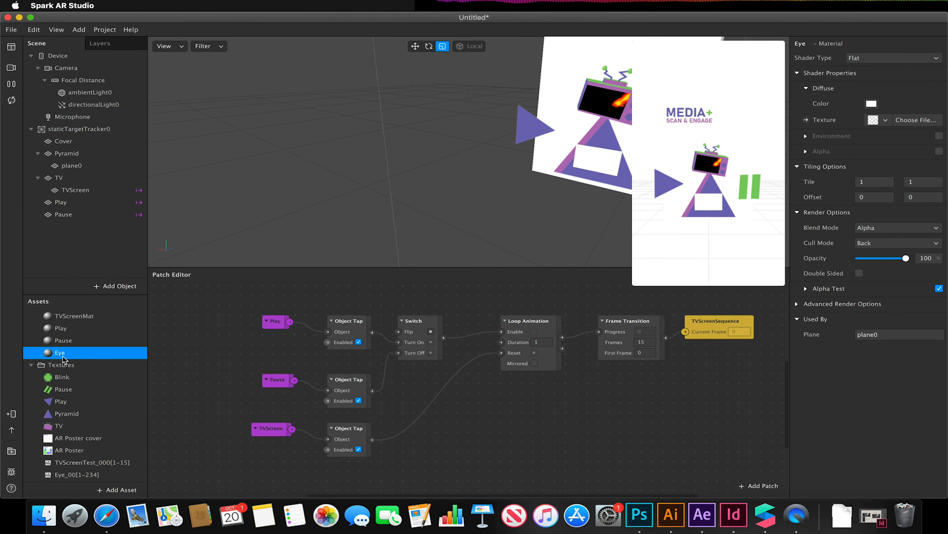
click(885, 120)
click(916, 256)
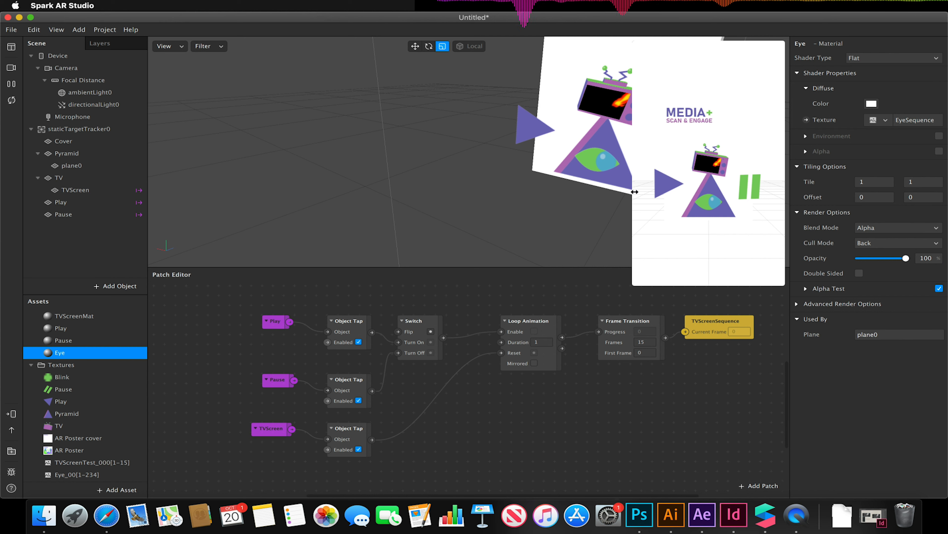
Move the eye plane slightly to the right and down to centre it on the pyramid
click(415, 46)
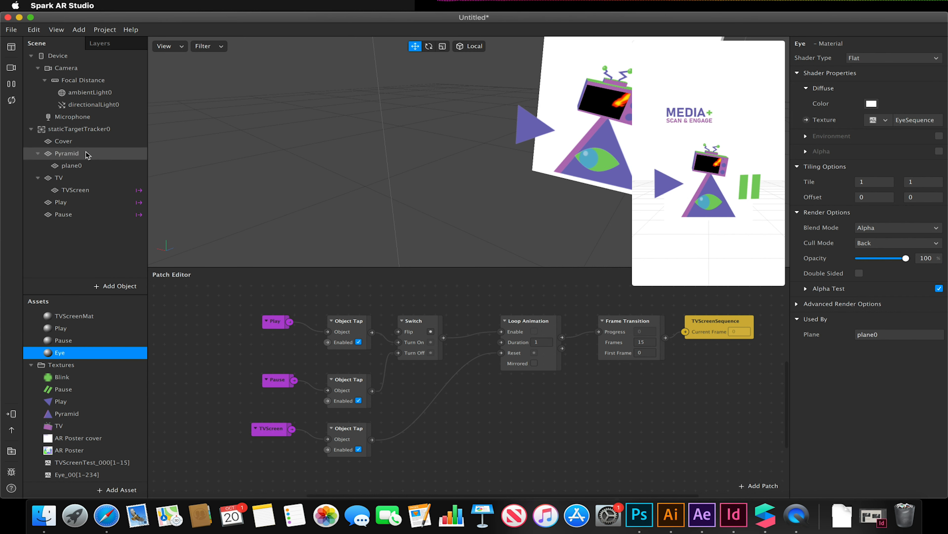
click(84, 169)
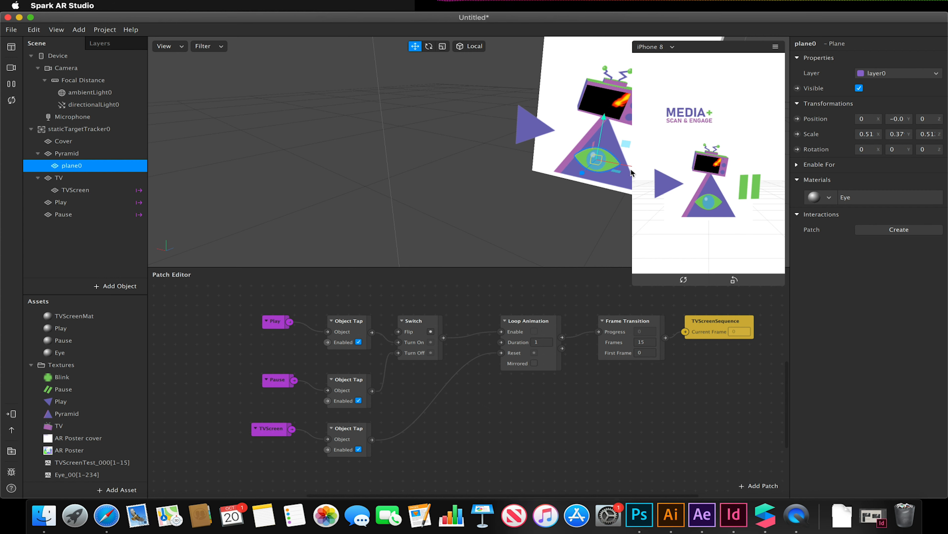
drag(629, 167, 632, 167)
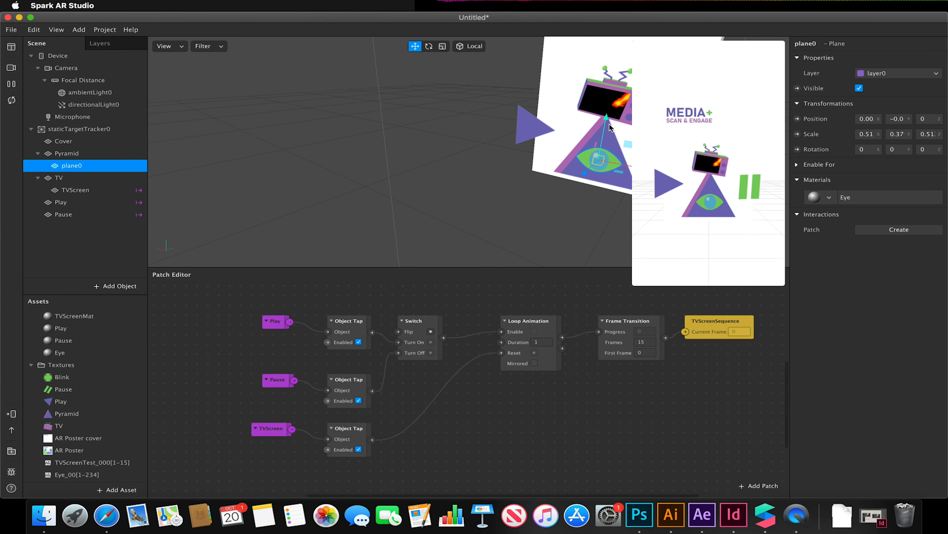
drag(607, 121, 606, 127)
Rename the plane under Pyramid to Eye
right_click(93, 166)
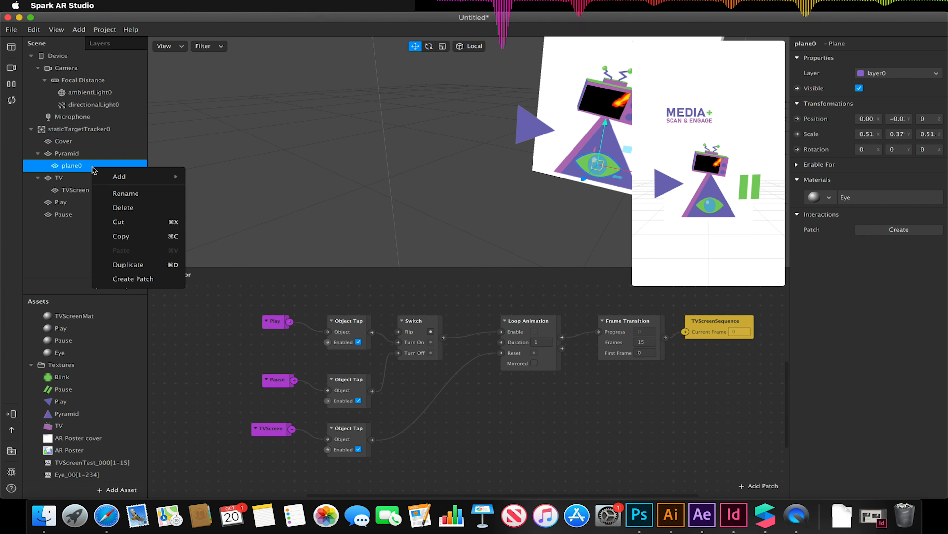
click(119, 192)
text(E)
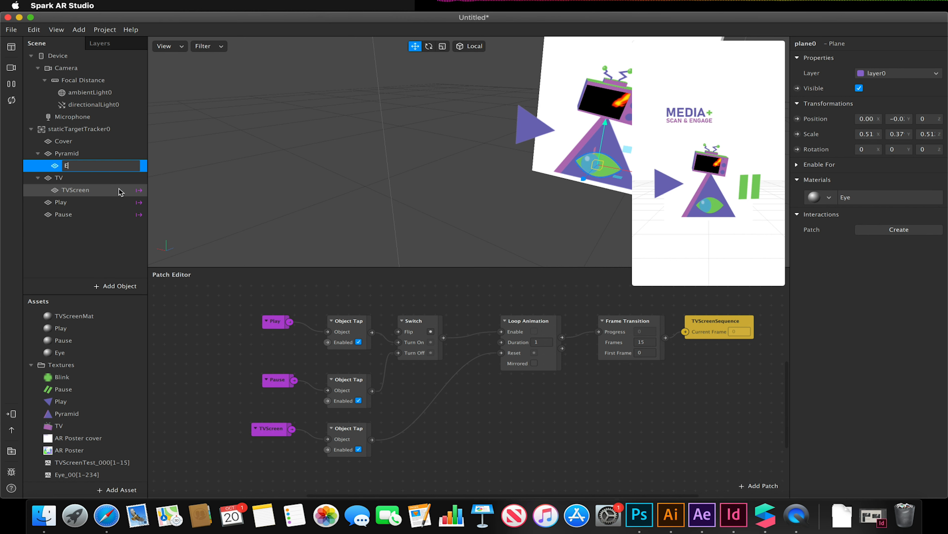
text(ye)
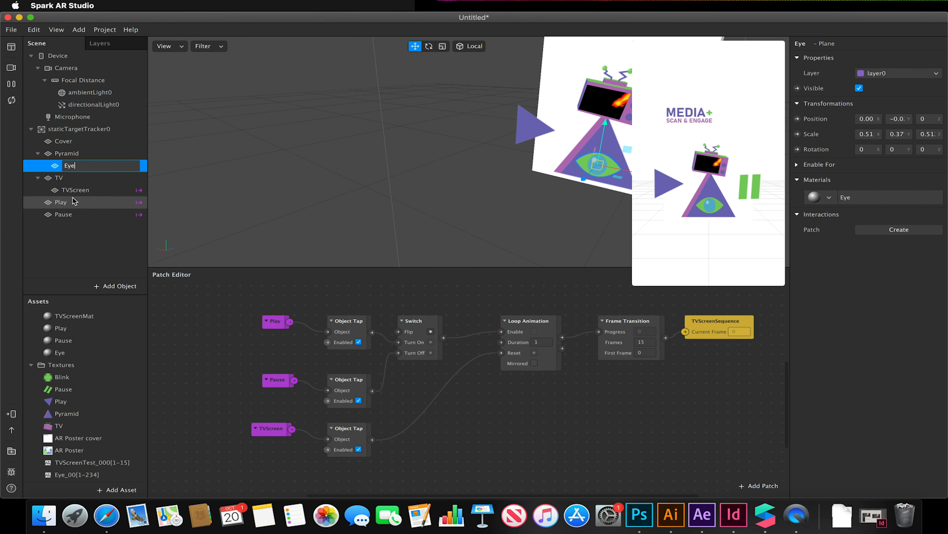
click(96, 248)
Create an Object Tap patch for the Eye plane in an empty area below the TVScreen patches
click(66, 167)
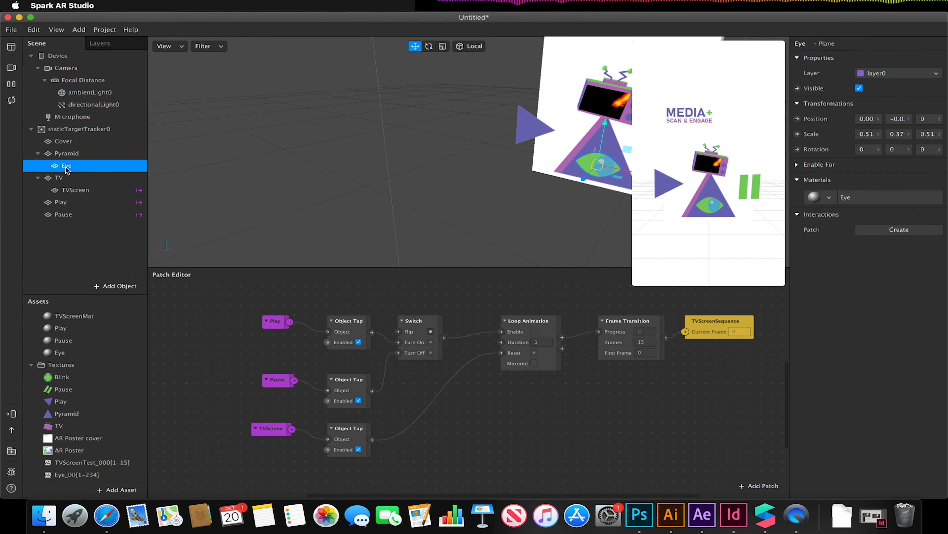
scroll(453, 425, down, 3)
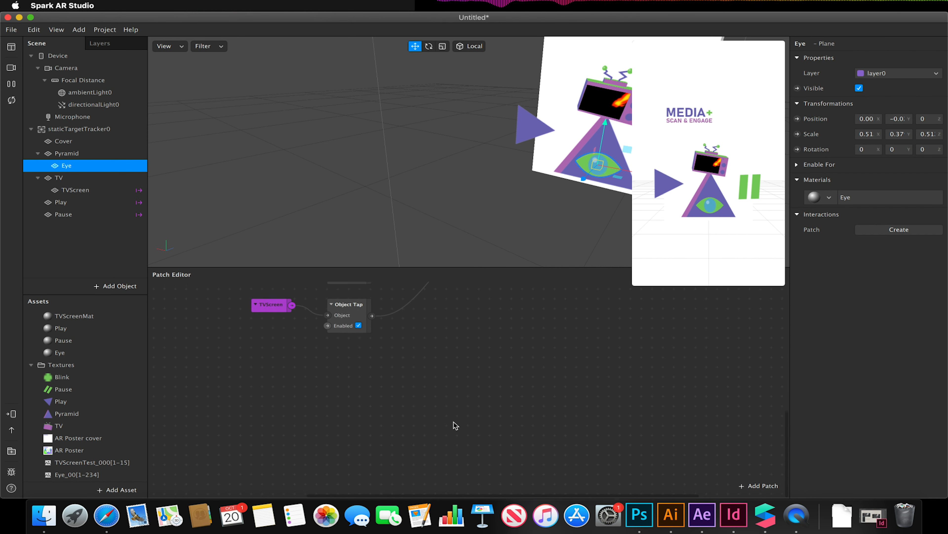
scroll(453, 425, down, 2)
click(882, 229)
click(836, 299)
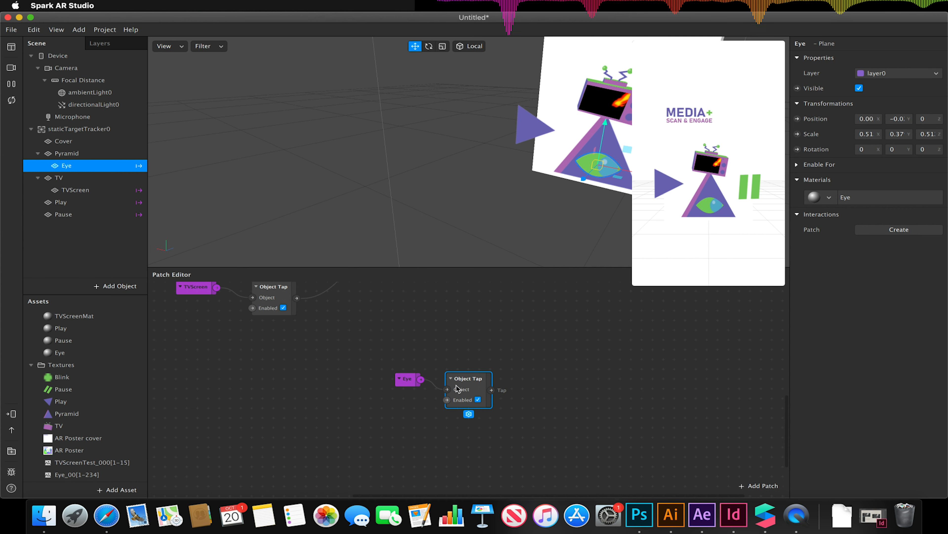
Add a Switch patch with its Flip input fed by the Eye's Object Tap, and place it a little further right
drag(492, 390, 549, 377)
text(switch)
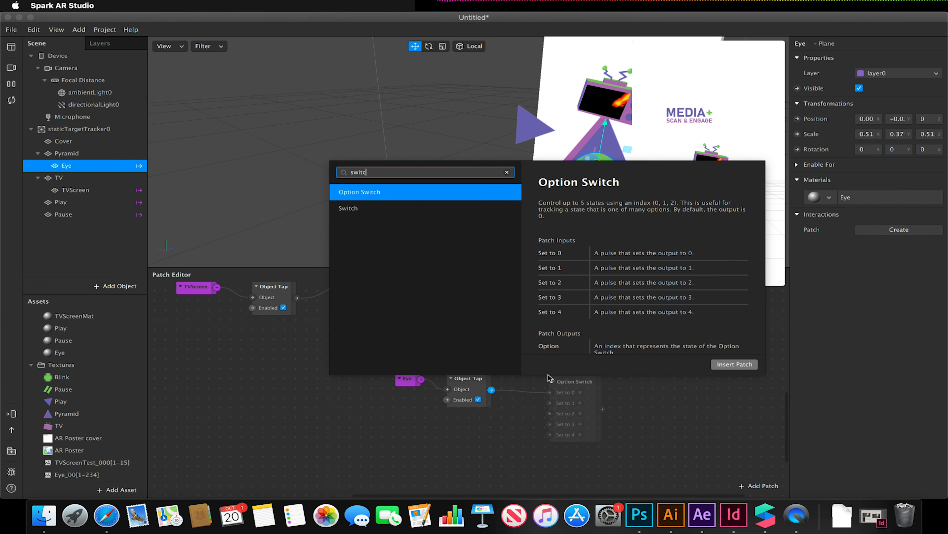
click(414, 212)
click(725, 365)
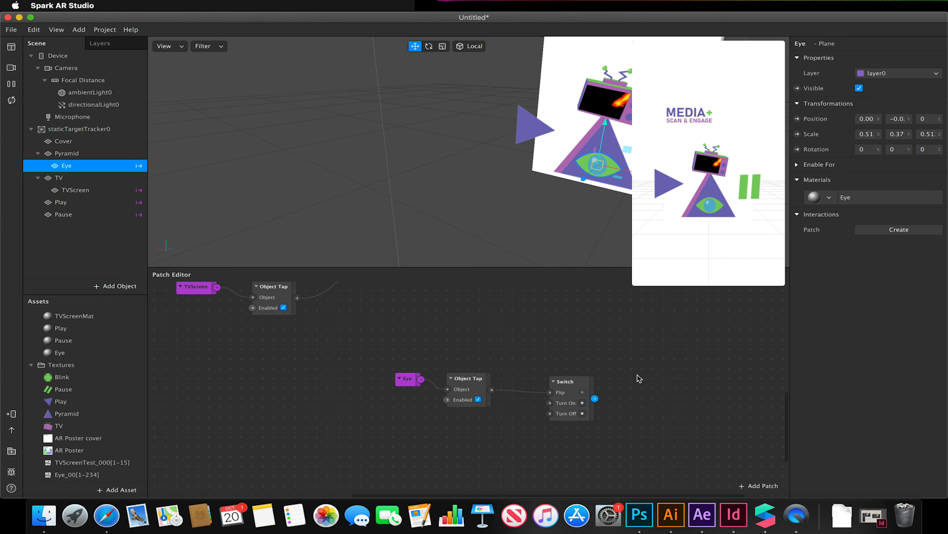
click(589, 377)
drag(589, 376, 606, 375)
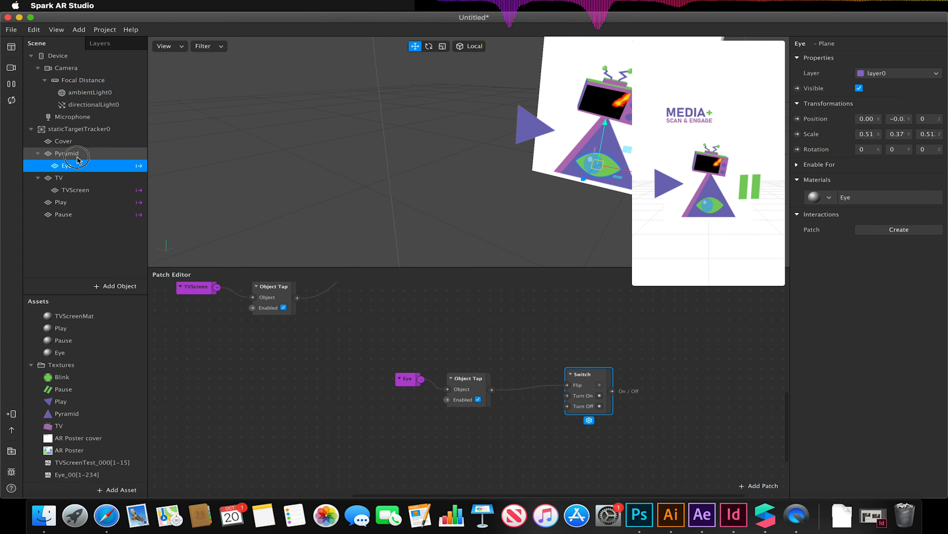
Duplicate the Eye plane under Pyramid and rename the copy Blink
right_click(74, 169)
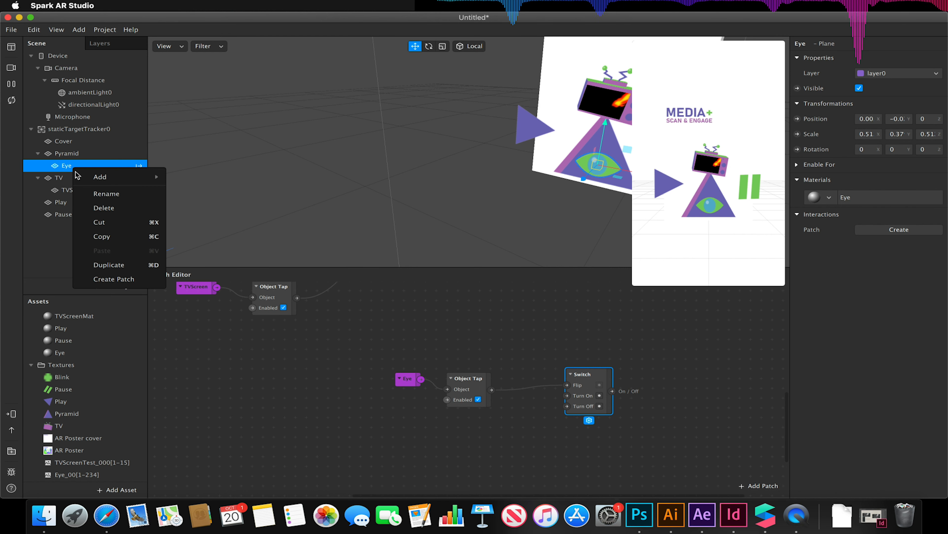
click(131, 264)
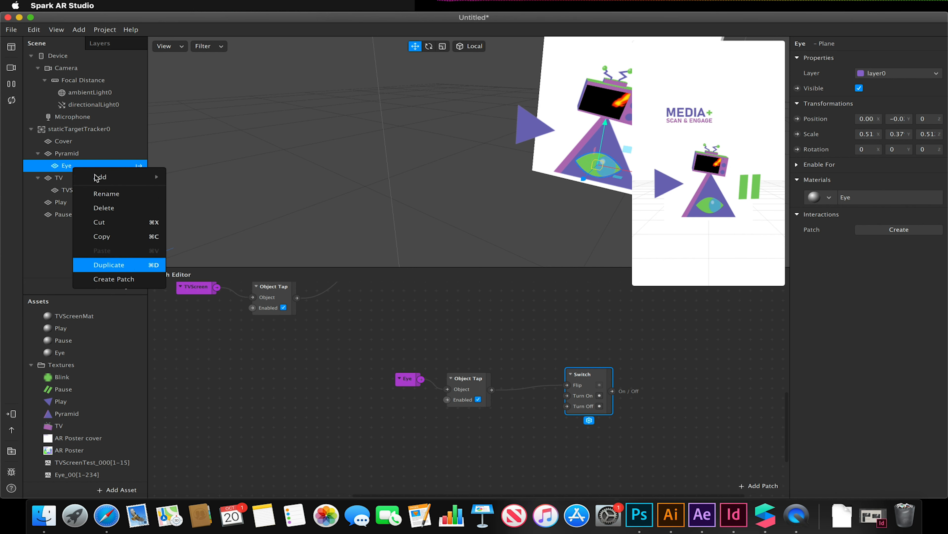
click(69, 178)
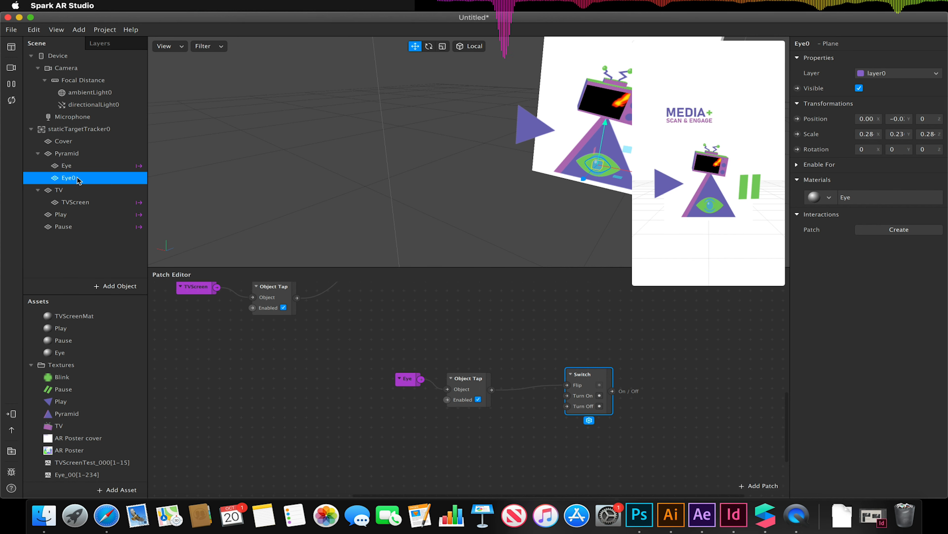
right_click(78, 179)
click(123, 204)
text(Blink)
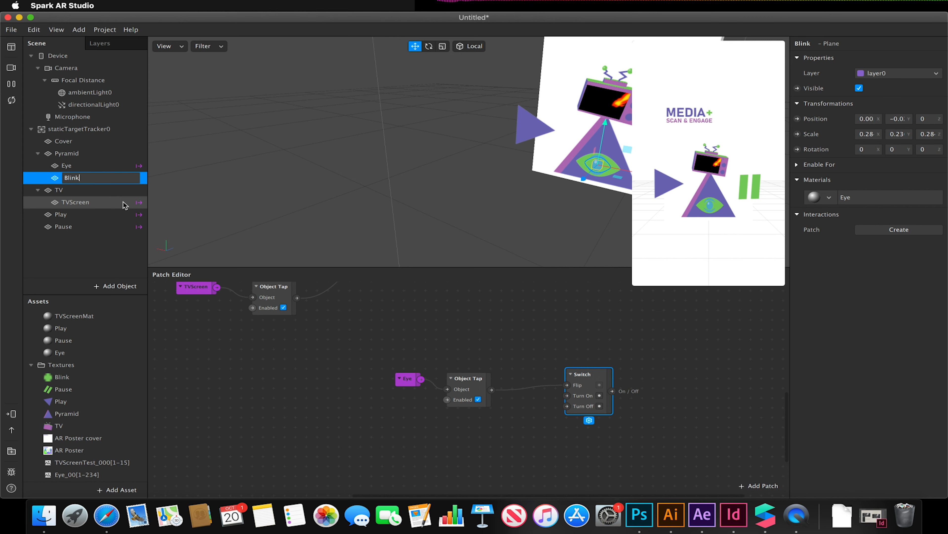
Replace the Blink plane's Eye material with a newly created material
click(838, 199)
click(878, 318)
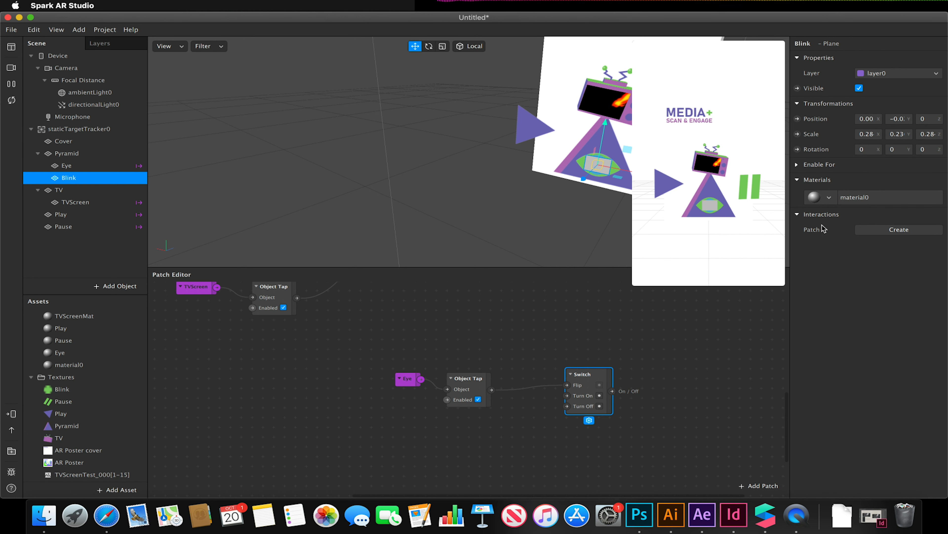
Rename the new material0 as Blink and assign the Blink texture to its diffuse channel
right_click(76, 365)
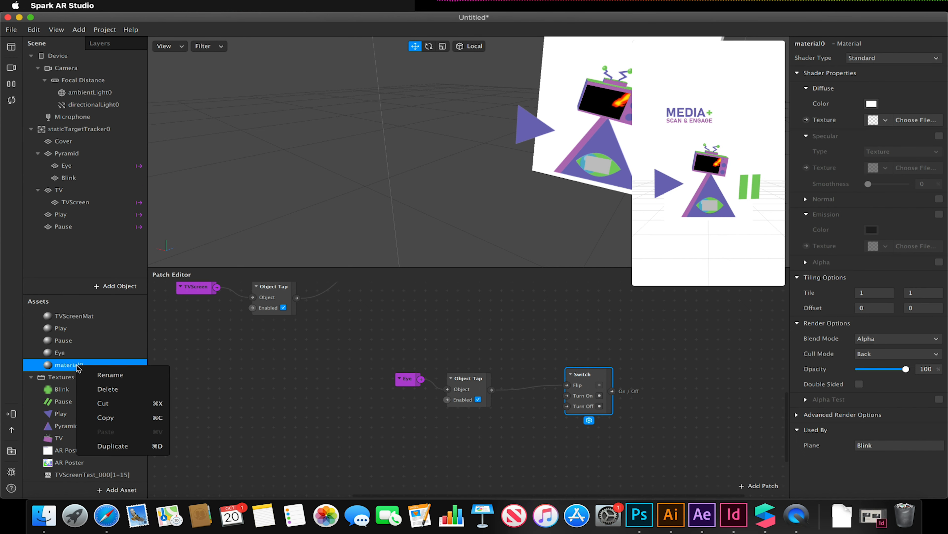
click(116, 377)
text(Blink)
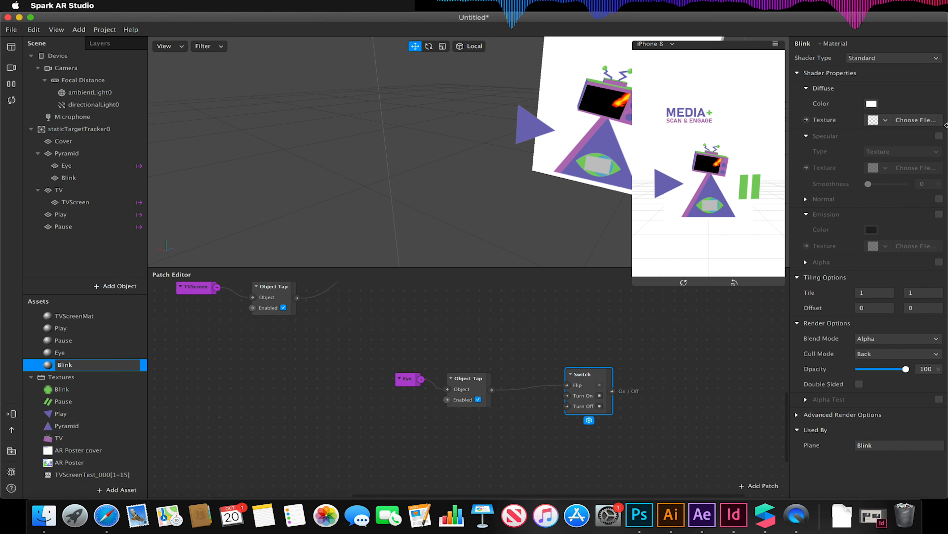
click(878, 119)
click(878, 144)
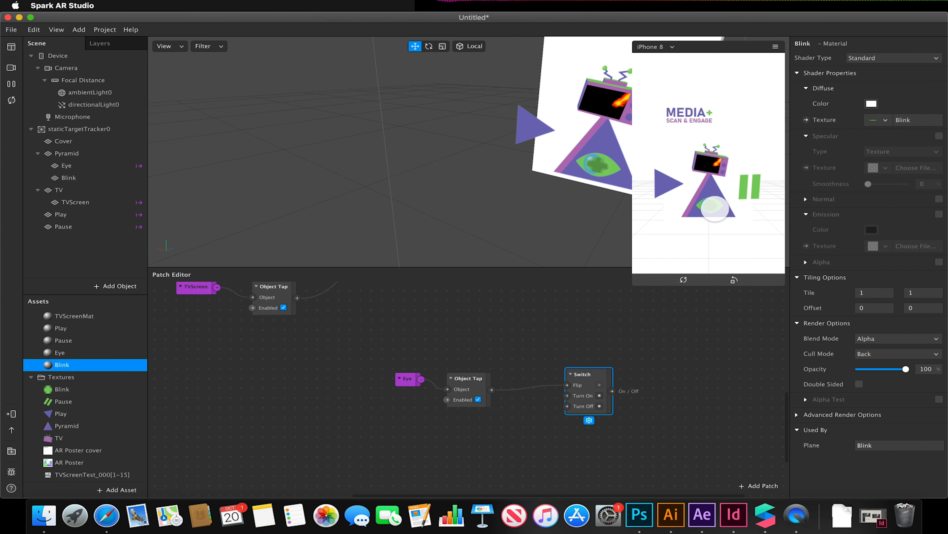
Scale the Blink plane into a thin strip across the eye, about 0.55 wide and 0.04 high
click(442, 47)
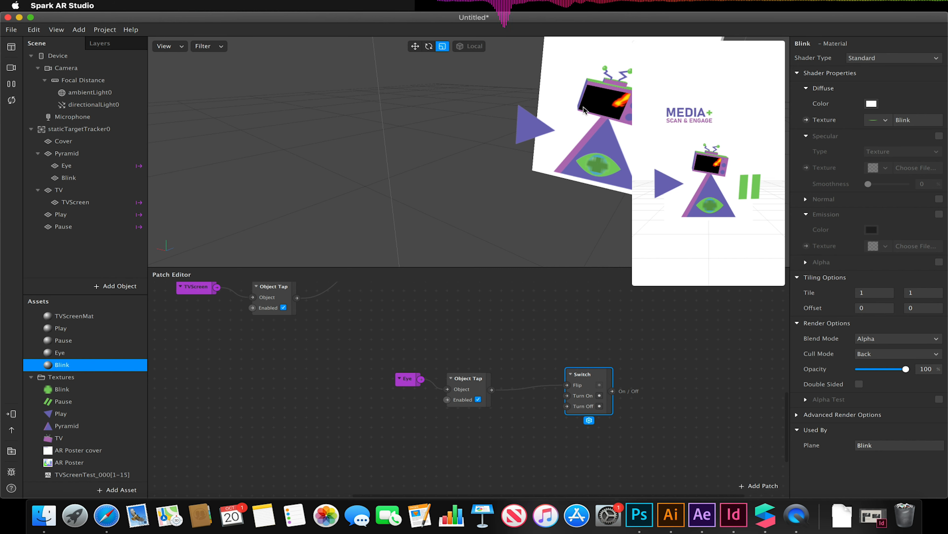
double_click(76, 177)
drag(603, 122, 660, 175)
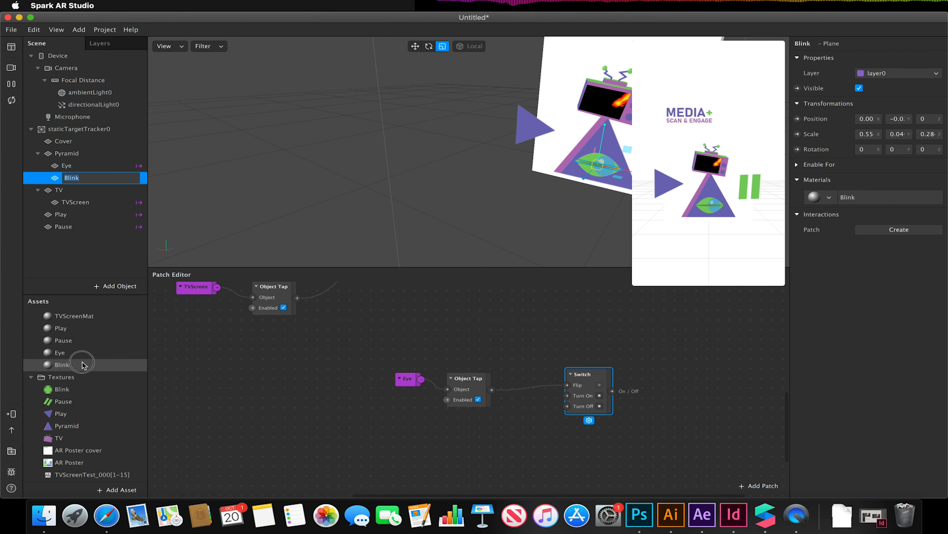
Set the Blink material to the Flat shader with Alpha Test enabled, and choose no compression for the Blink texture
click(79, 364)
click(867, 63)
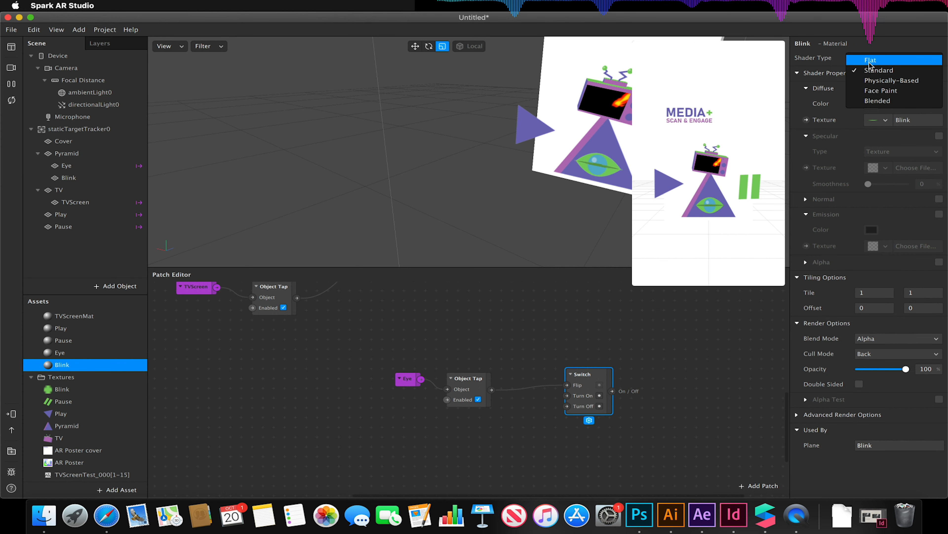
click(867, 63)
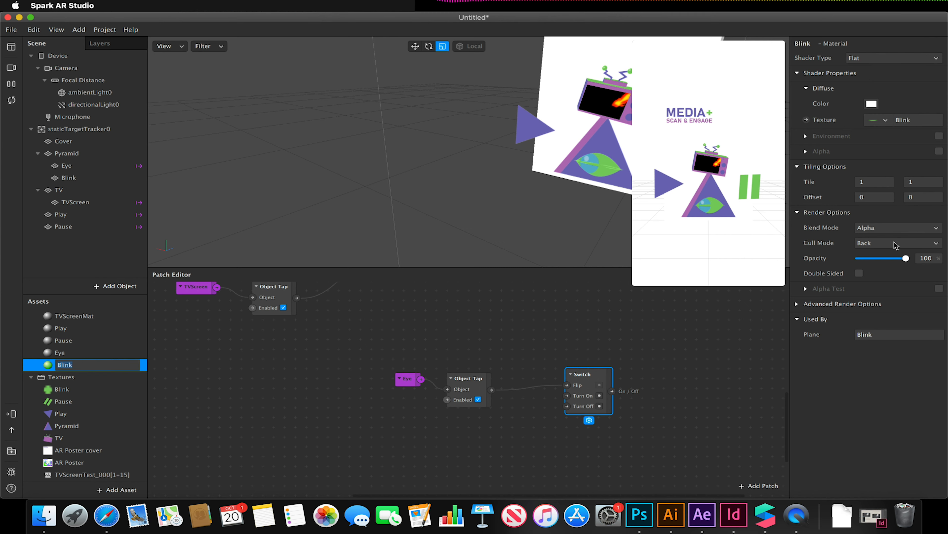
click(939, 289)
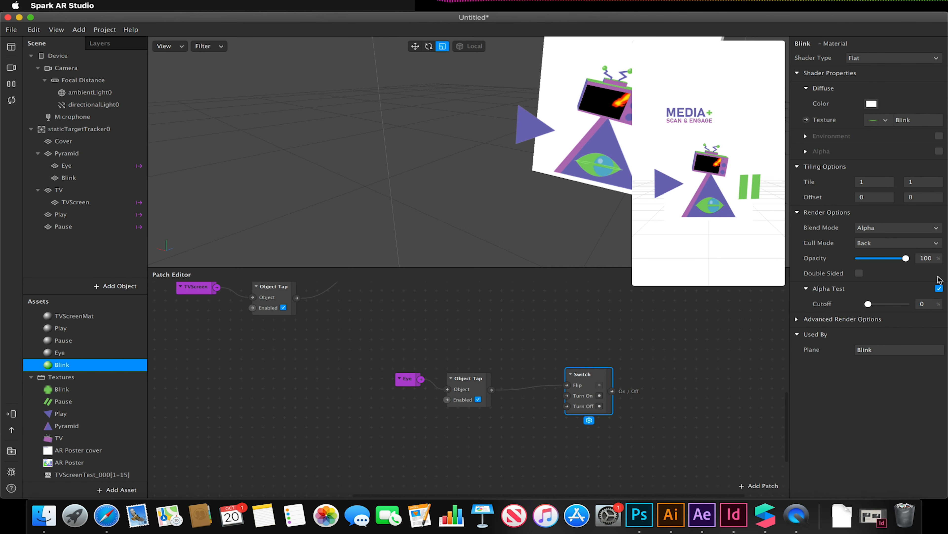
click(58, 390)
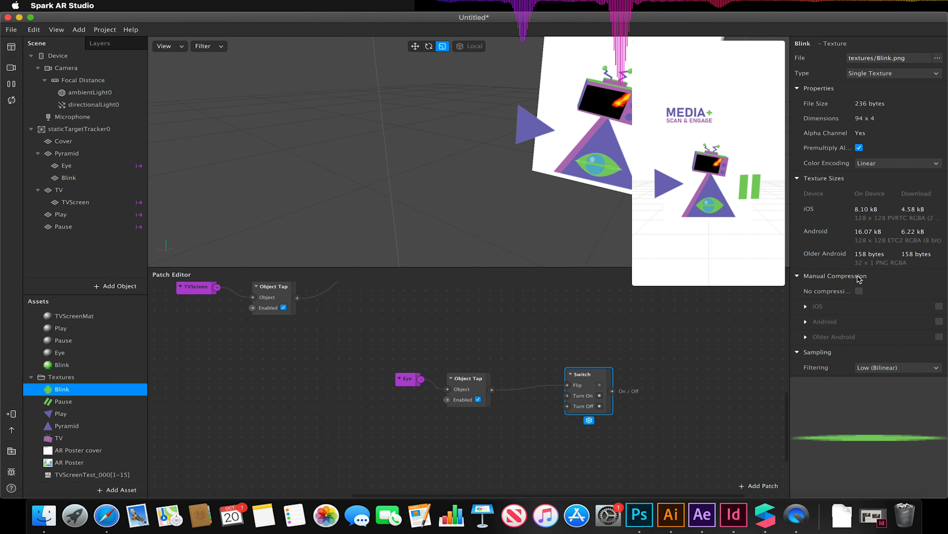
click(859, 291)
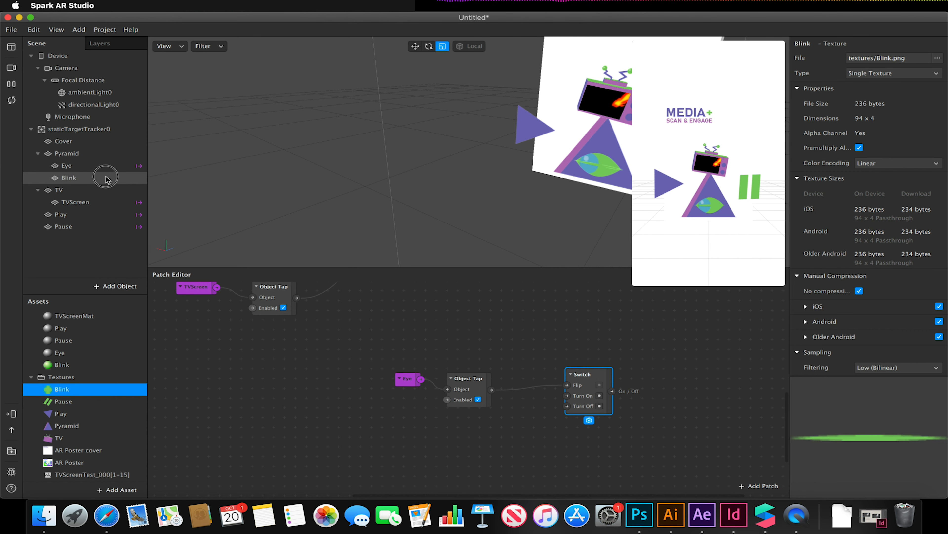
Create a Visible patch for the Blink plane beyond the Eye's Switch and feed it from the Switch output
double_click(69, 178)
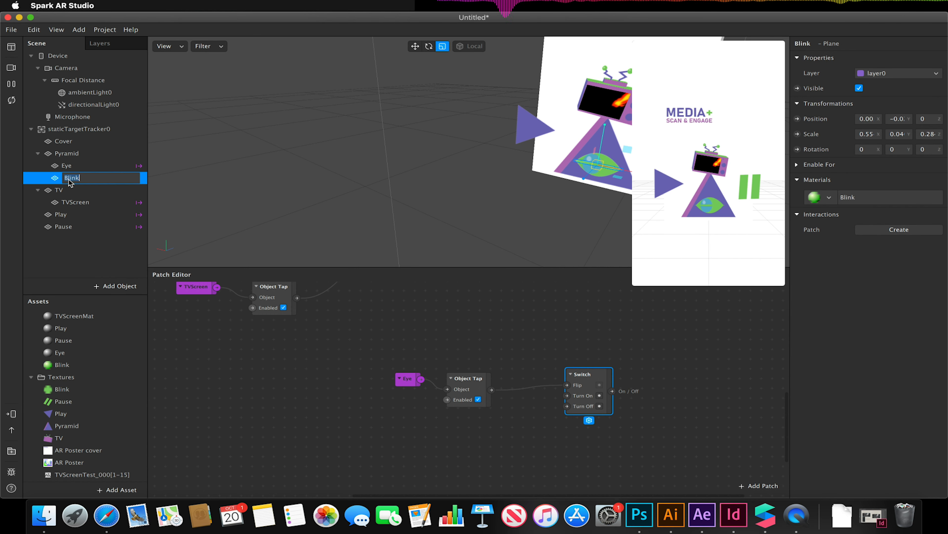
click(798, 88)
drag(497, 396, 734, 375)
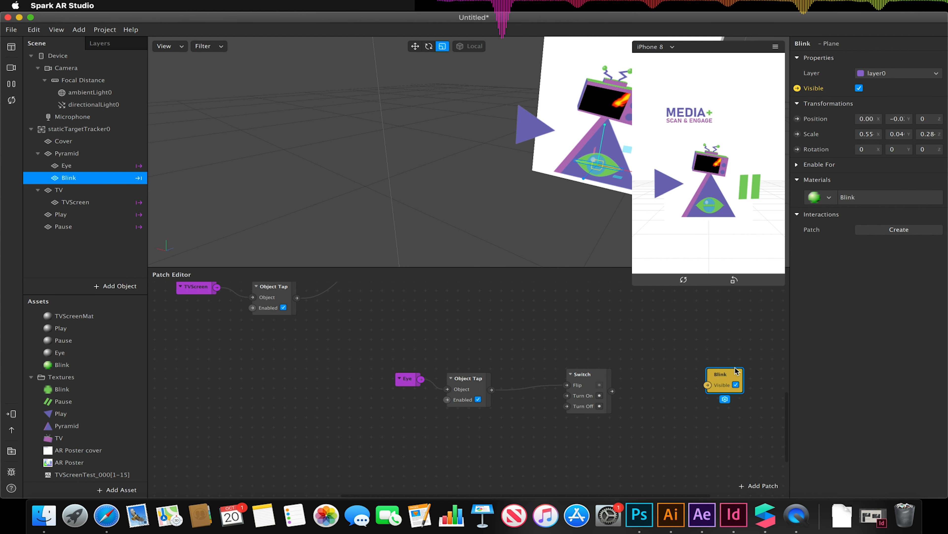
drag(612, 391, 728, 406)
click(660, 384)
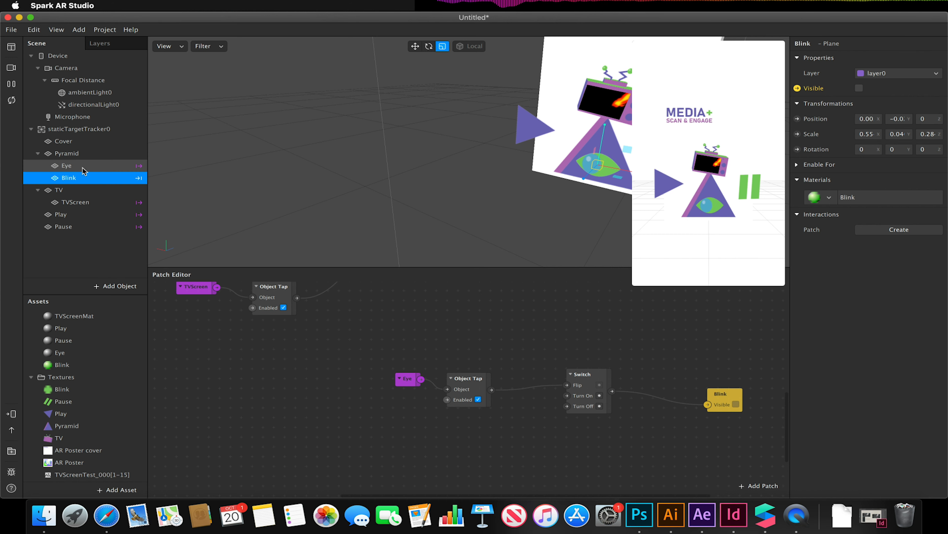
Create a Visible patch for the Eye plane and place it just above the Blink patch
click(64, 167)
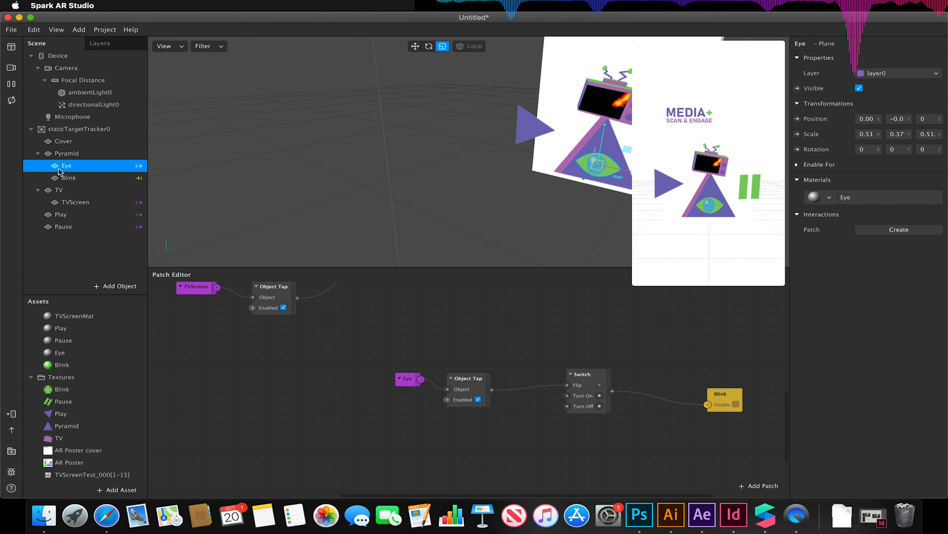
click(798, 88)
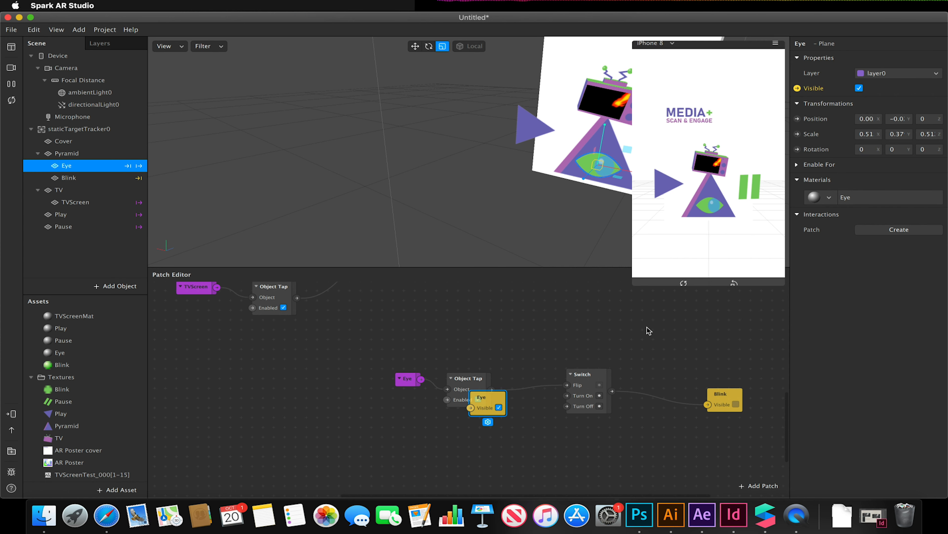
drag(501, 406, 737, 353)
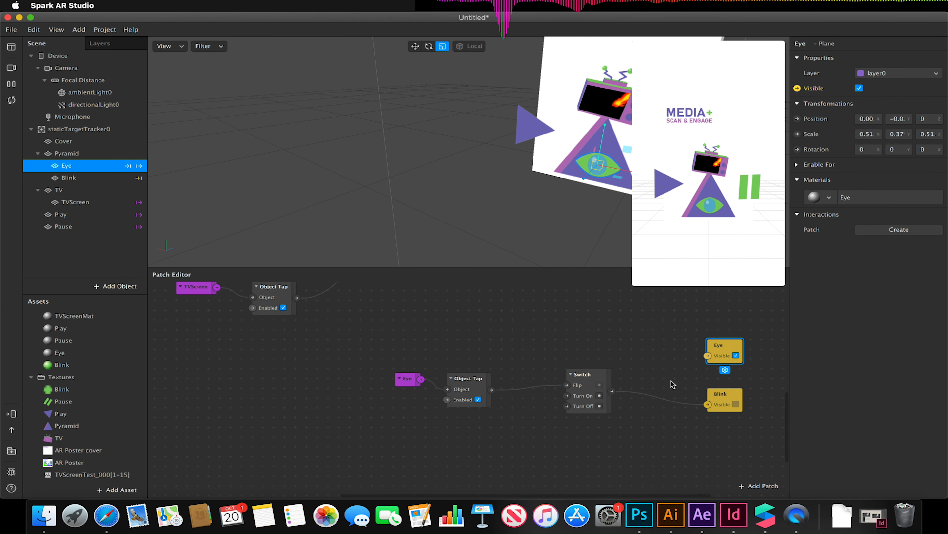
Route the Switch output through a Not patch into the Eye's Visible input, and test a tap on the eye in the simulator
drag(612, 391, 634, 362)
text(not)
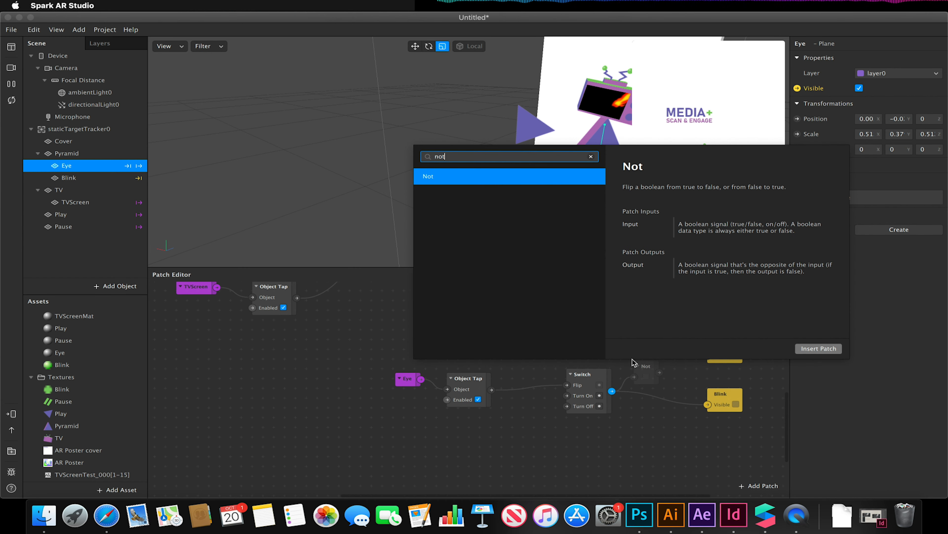
click(819, 348)
click(656, 359)
drag(658, 361, 707, 359)
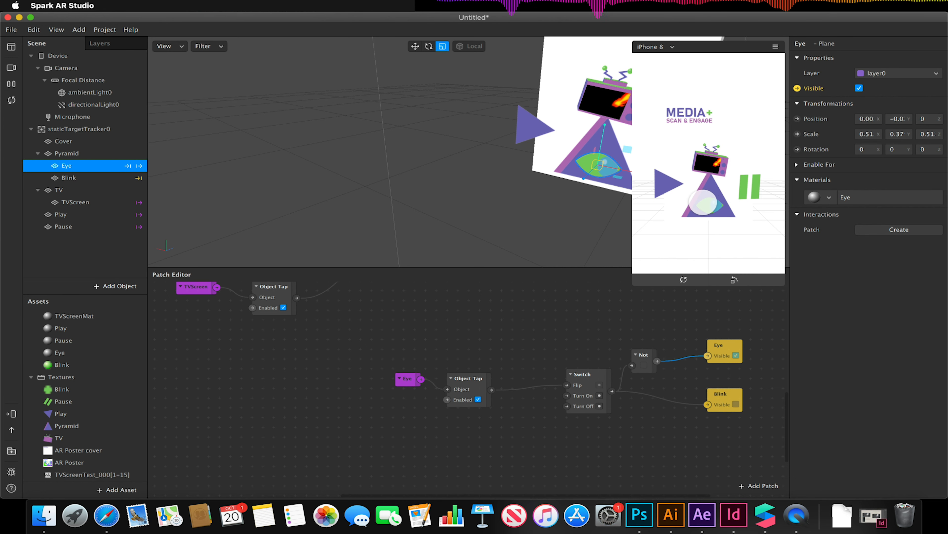
click(711, 205)
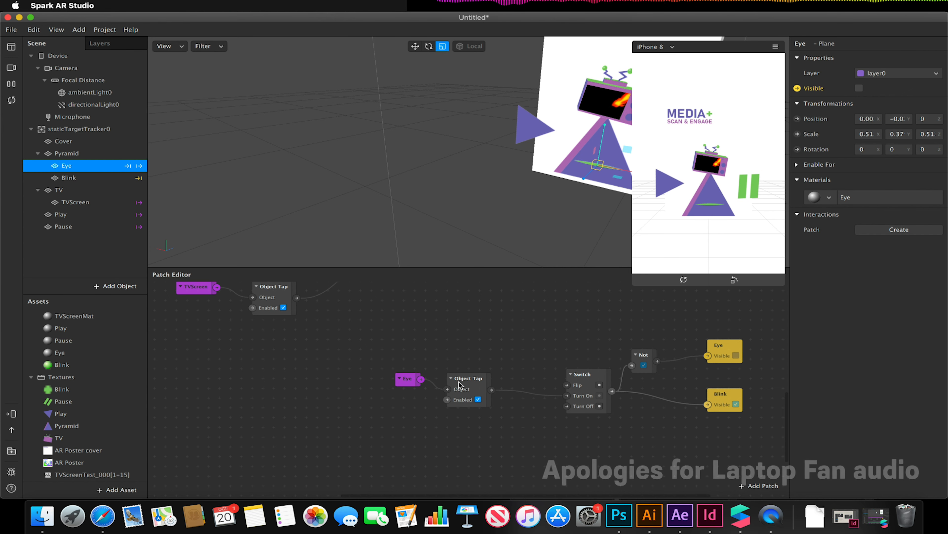
Add a Delay patch fed by the Eye's Object Tap and connect its output to the Switch's Turn Off input
drag(492, 389, 505, 433)
text(d)
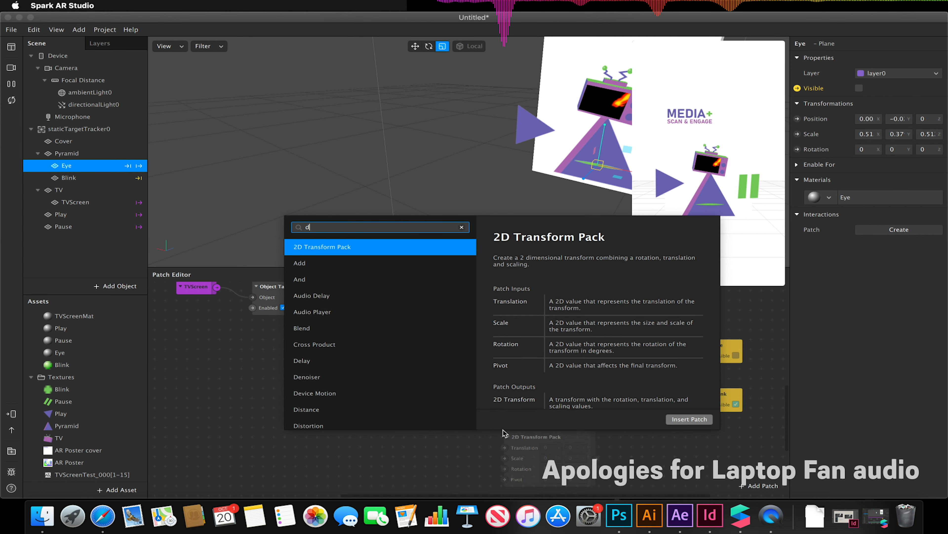
text(elay)
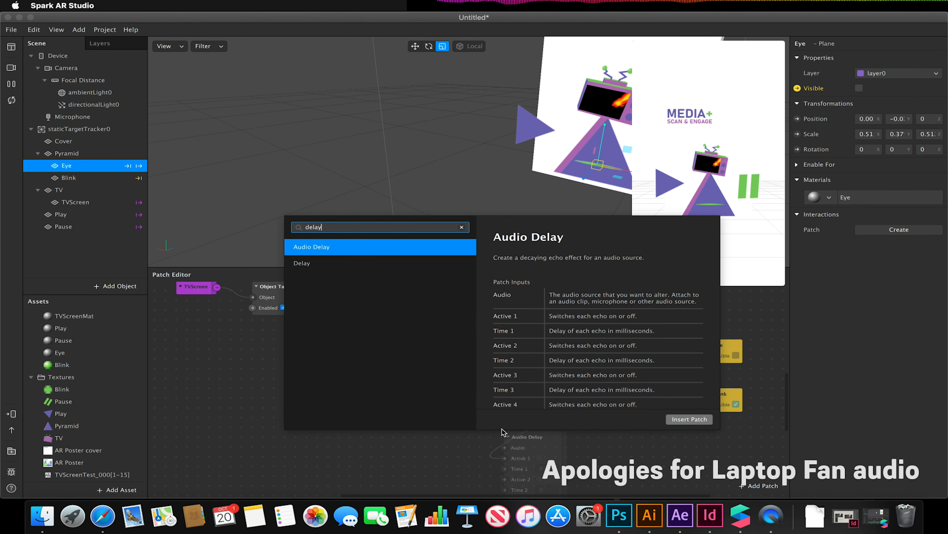
click(359, 264)
click(689, 419)
drag(565, 448, 567, 407)
Remove the Object Tap link to the Switch's Flip, connect it to Turn On, and set the Delay duration to 1
drag(470, 381, 567, 385)
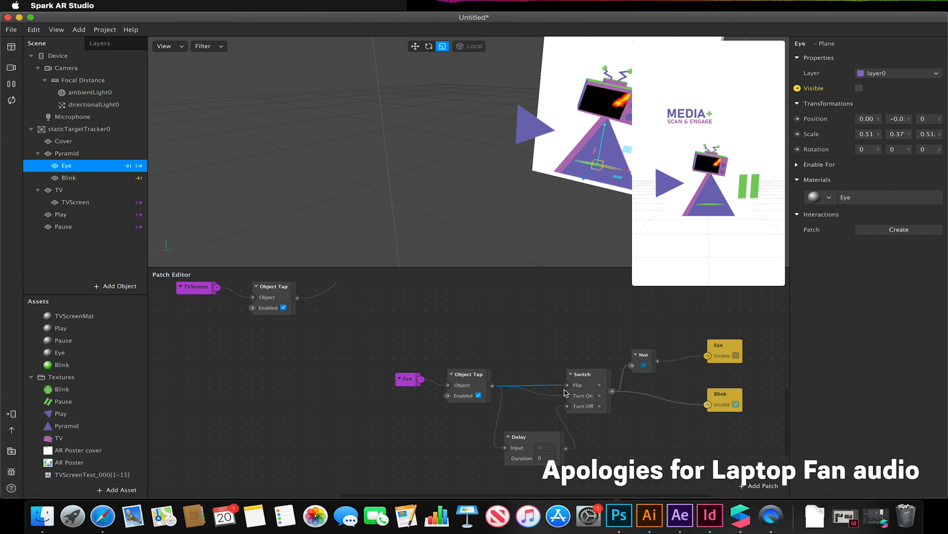
key(BackSpace)
drag(492, 386, 566, 396)
click(536, 458)
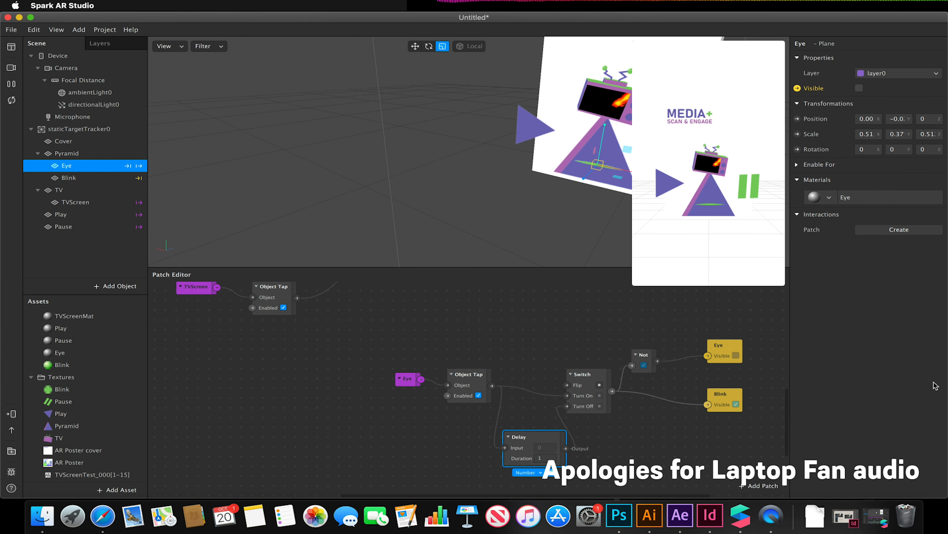
click(580, 354)
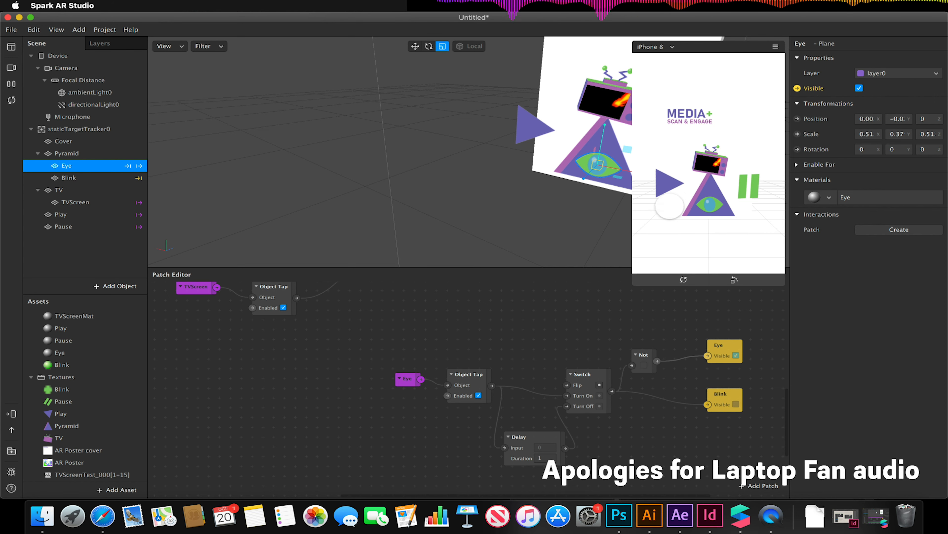
Tap the eye repeatedly in the simulator to test the timed blink
click(709, 204)
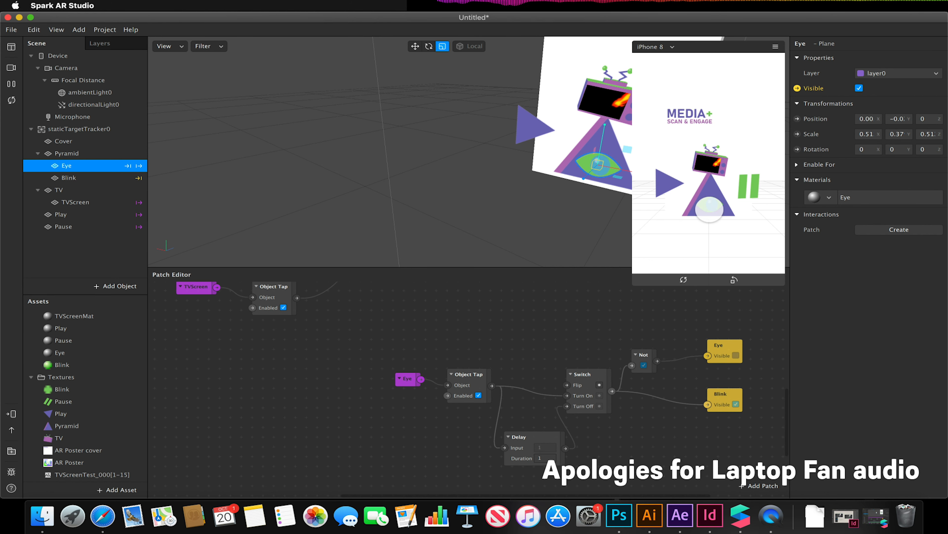
click(710, 209)
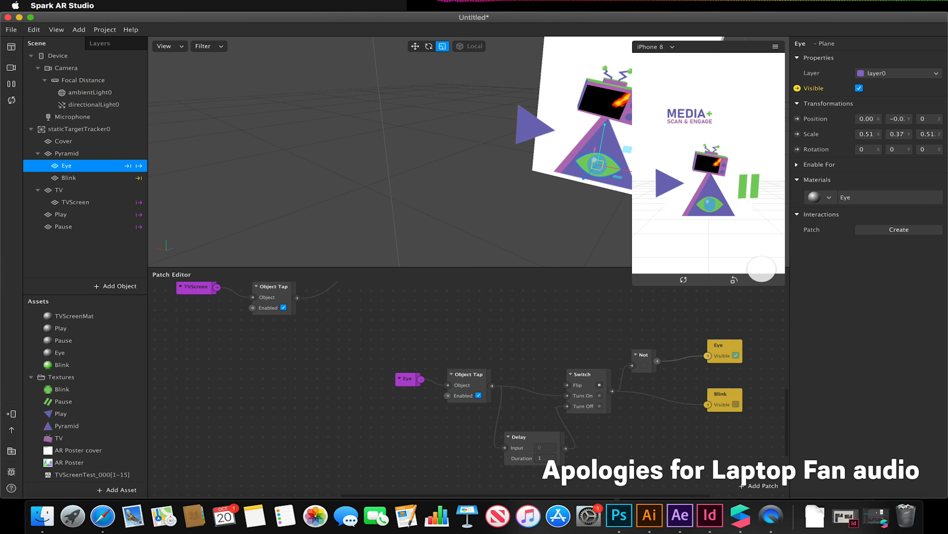
click(709, 205)
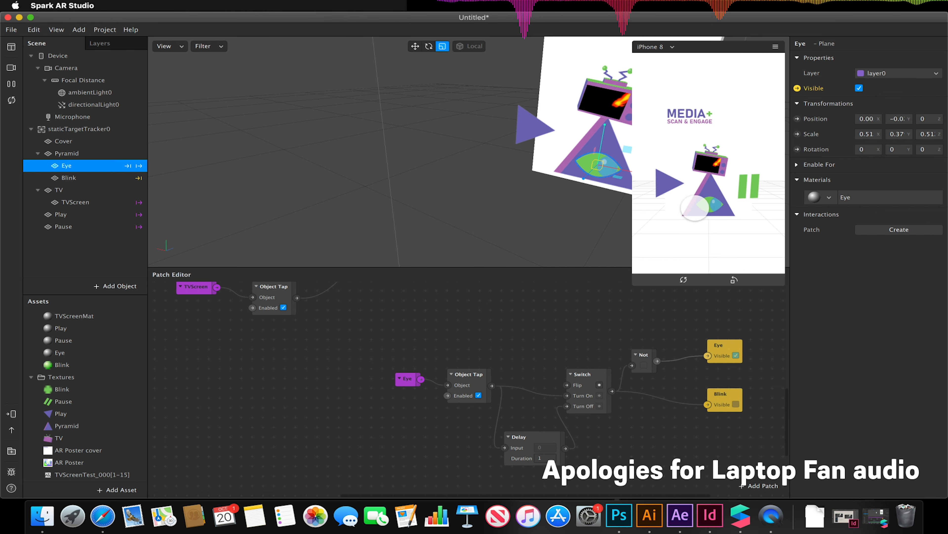
click(695, 209)
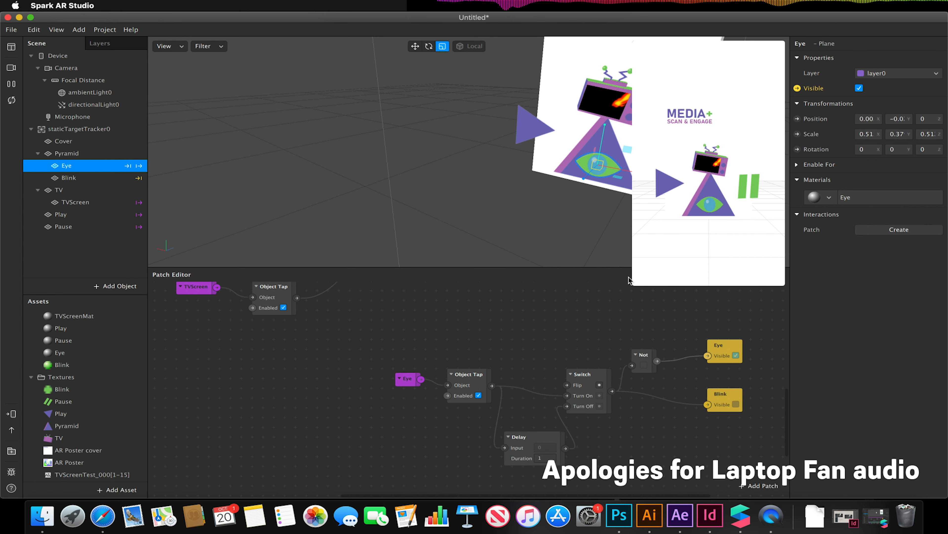
click(704, 205)
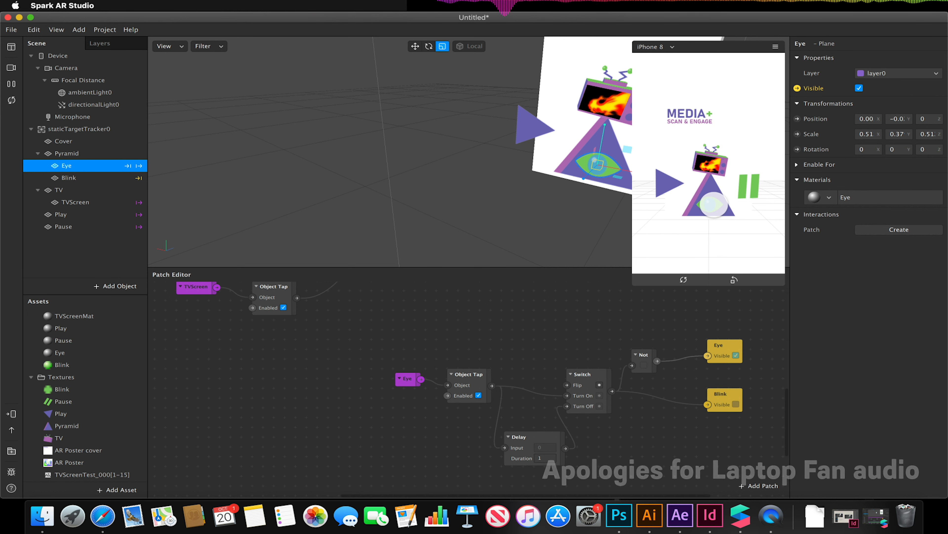
click(708, 204)
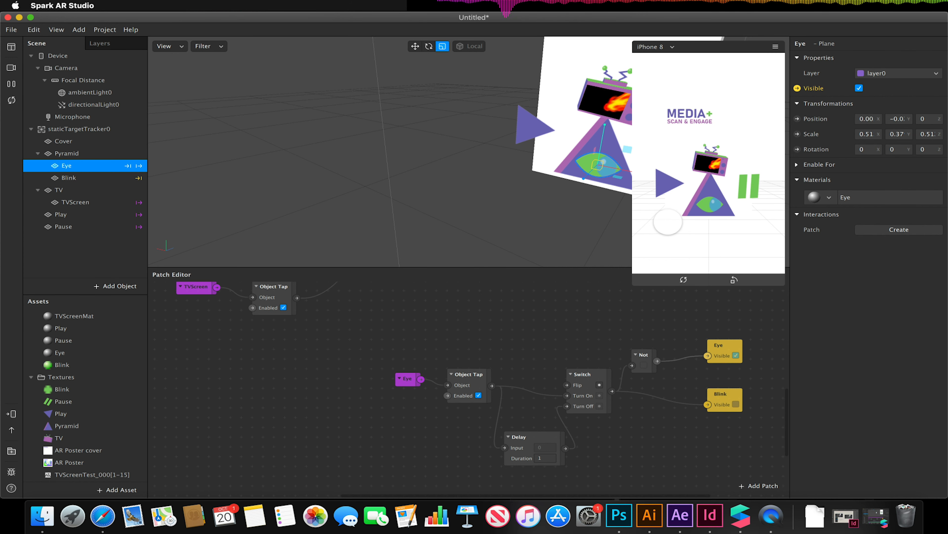
Try a 3D Rotation patch for the TV plane with a Z value of 56, and delete the patch
click(100, 190)
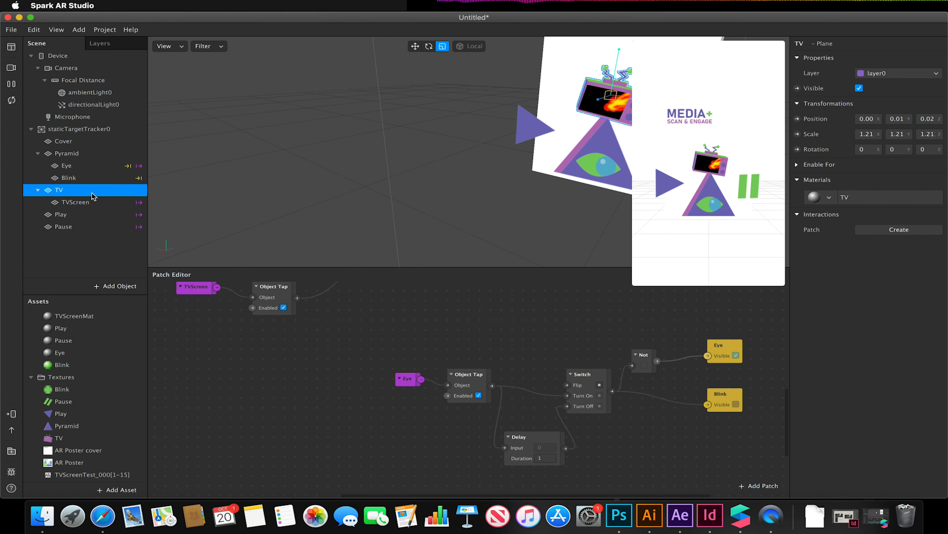
click(797, 149)
drag(607, 339, 629, 271)
scroll(607, 315, down, 2)
scroll(602, 322, up, 6)
scroll(625, 347, up, 1)
click(627, 411)
click(650, 412)
text(5)
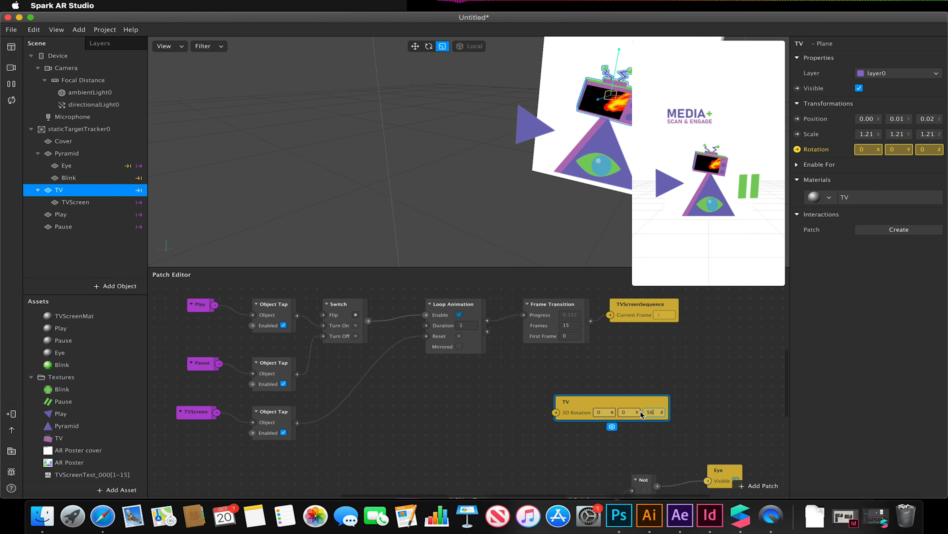
text(6)
key(Return)
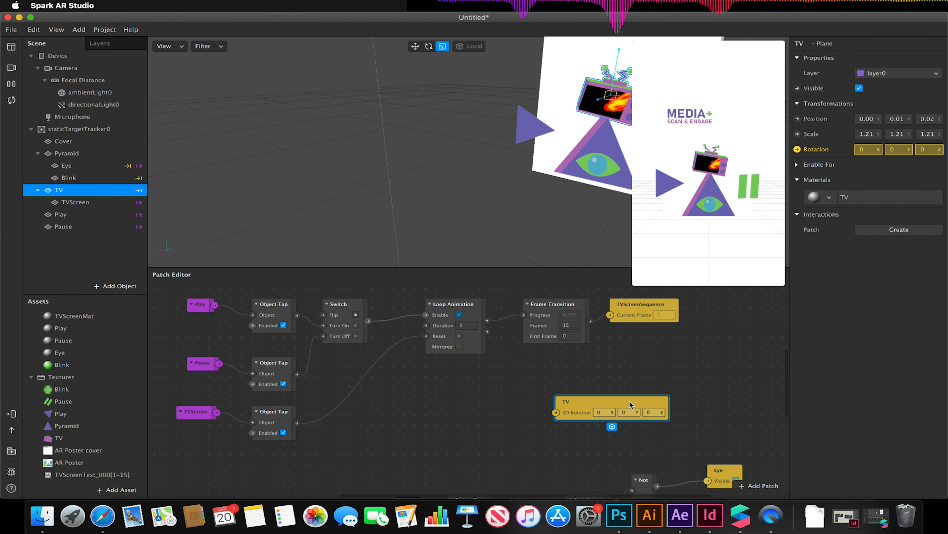
key(Delete)
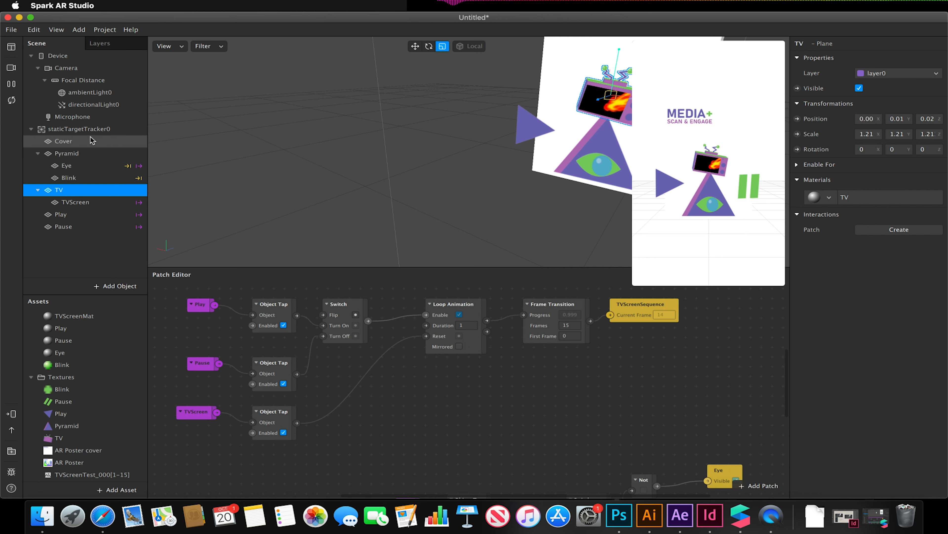
Add a null object as a child of staticTargetTracker0
click(79, 129)
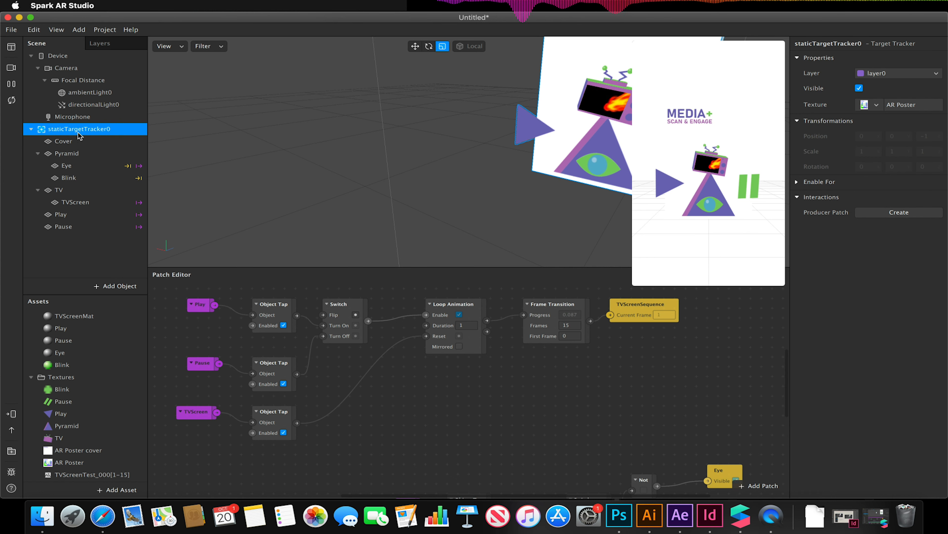
right_click(62, 132)
mouse_move(104, 142)
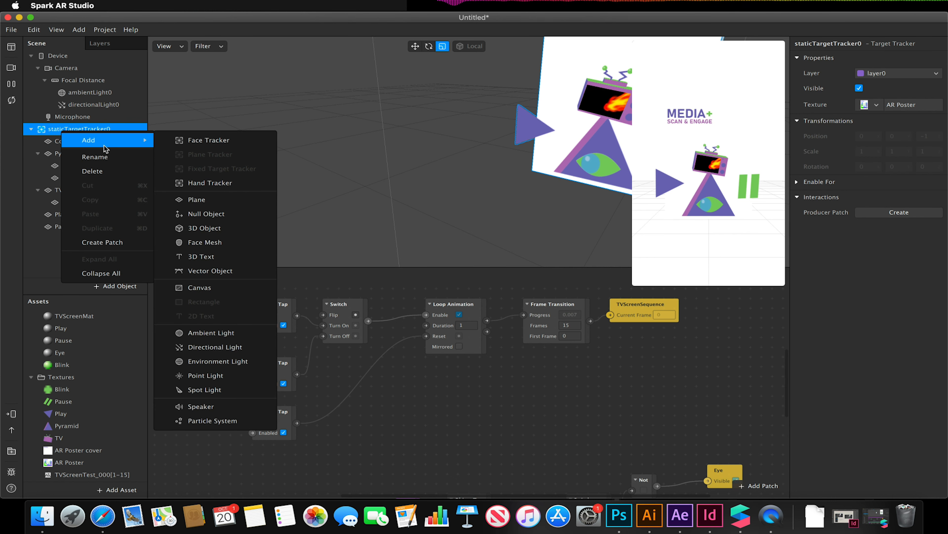
click(215, 218)
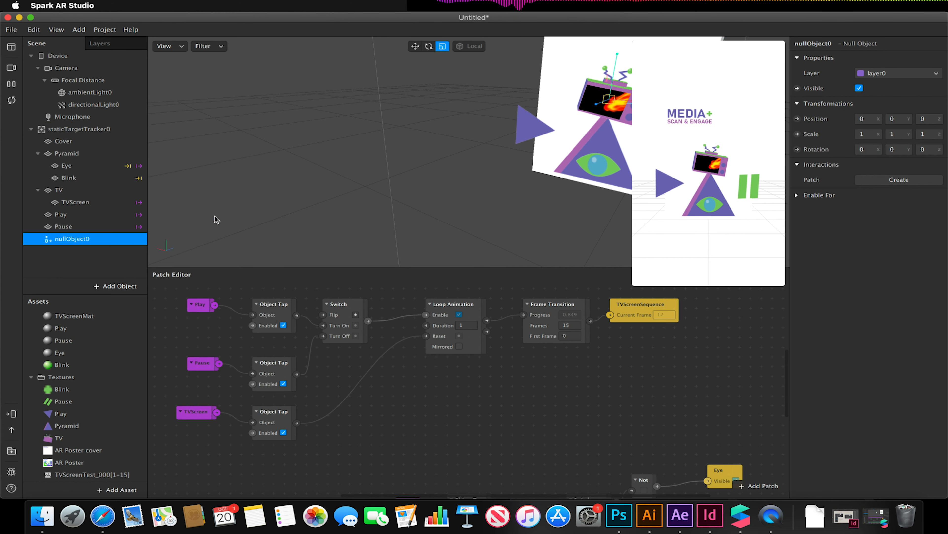
From the Front view, move the null object down to the TV's base at the pyramid's tip
click(168, 46)
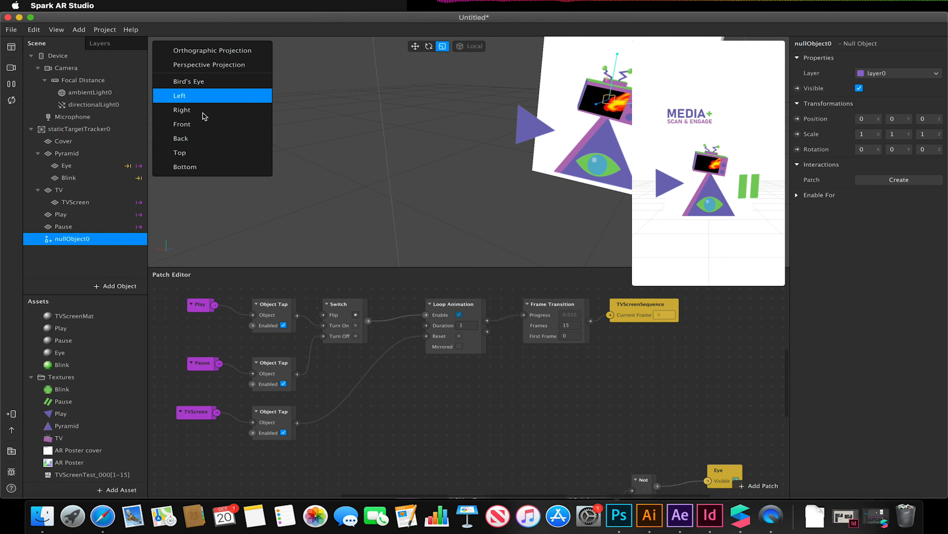
click(205, 125)
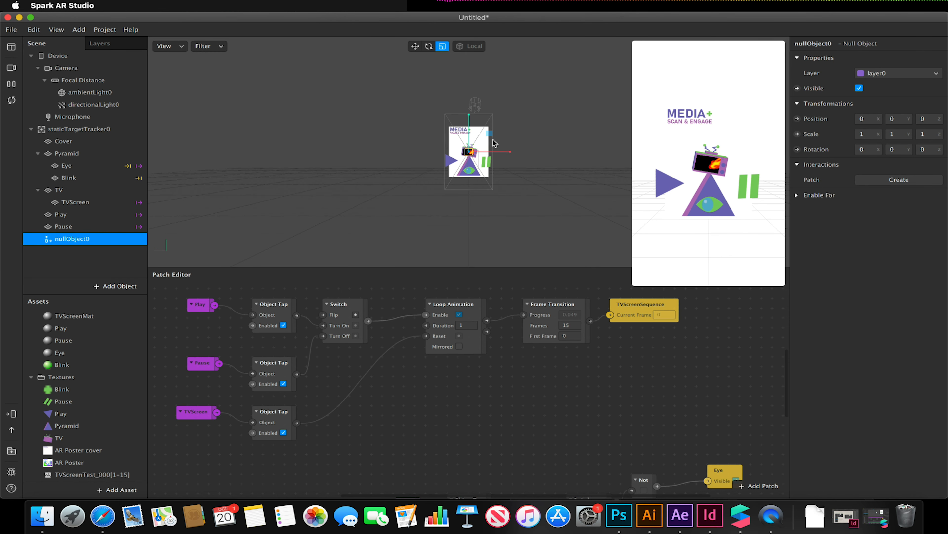
scroll(473, 152, up, 5)
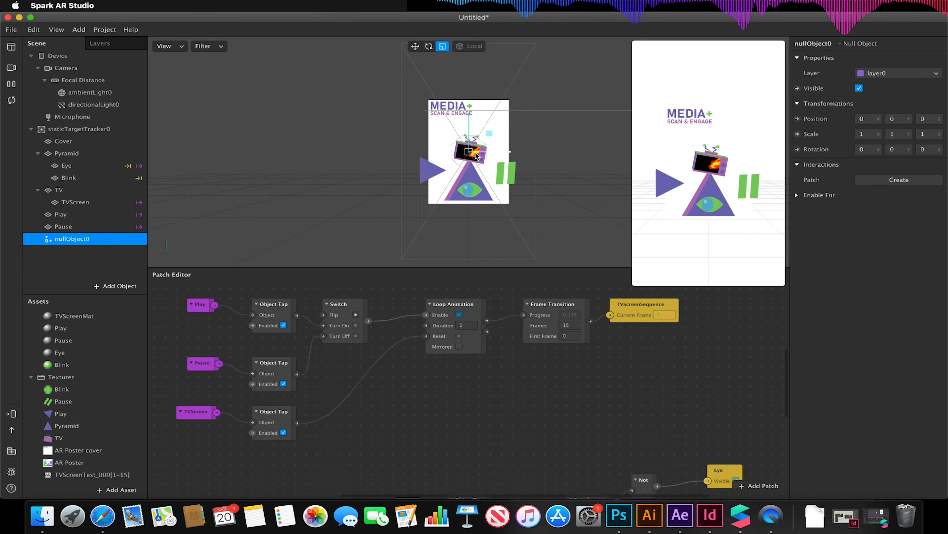
click(415, 46)
drag(469, 116, 470, 124)
drag(508, 159, 511, 161)
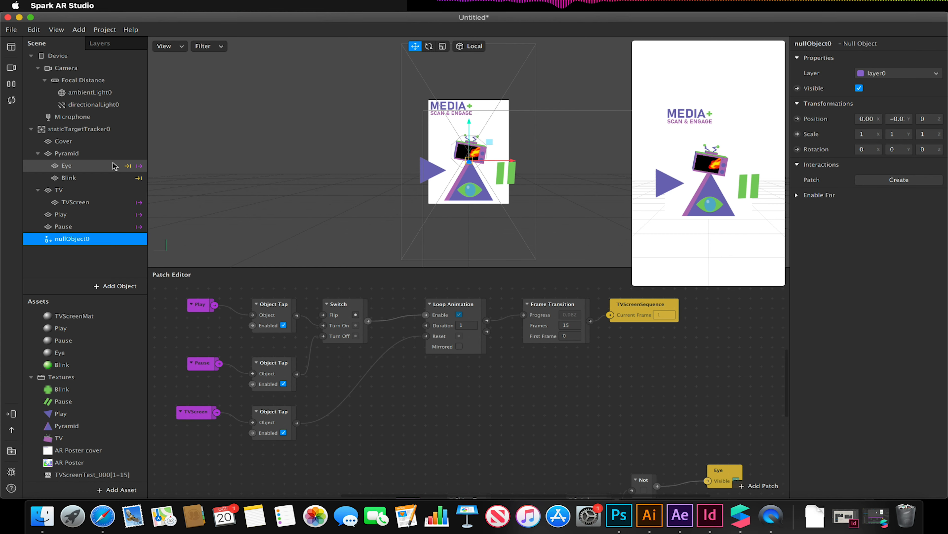
Nest the TV plane under the null object and create a patch for the null object's Rotation
click(62, 191)
drag(64, 193, 82, 241)
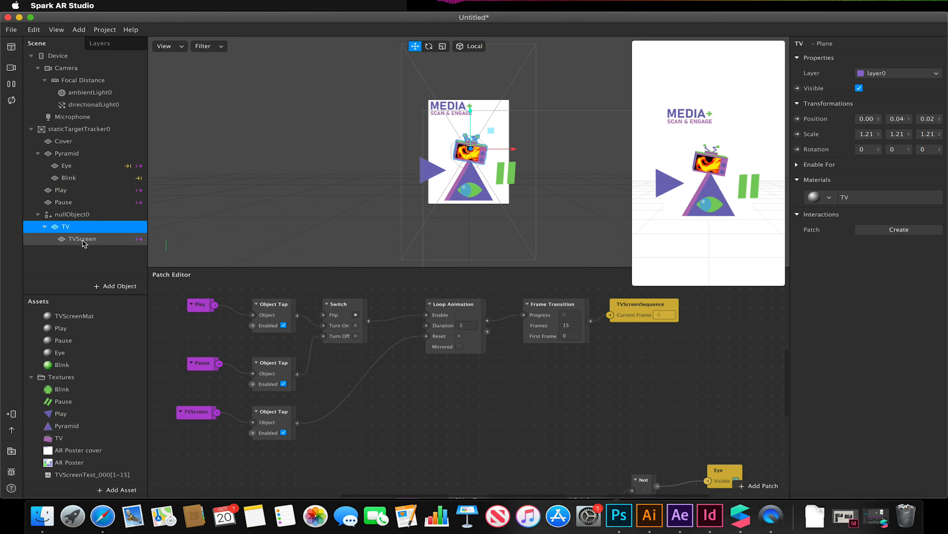
click(77, 215)
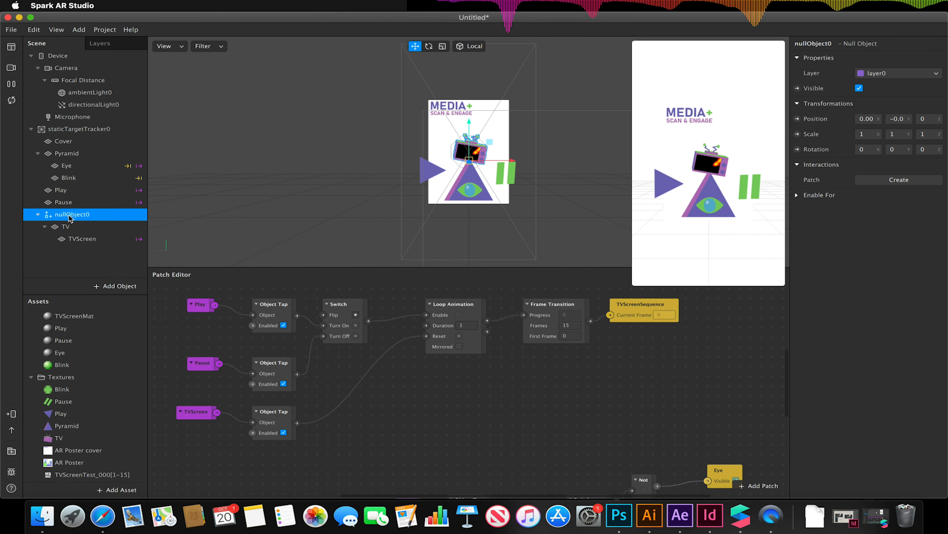
click(798, 150)
Try a Z rotation of 45 in the null object's 3D Rotation patch and undo it
click(569, 408)
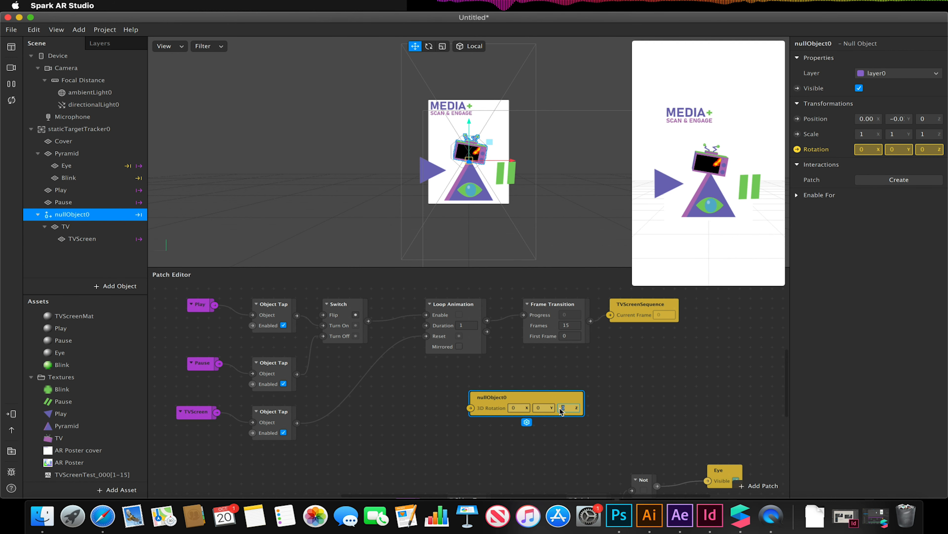
text(45)
key(Return)
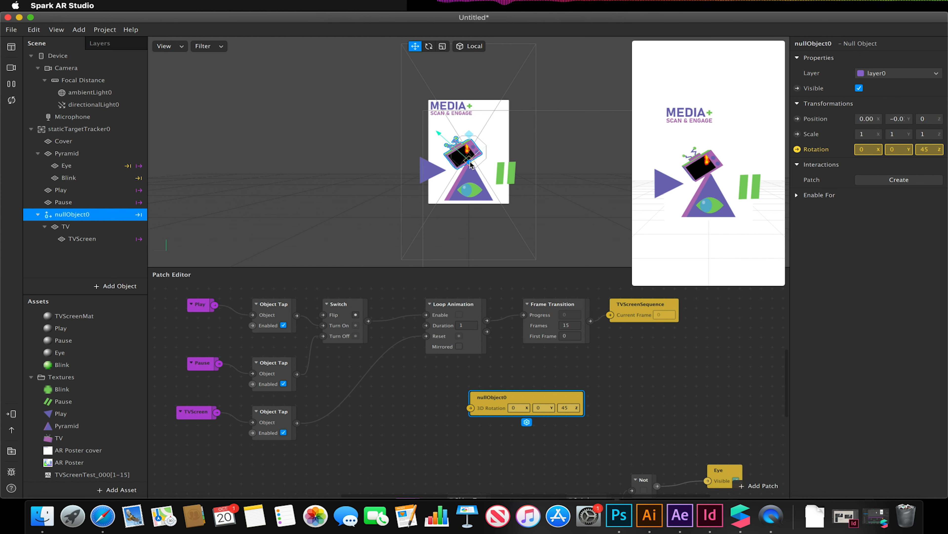
key(super+z)
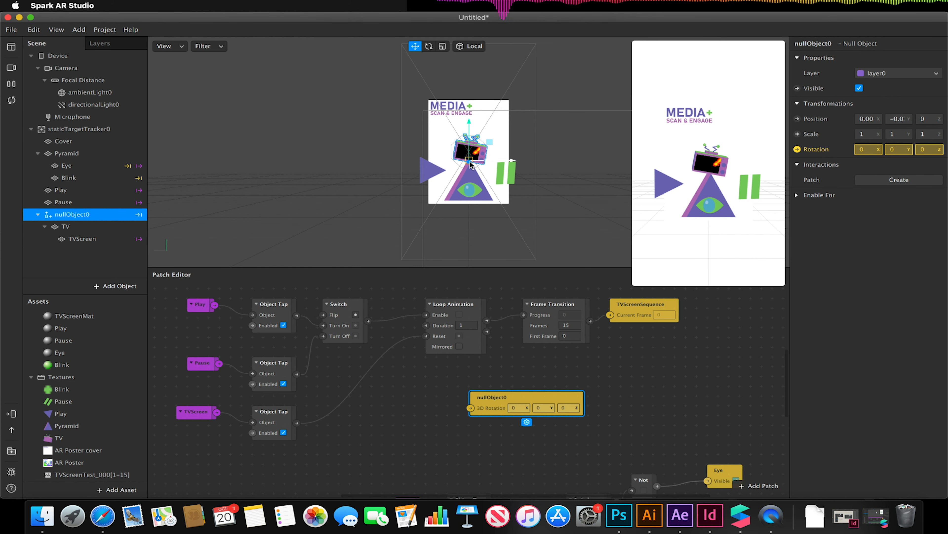
Move the eye blink patch group aside and place the null object's rotation patch in the cleared space
scroll(526, 332, down, 3)
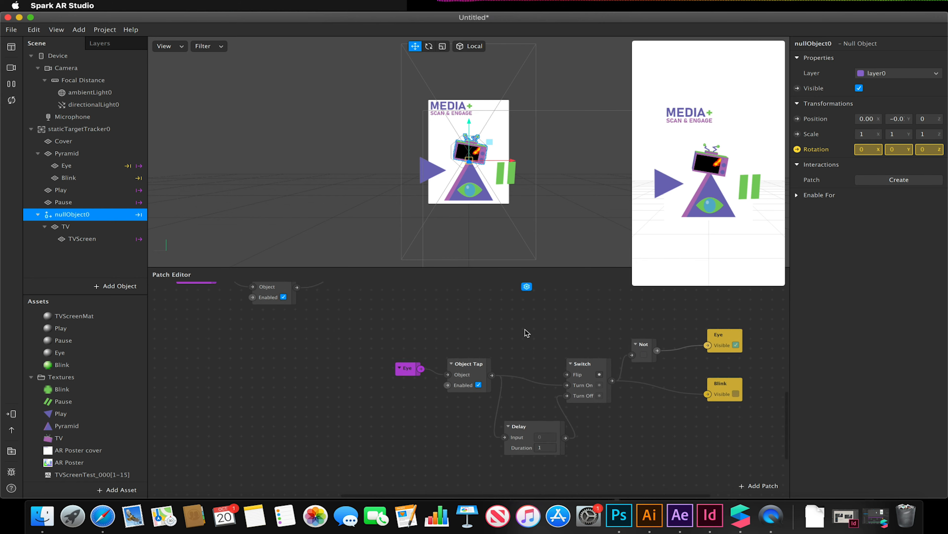
scroll(524, 329, down, 4)
drag(377, 334, 691, 493)
drag(583, 394, 823, 312)
drag(485, 298, 547, 416)
click(384, 382)
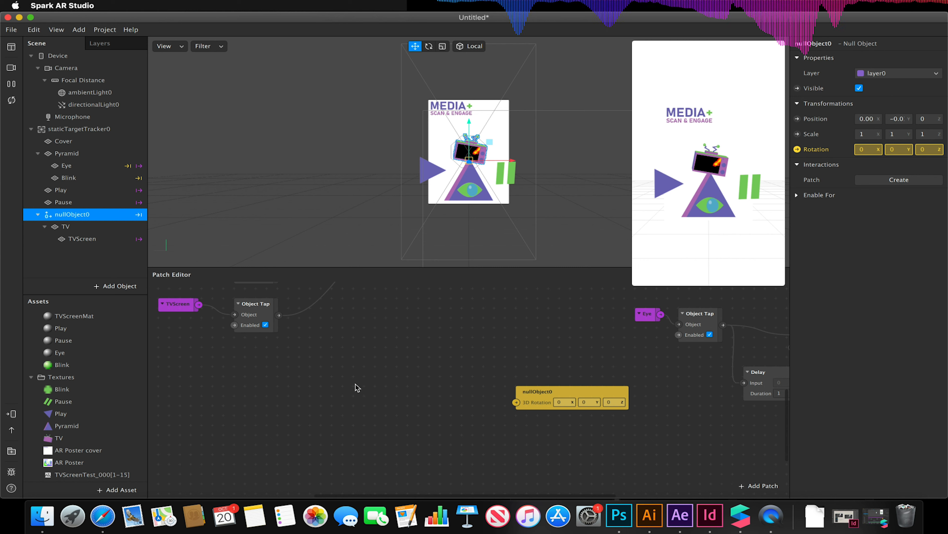
Add a Loop Animation patch in the free space before the null object's rotation patch
double_click(296, 407)
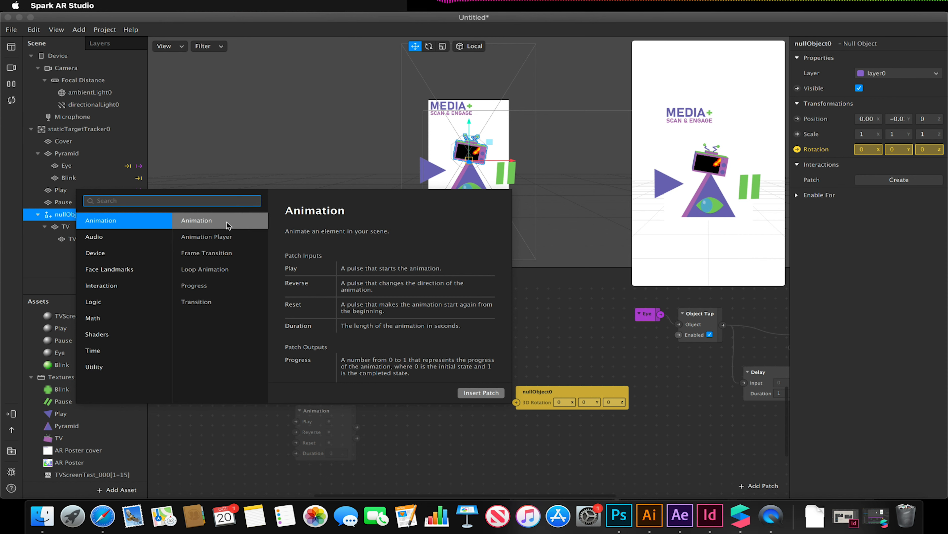
click(221, 270)
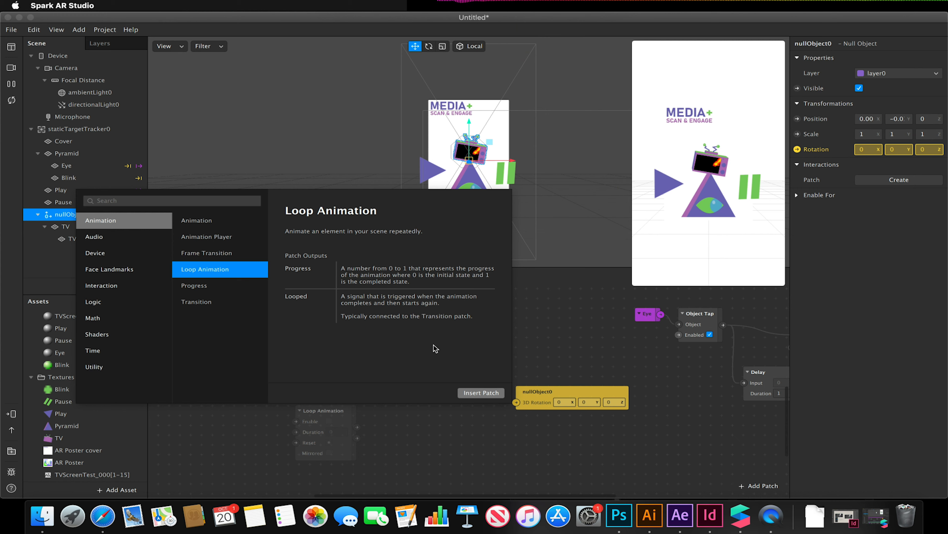
click(471, 392)
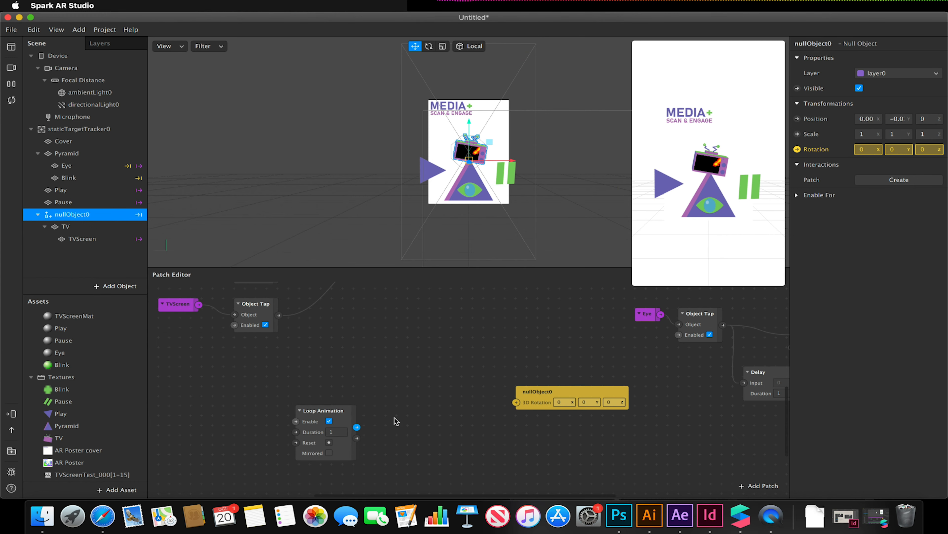
Add a Transition patch fed by the new Loop Animation's Progress and place it beside the null object's rotation patch
drag(357, 428, 399, 404)
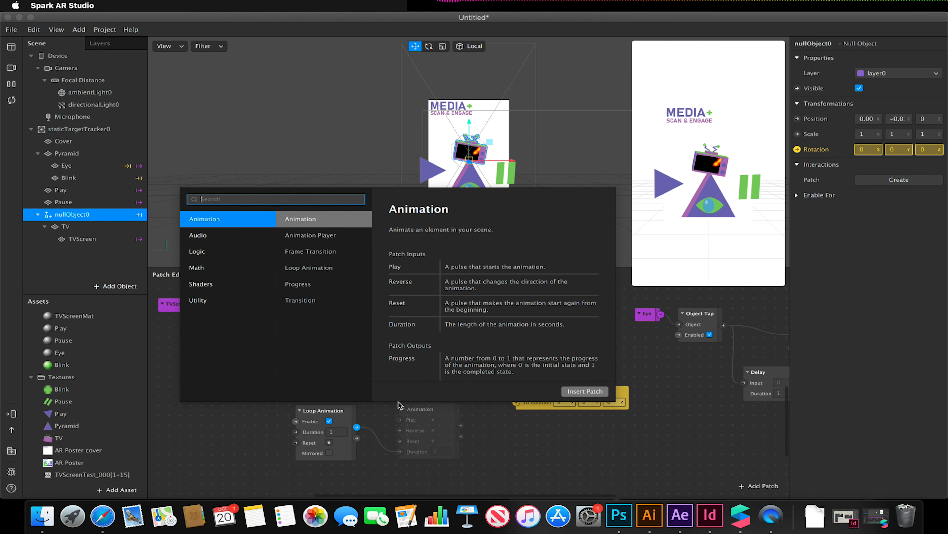
text(tra)
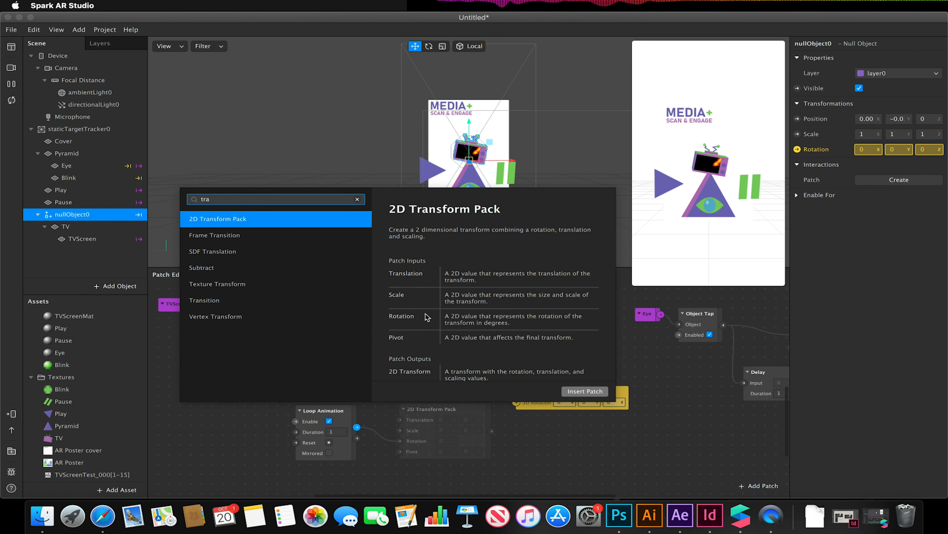
click(250, 300)
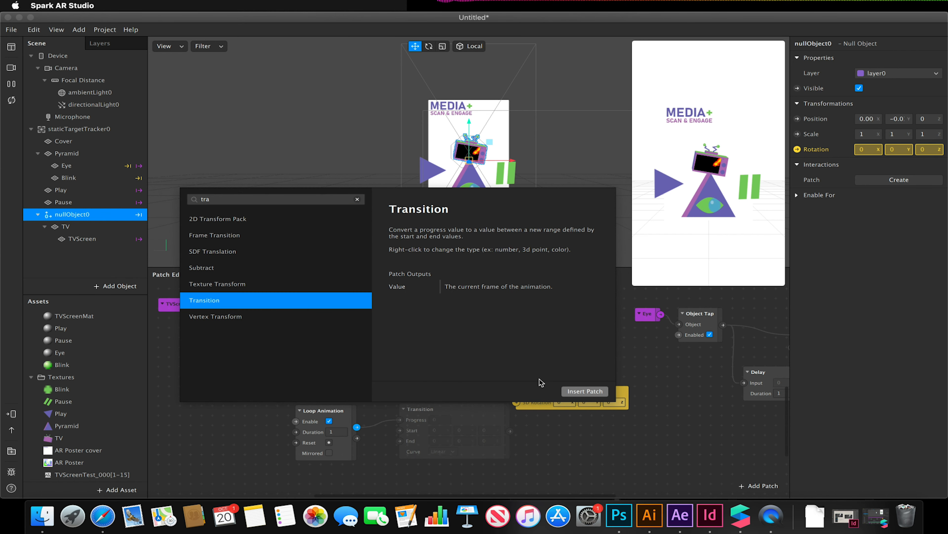
click(577, 390)
drag(483, 417, 464, 386)
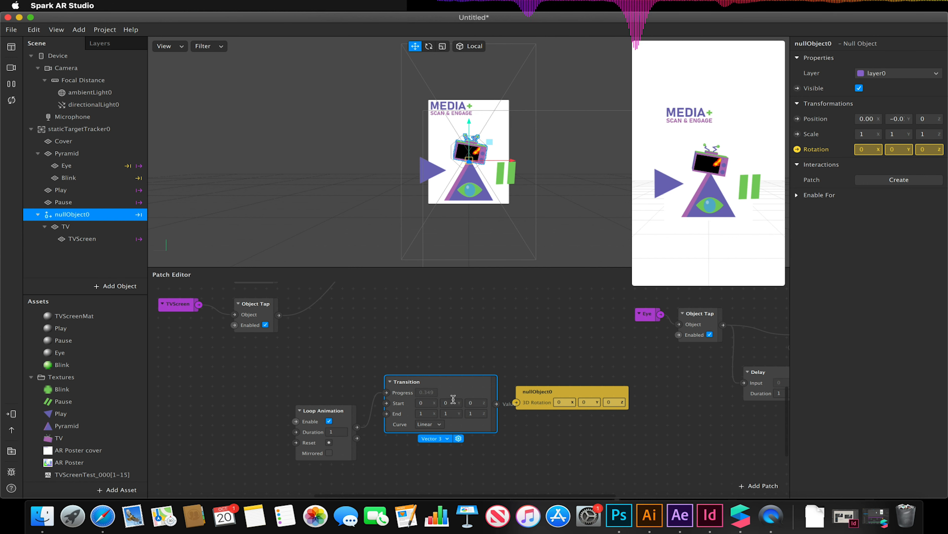
Set the Transition's End to 0, 0, 60 and connect its Value output to the null object's 3D Rotation
click(431, 412)
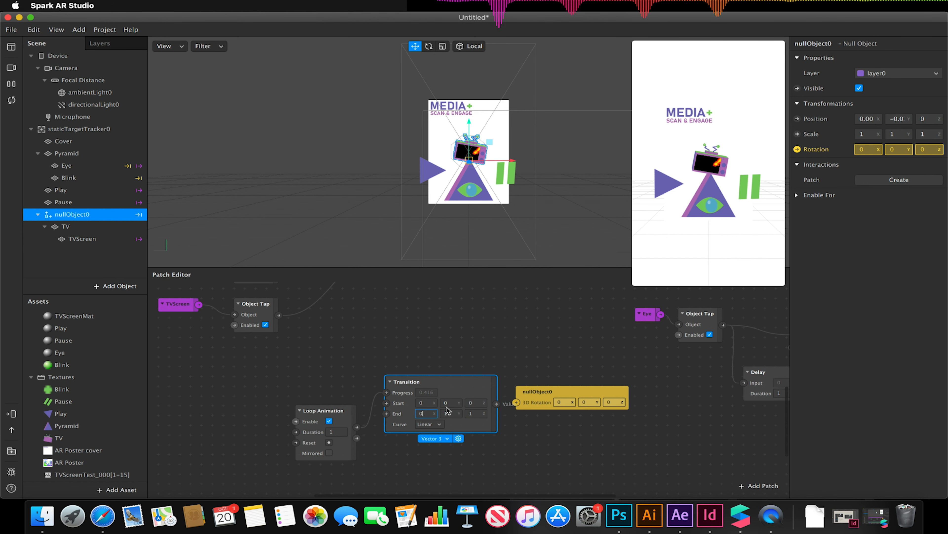
key(Tab)
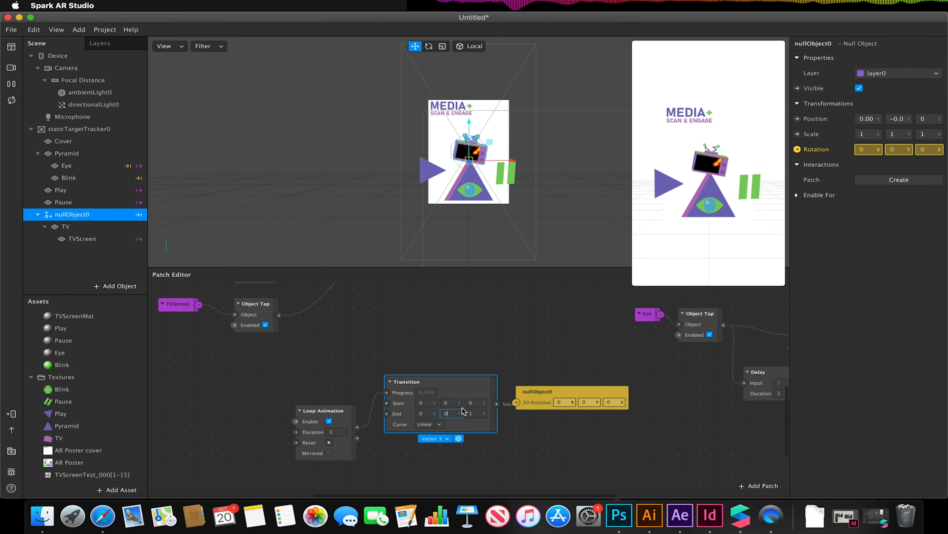
text(0)
key(Tab)
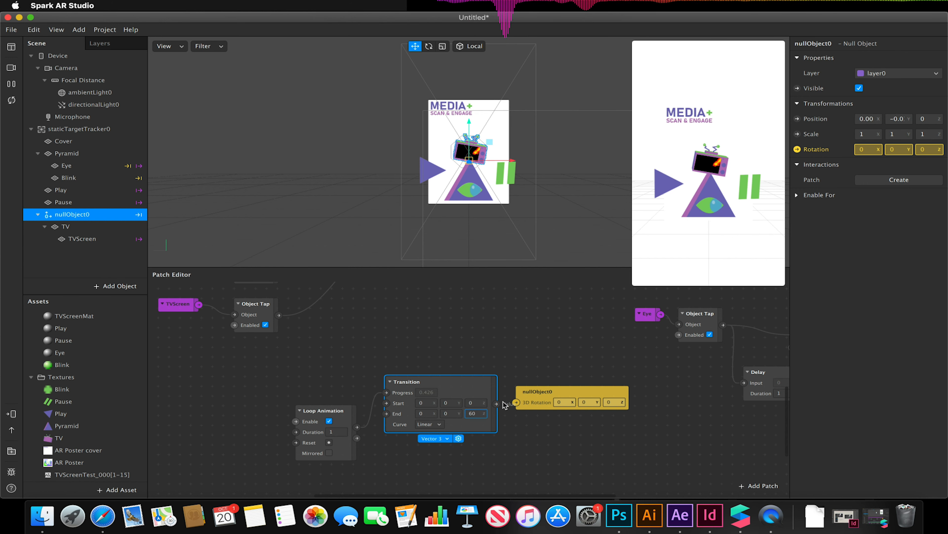
drag(497, 405, 516, 404)
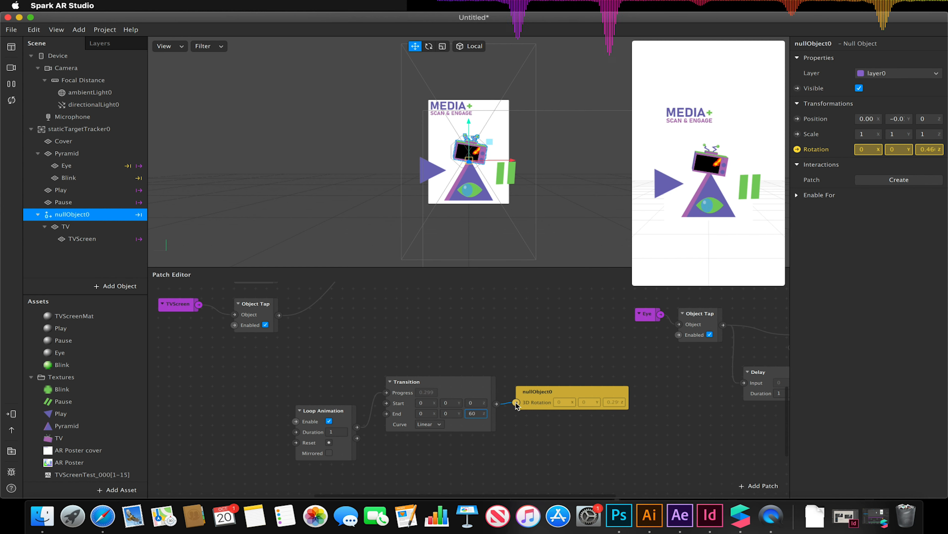
Set the Transition's Start Z to -45 and End Z to 45
click(483, 403)
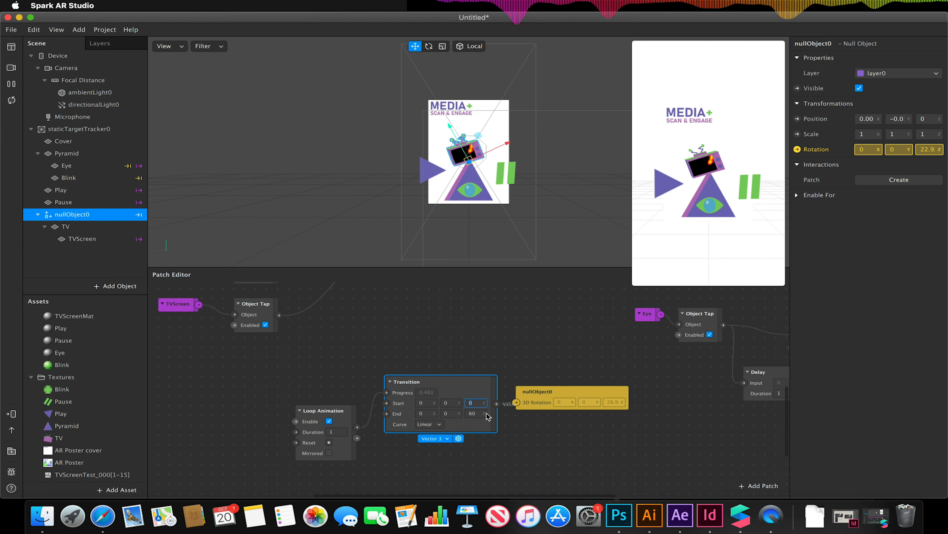
text(-60)
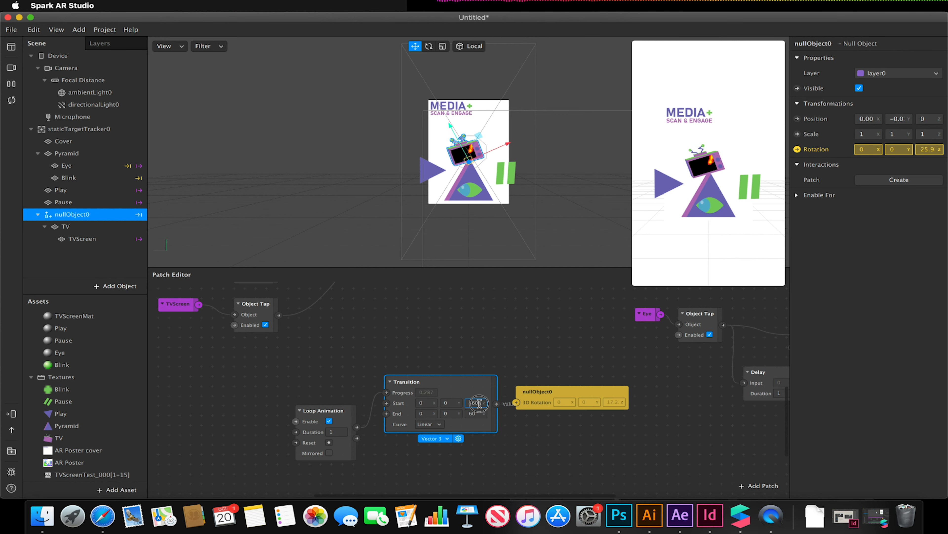
text(45)
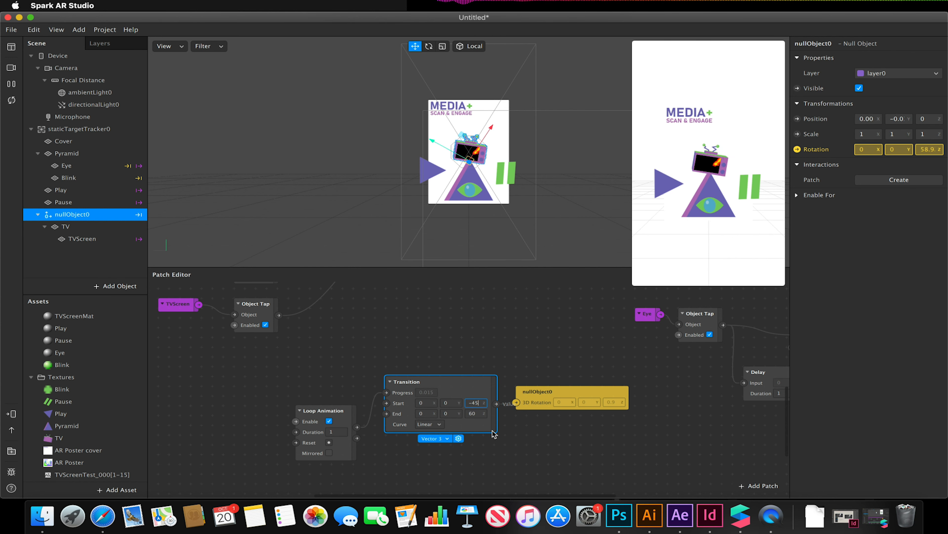
key(Return)
click(474, 414)
text(45)
key(Return)
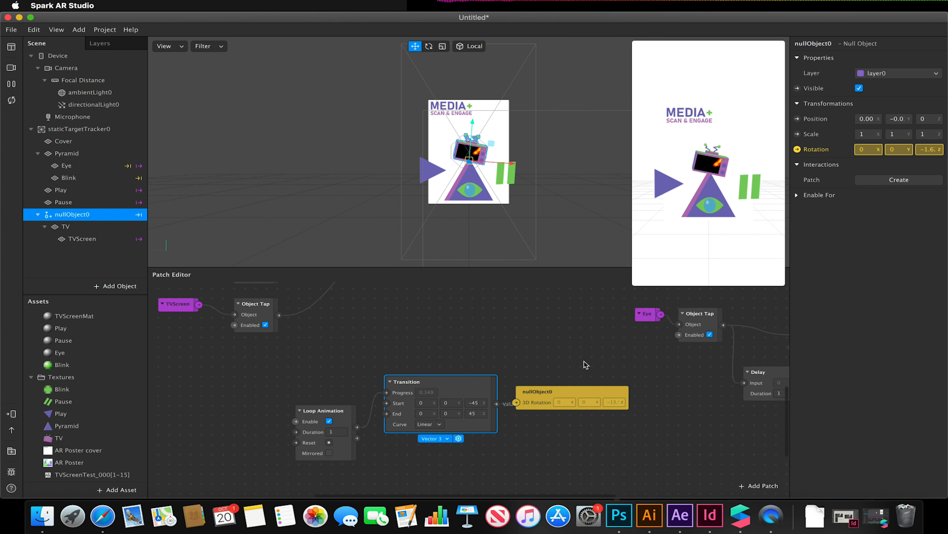
Set the TV rotation's Loop Animation duration to 10 and turn on Mirrored
click(322, 433)
text(10)
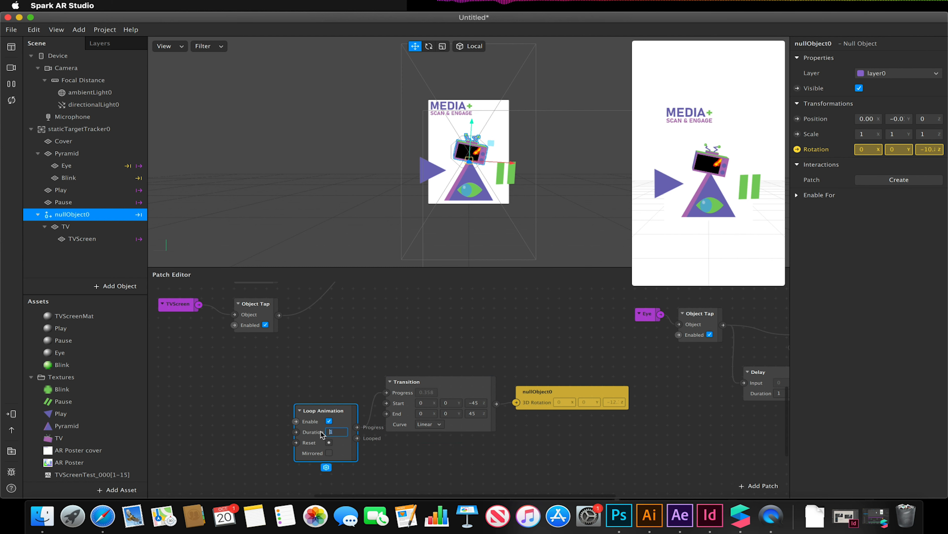
key(Return)
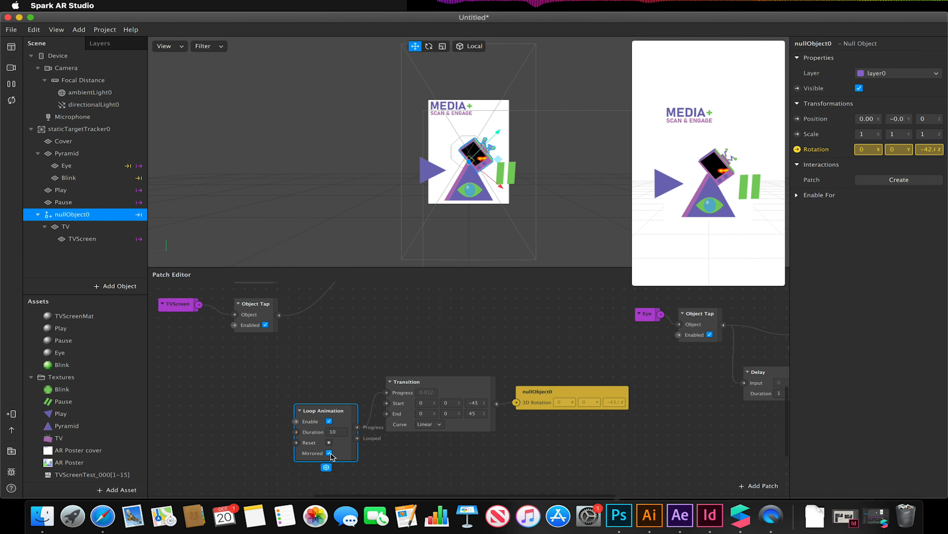
Narrow the TV's swing by setting the Transition's End Z to 15 and Start Z to -15
click(475, 414)
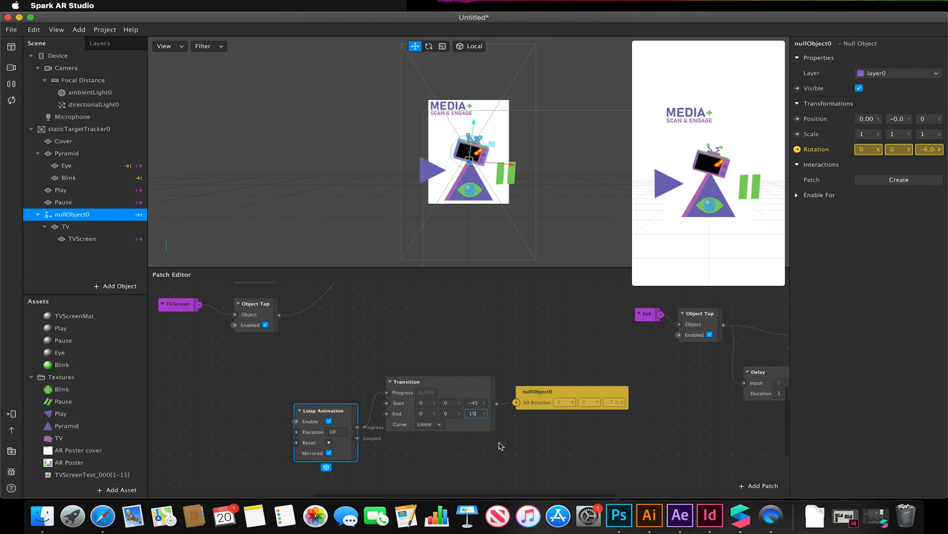
text(15)
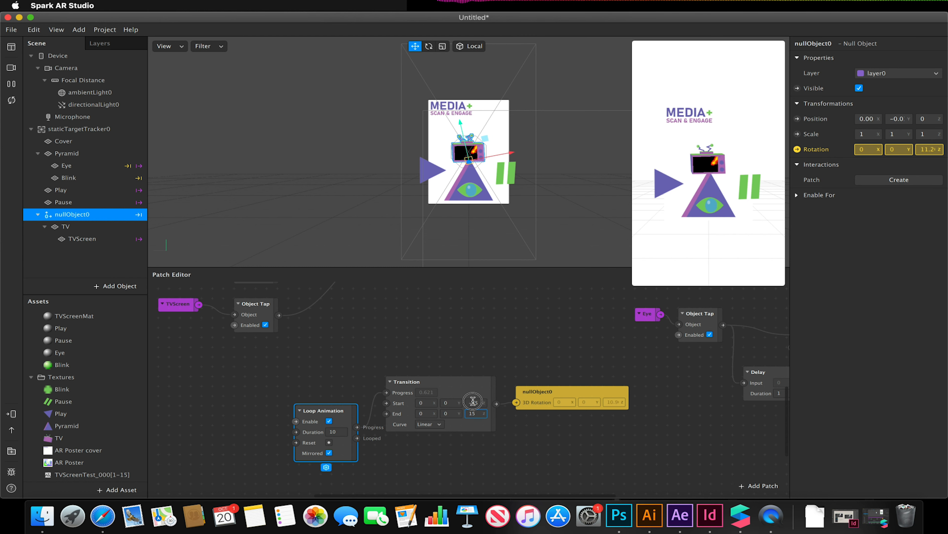
click(473, 402)
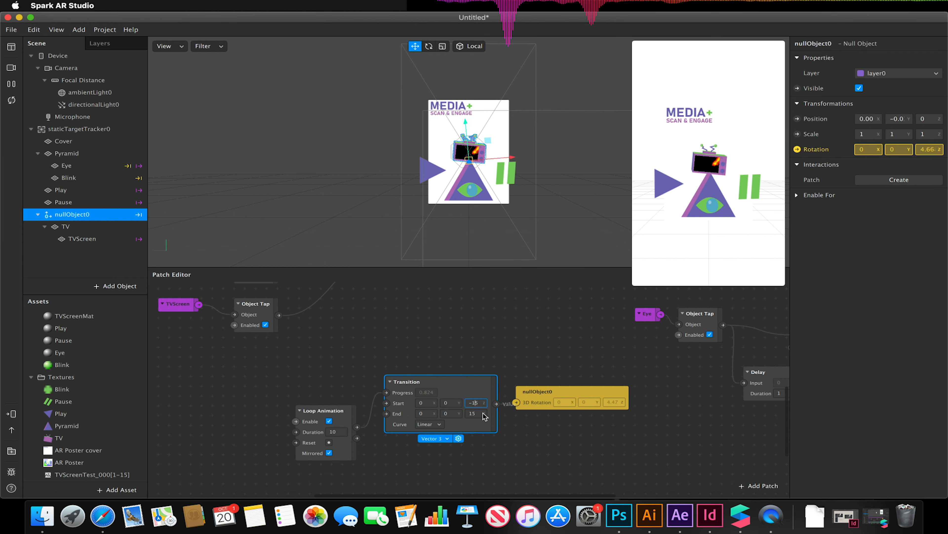
click(518, 365)
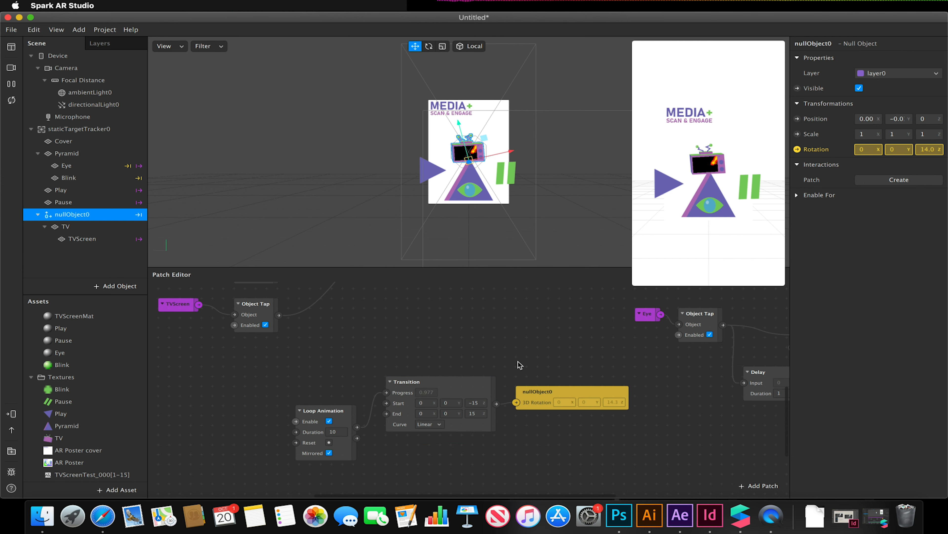
Set the curve of the TV rotation's Transition to Bounce In-Out
mouse_move(661, 283)
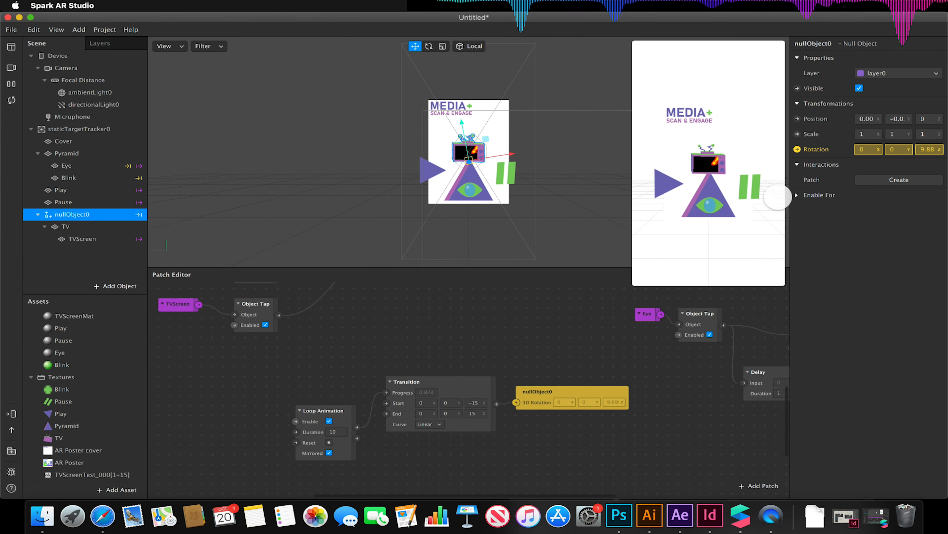
click(433, 427)
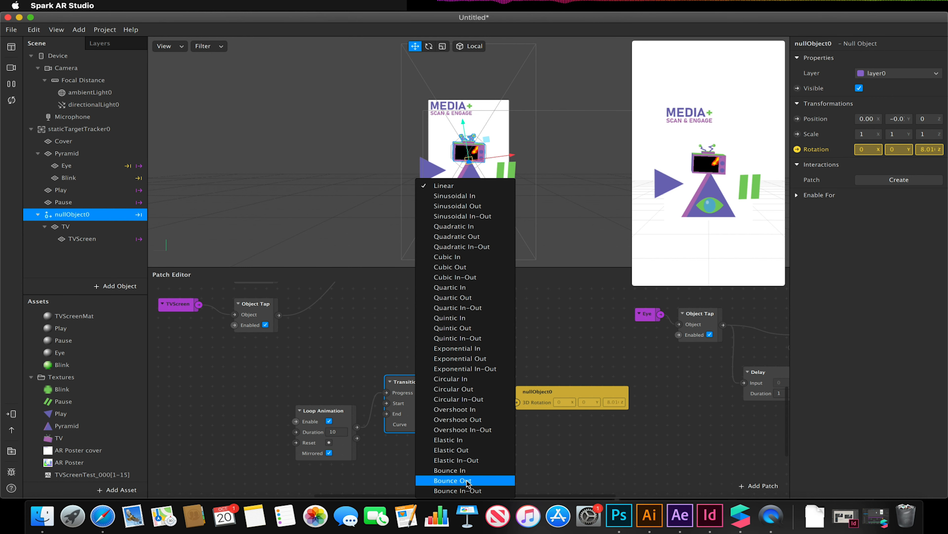
click(462, 490)
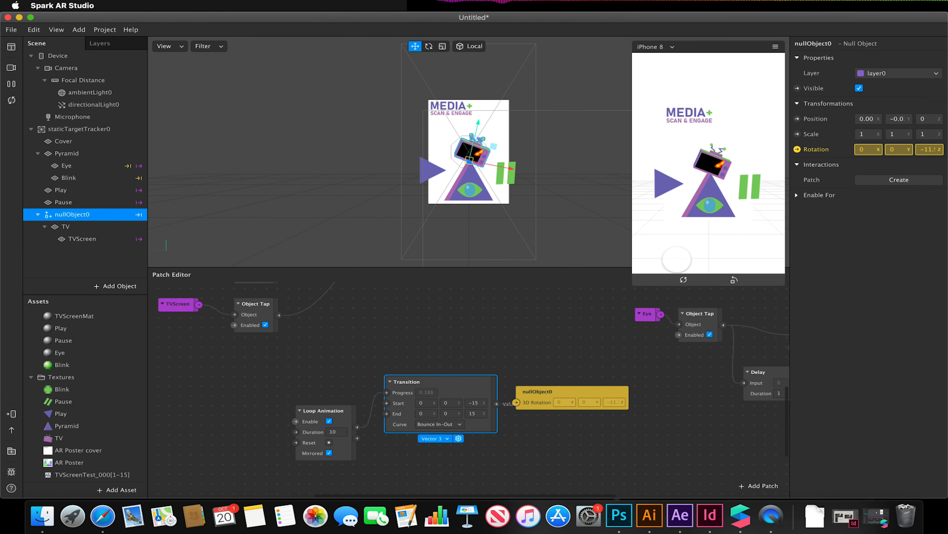
Examine the TV's rocking motion in an enlarged simulator preview and test the TV screen's tap response at a reduced preview size
drag(633, 286, 504, 411)
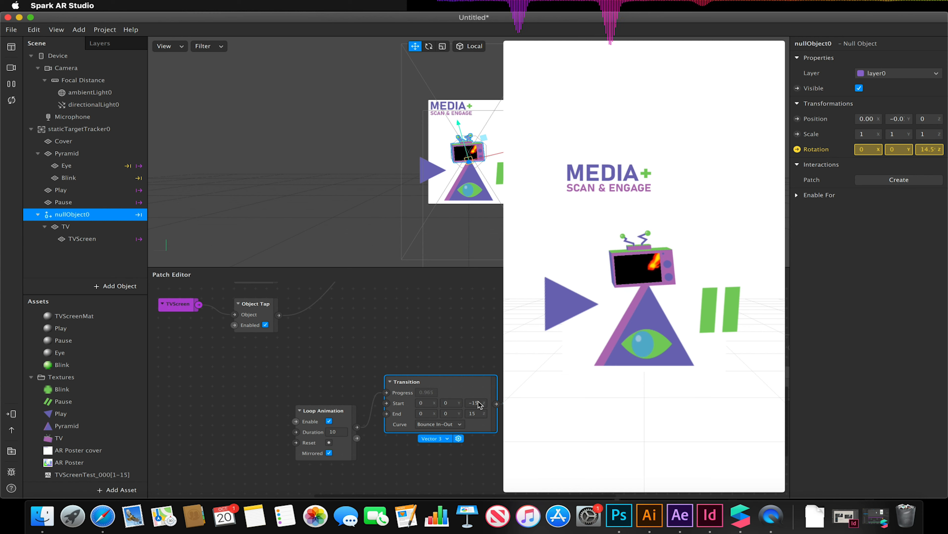
drag(507, 488, 609, 285)
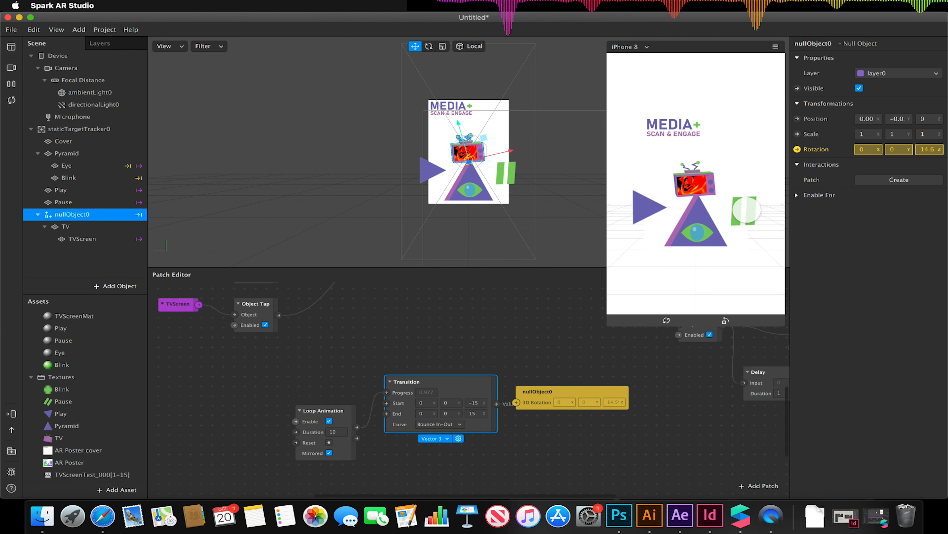
click(693, 183)
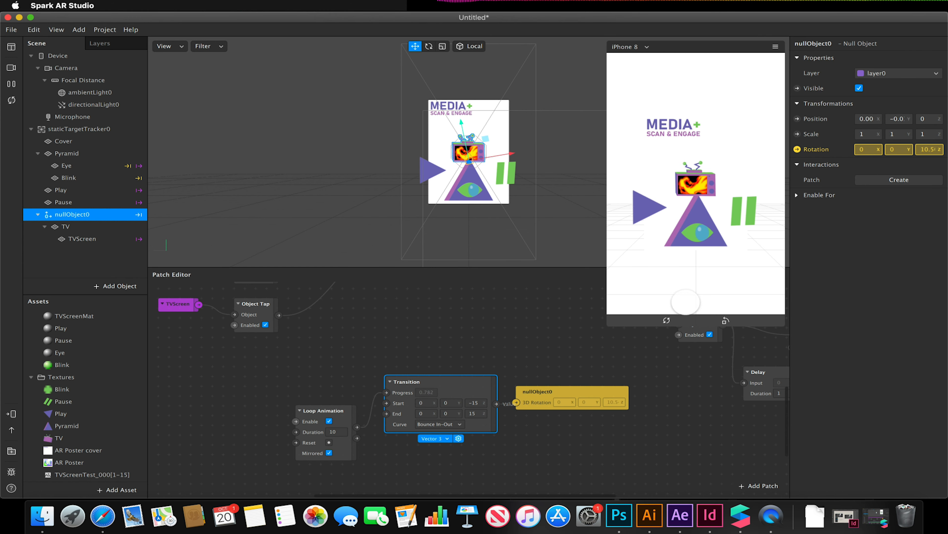